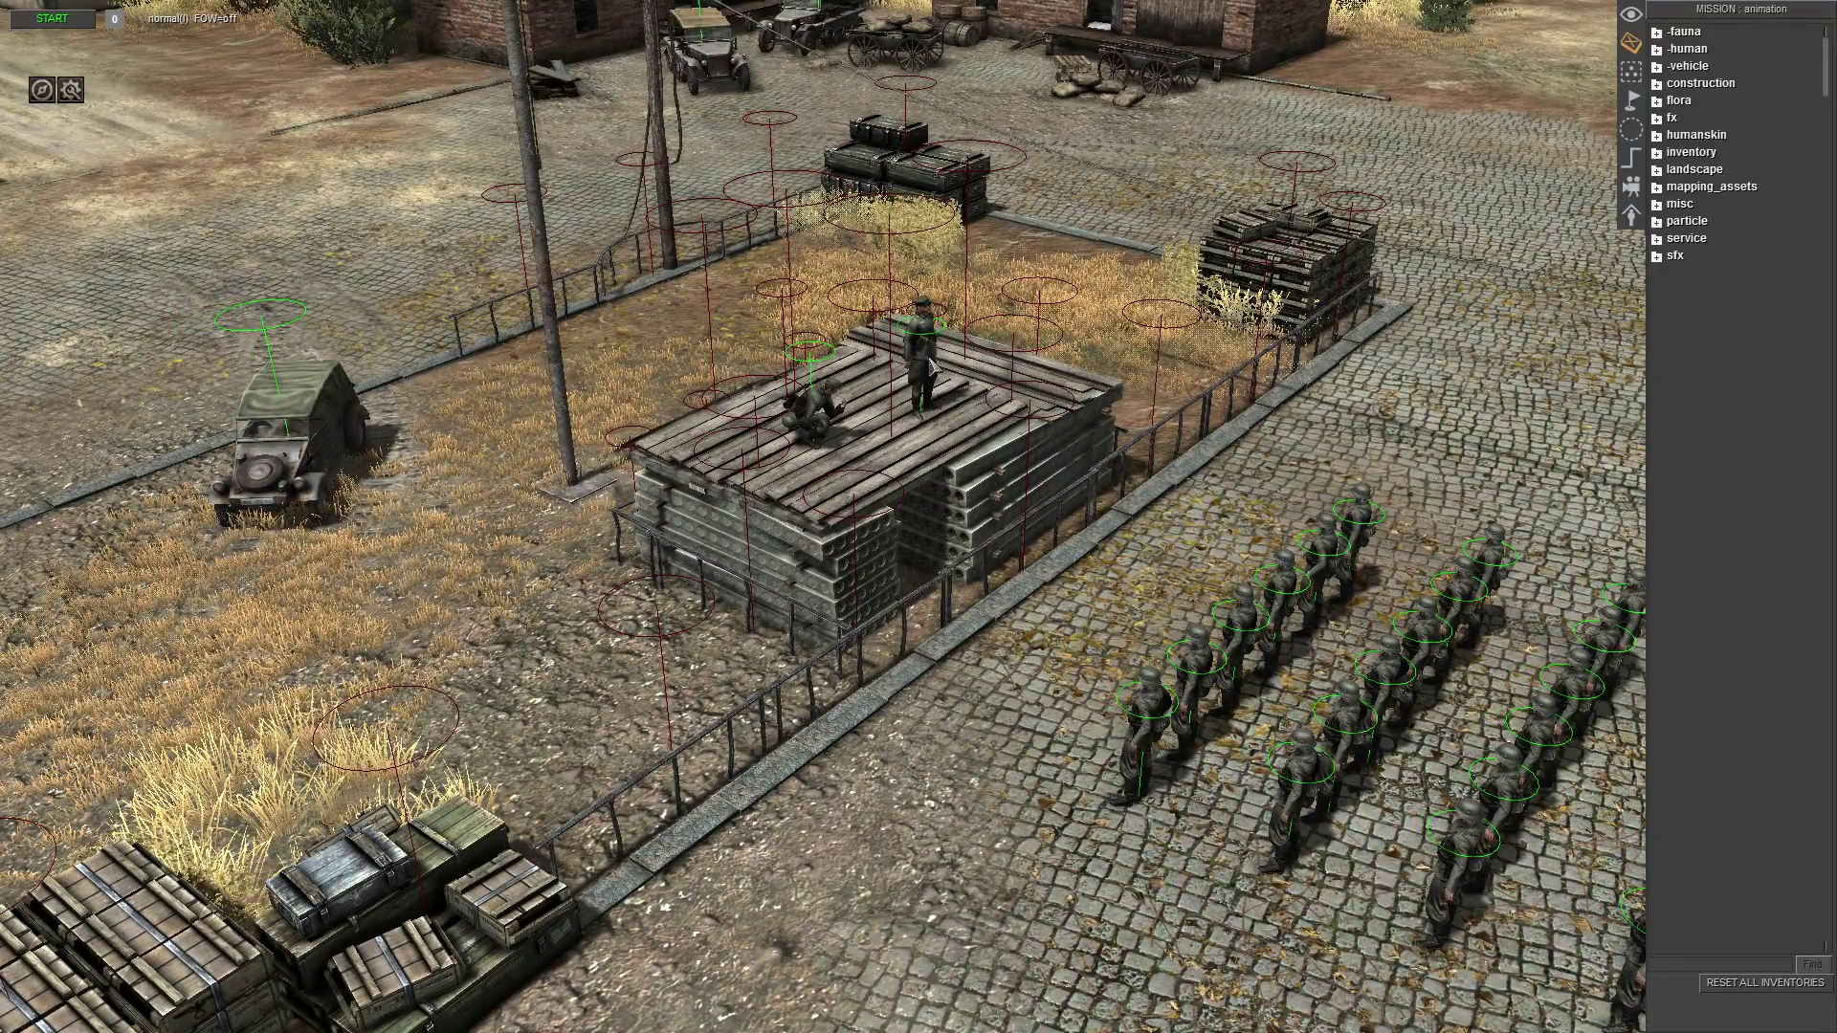
- Give the standing platform officer the existing officer_talk tag and zoom in on the platform
left_click(928, 369)
key("alt+t")
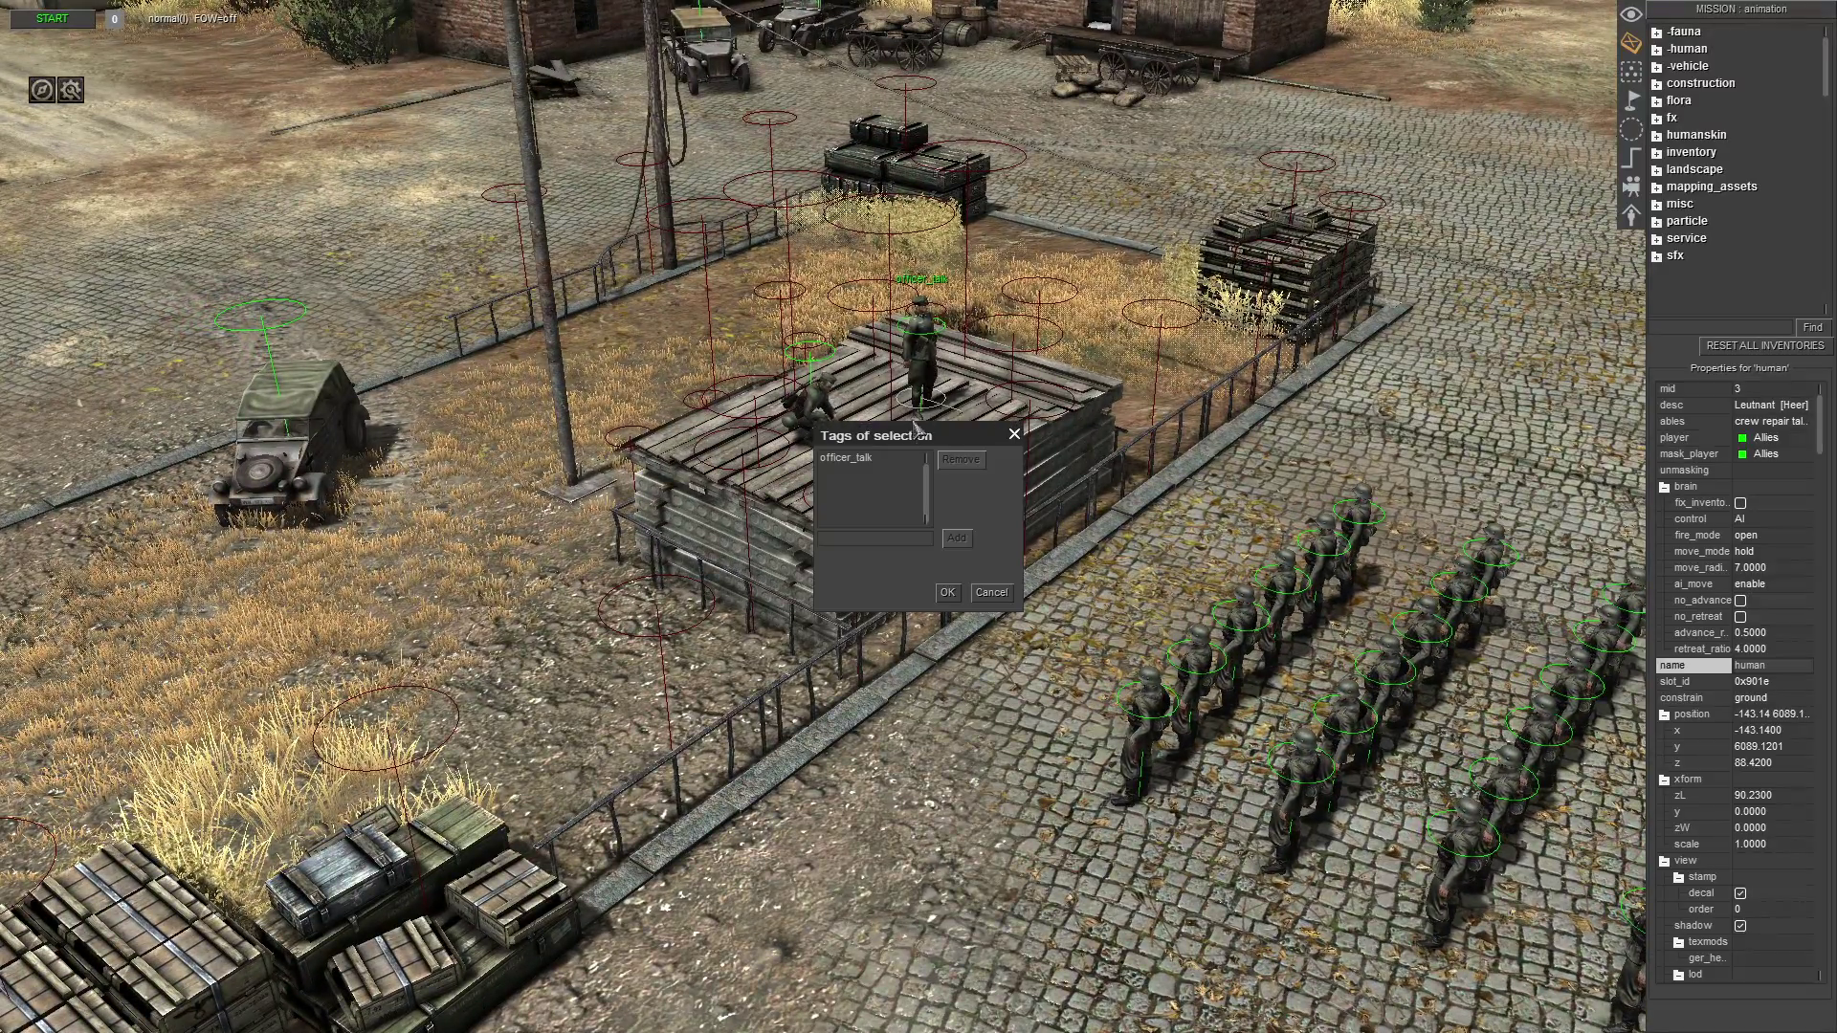
left_click(860, 463)
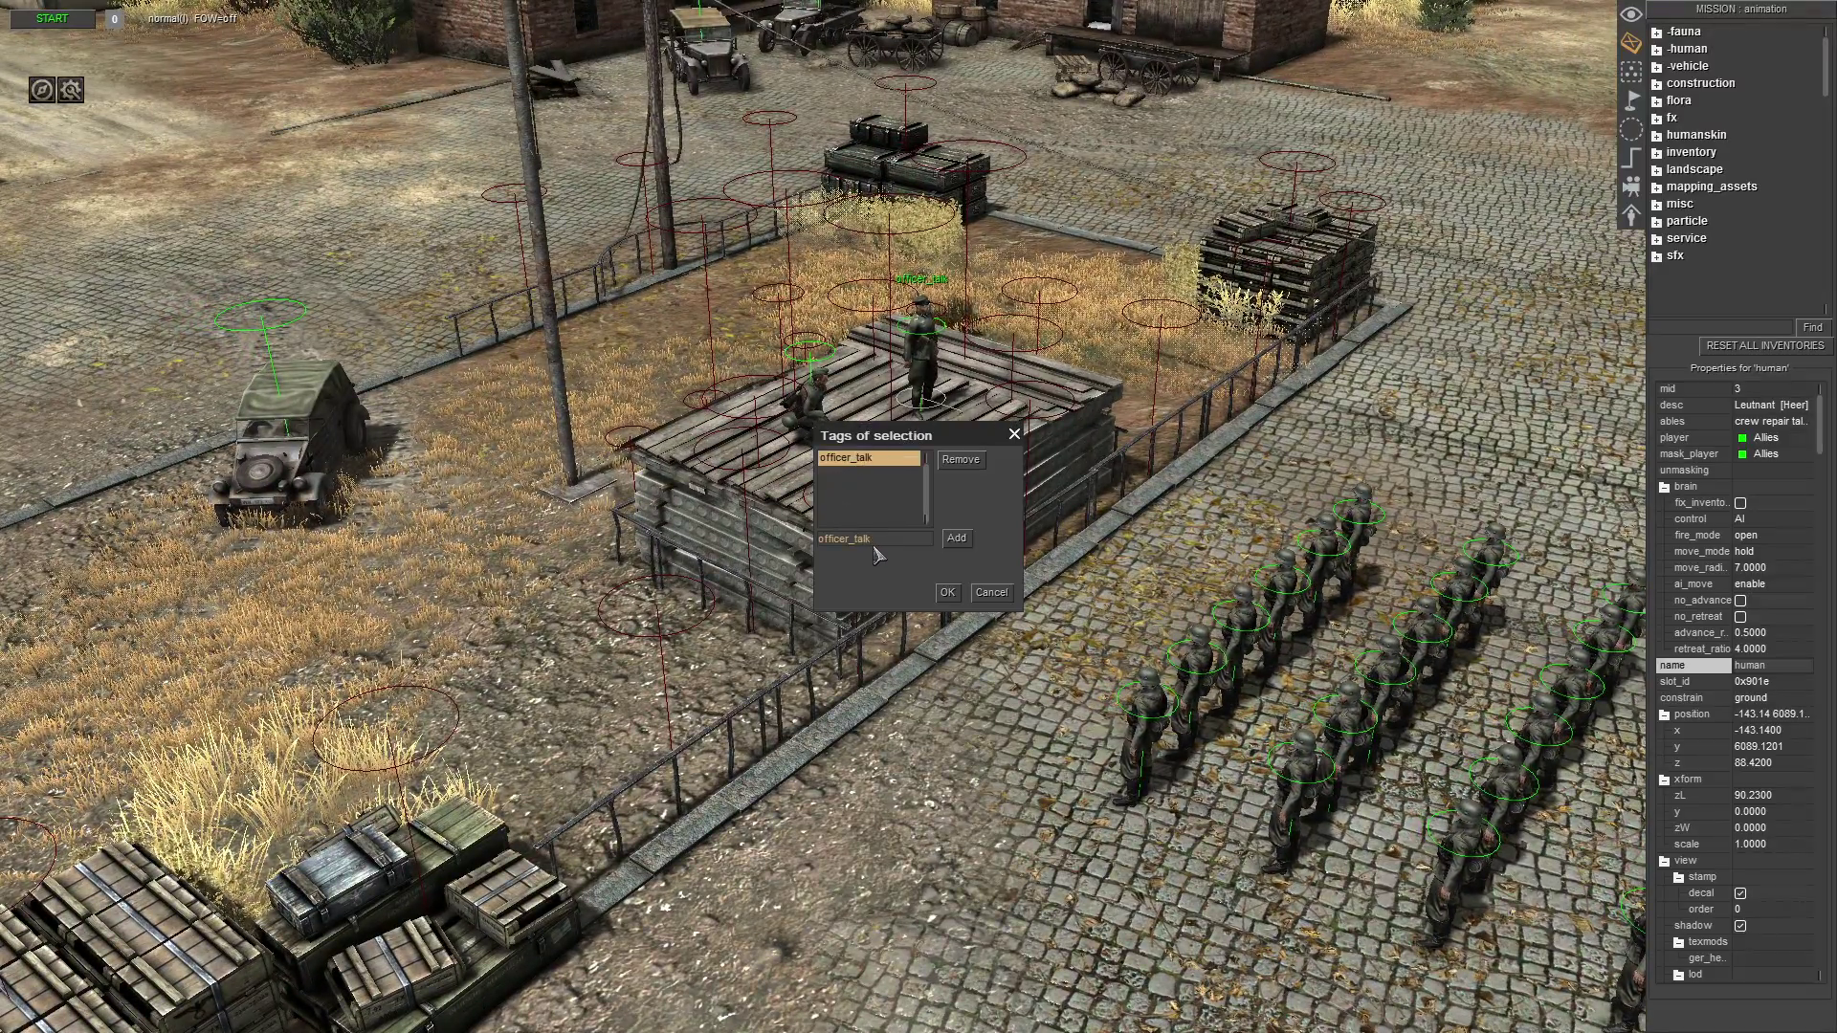
left_click(948, 593)
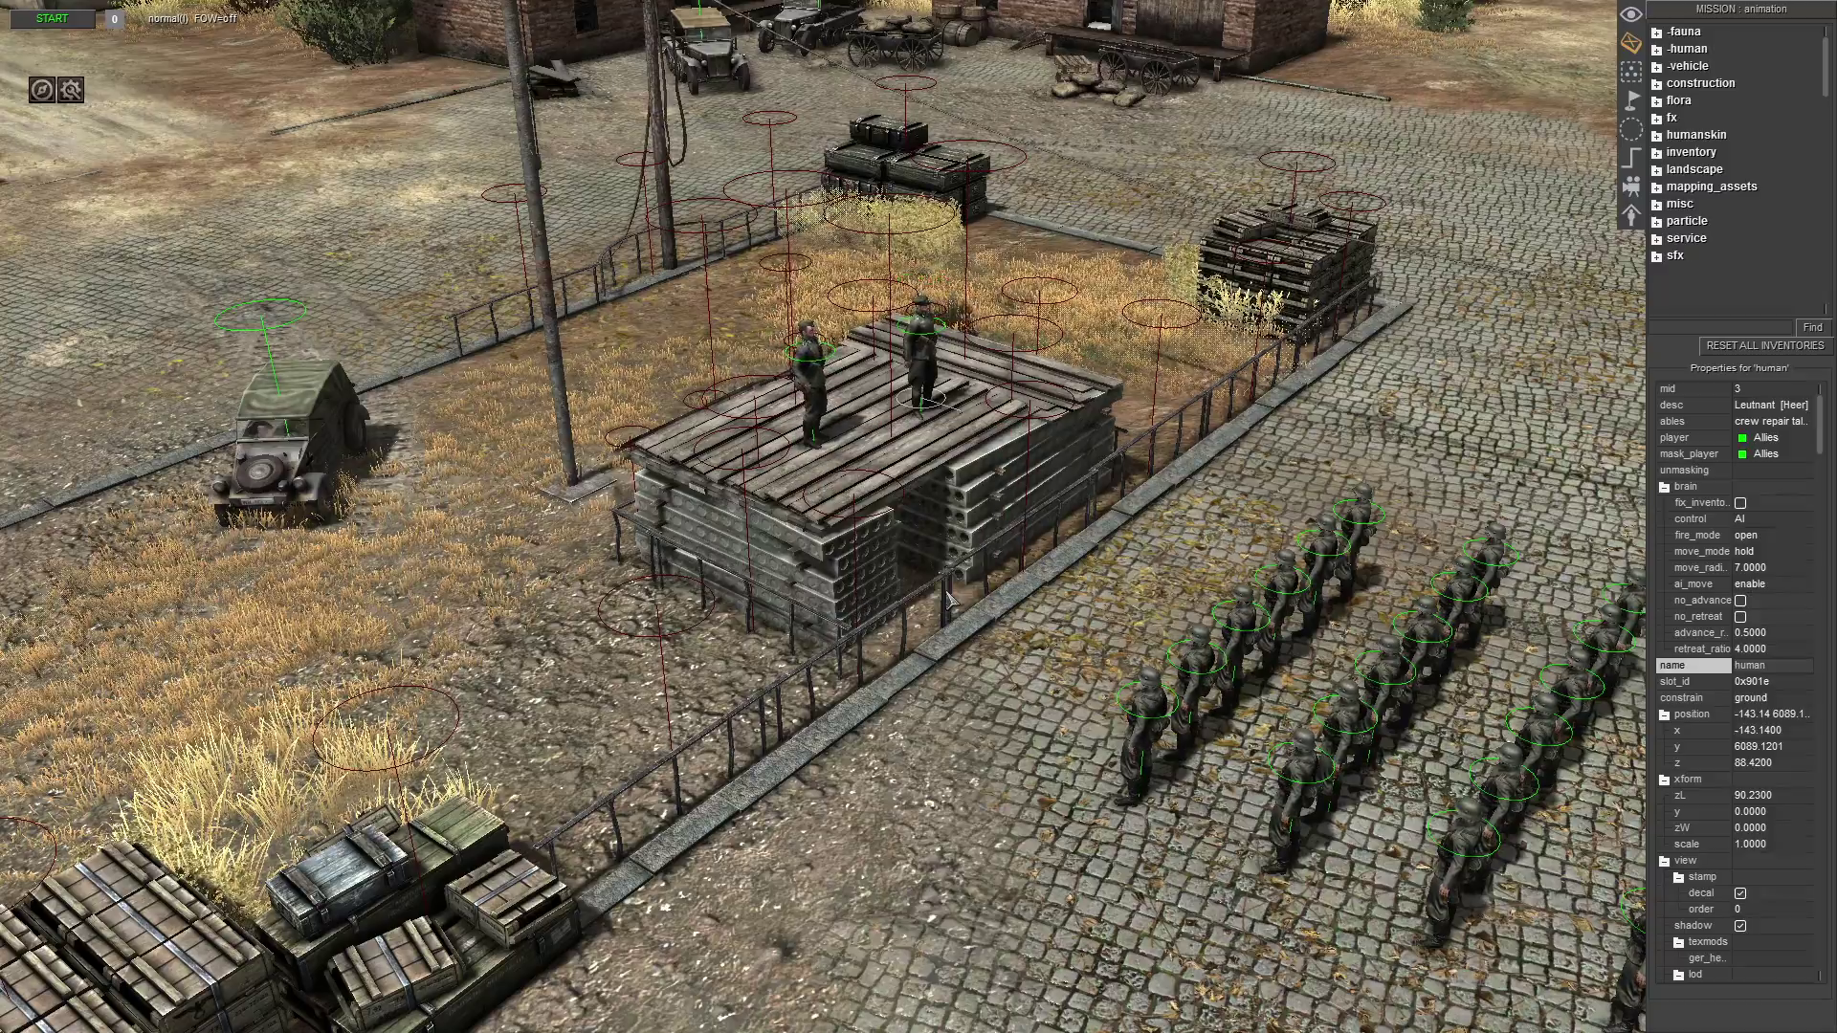
scroll(948, 670, "up", 2)
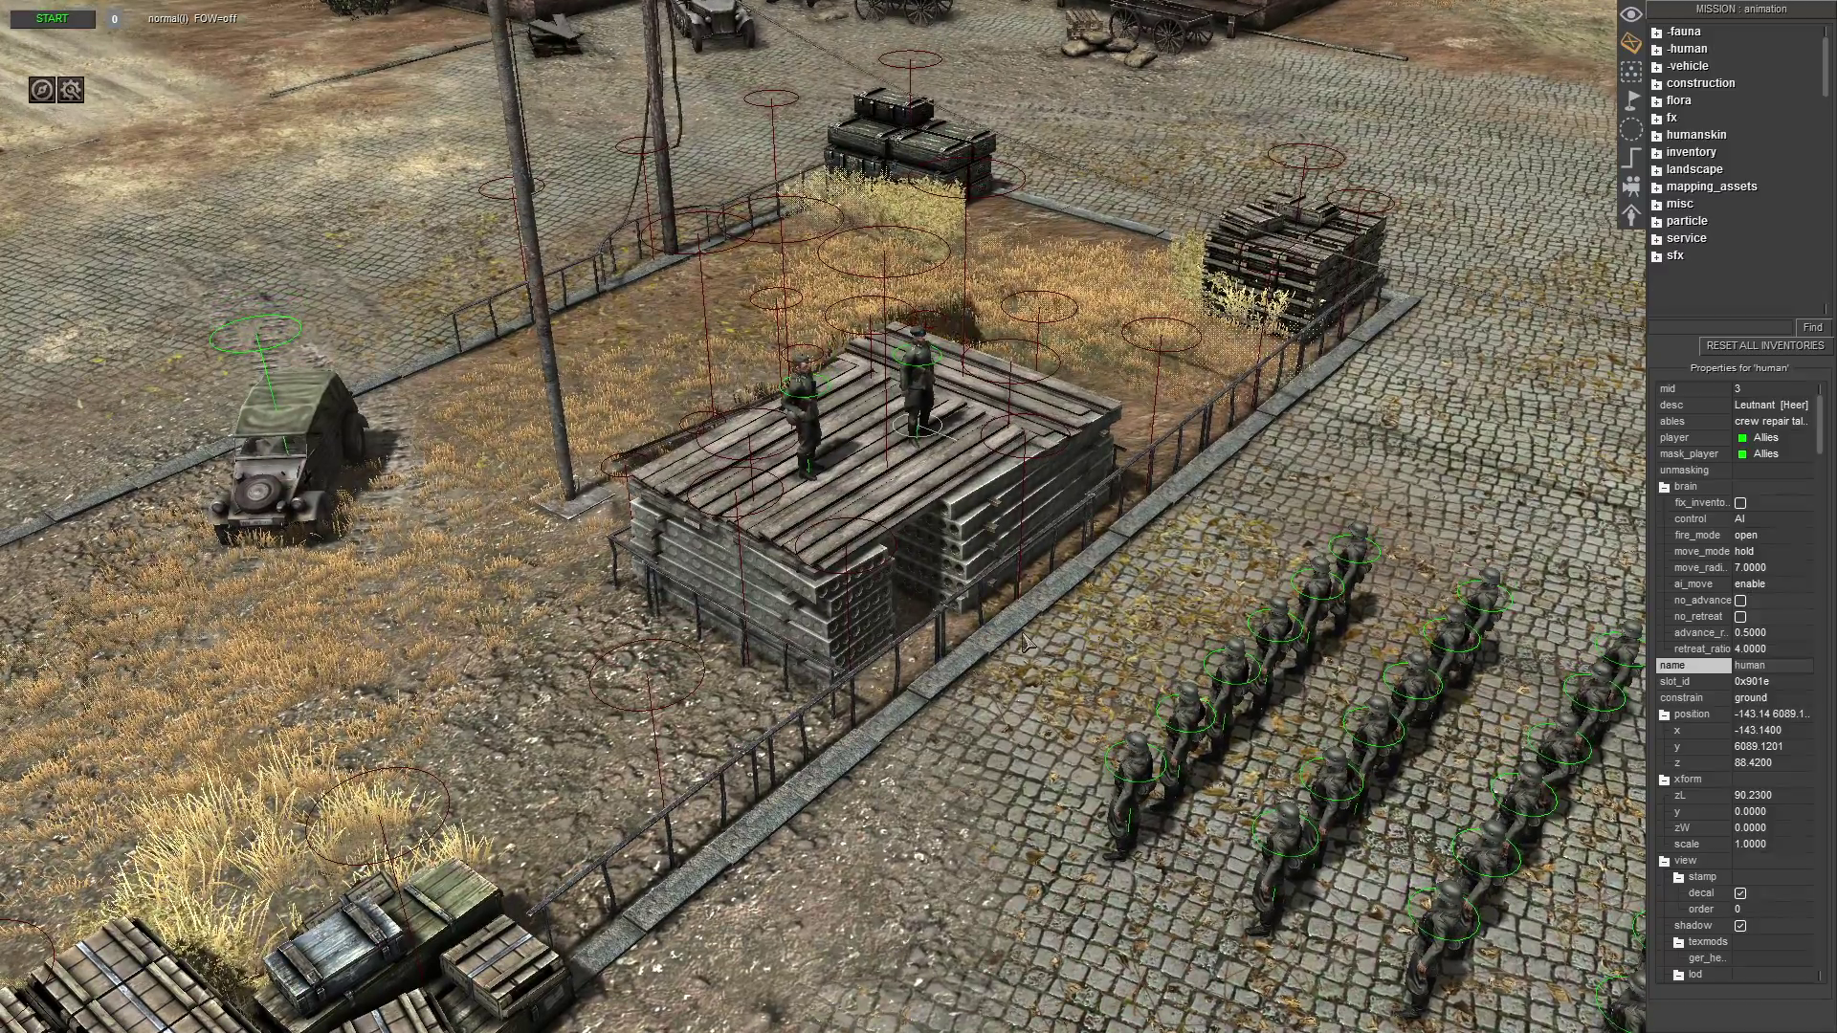
scroll(890, 362, "up", 2)
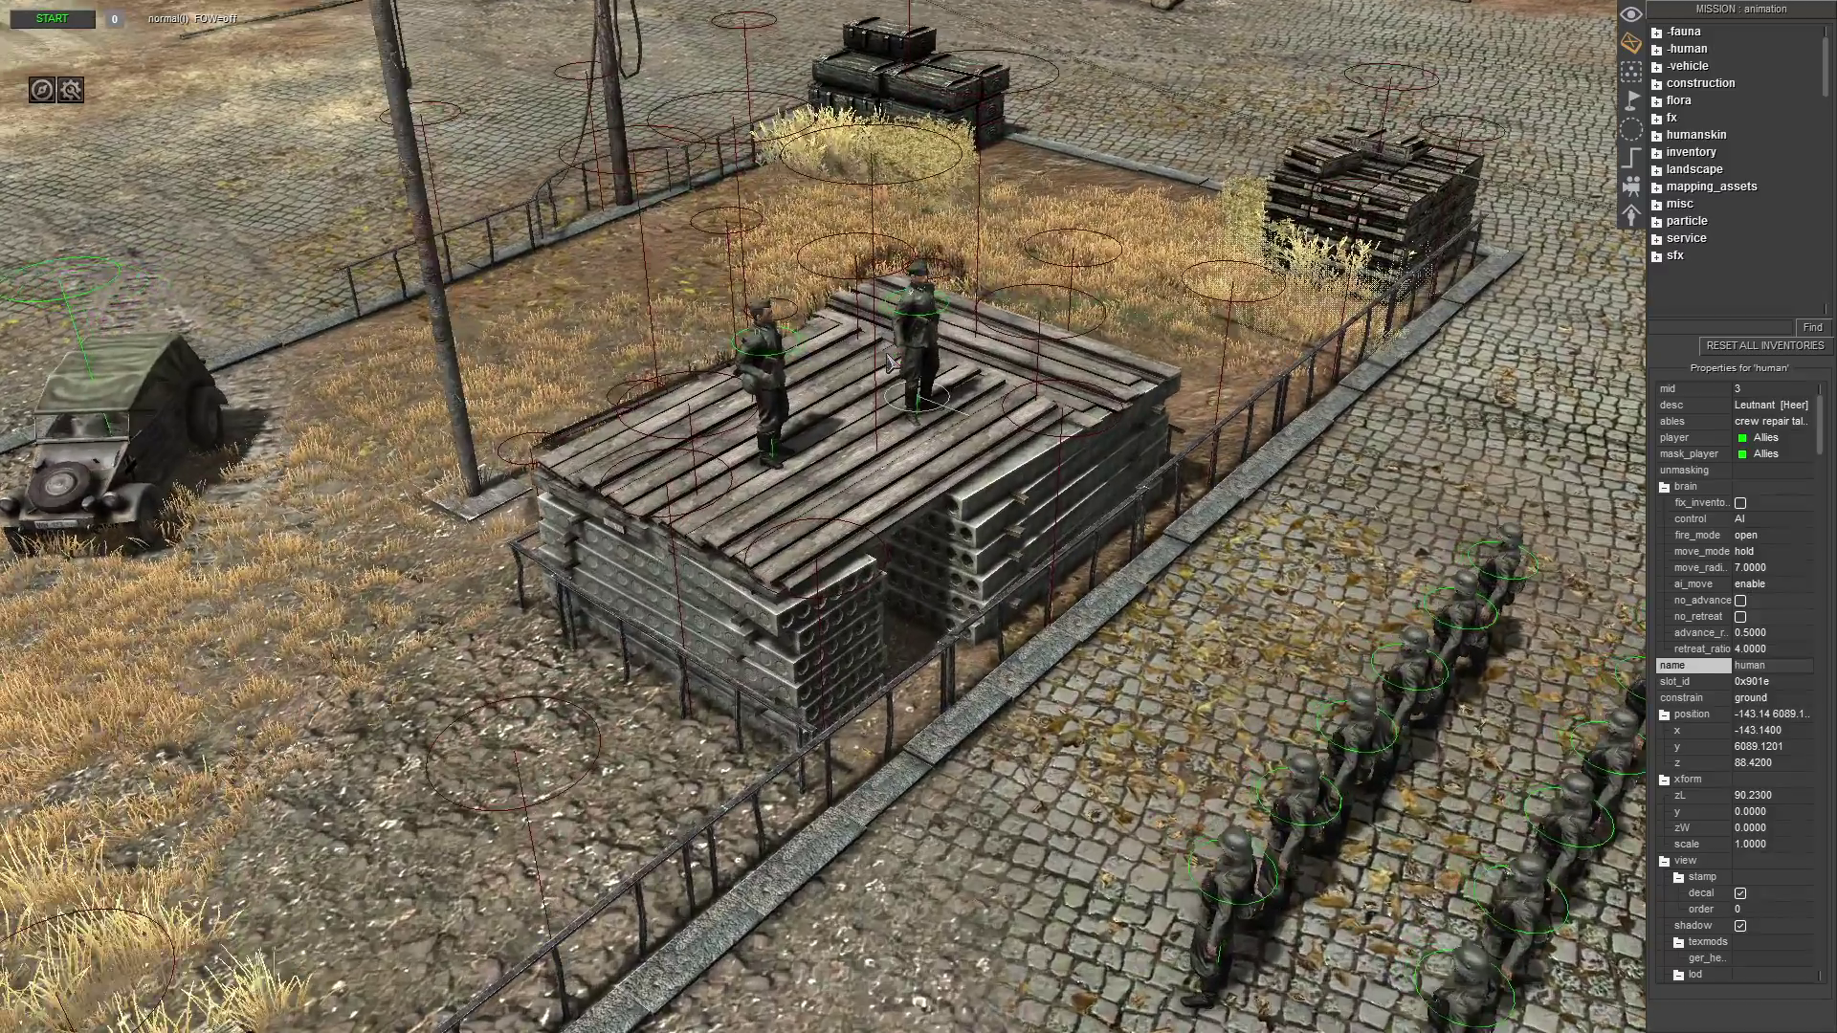
scroll(890, 362, "up", 2)
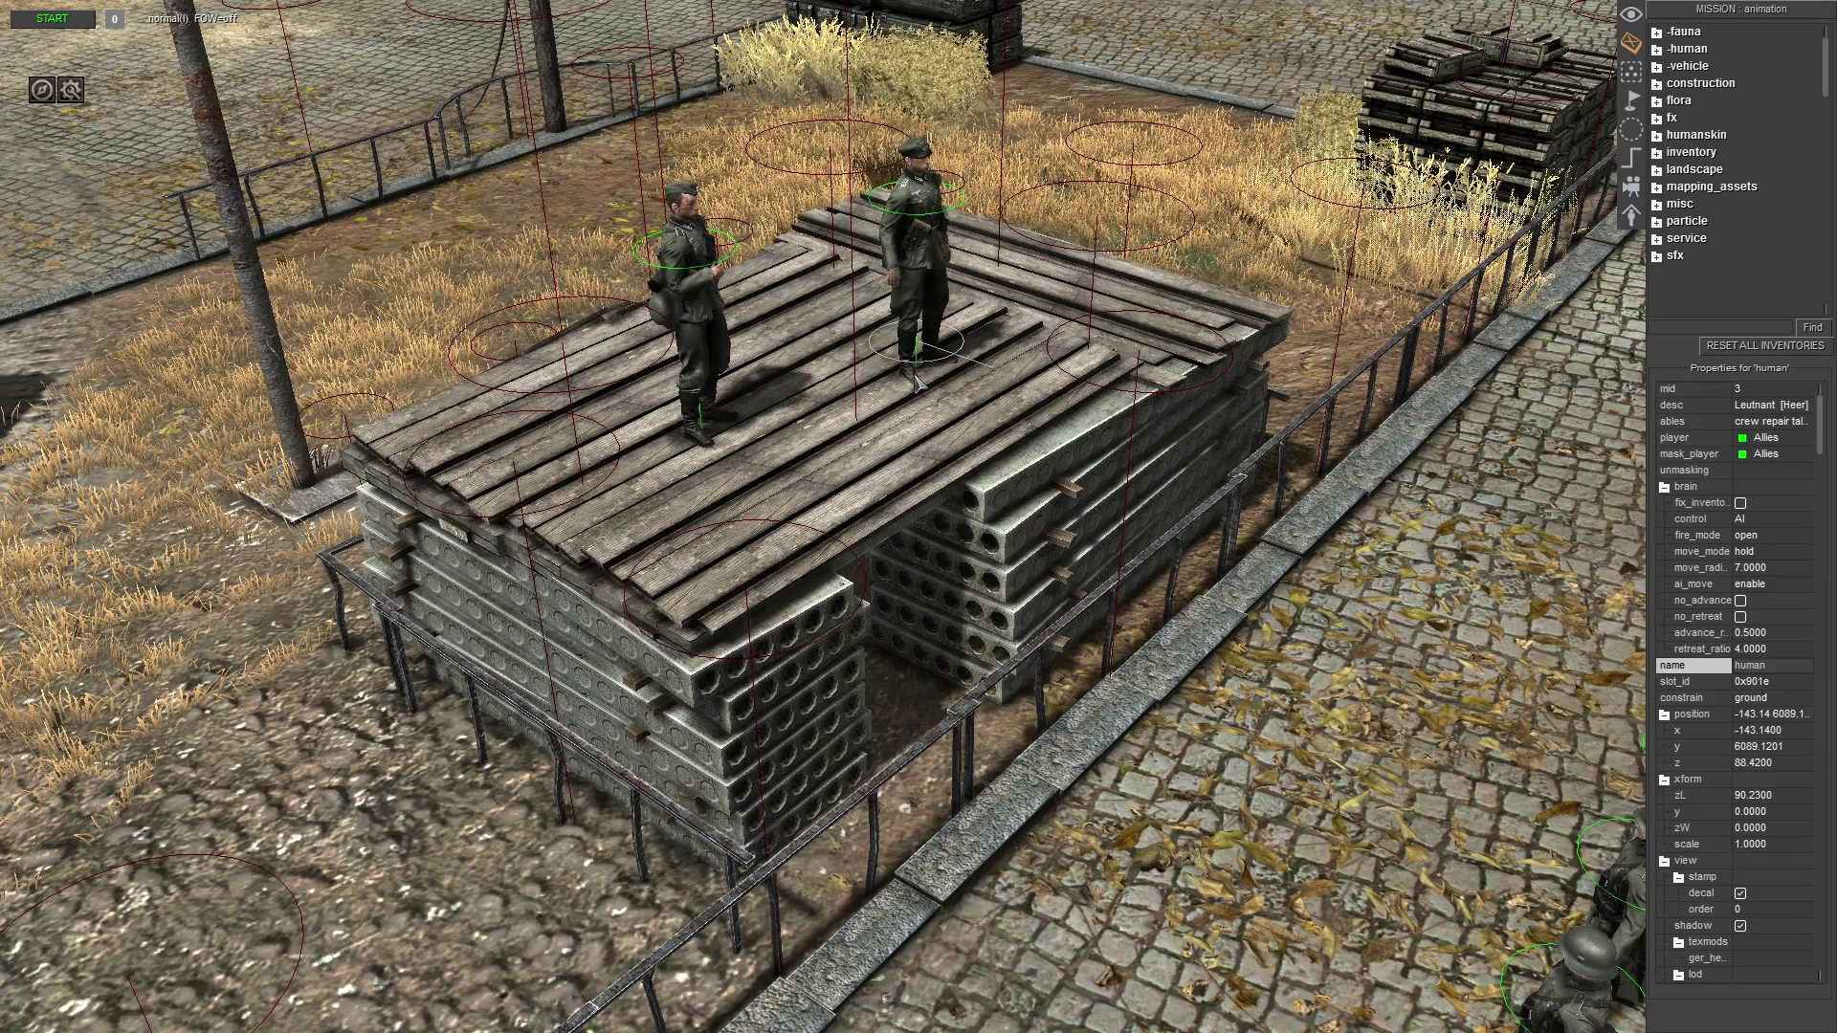
- Open Call function on the officer and choose the AniPlay function
right_click(913, 377)
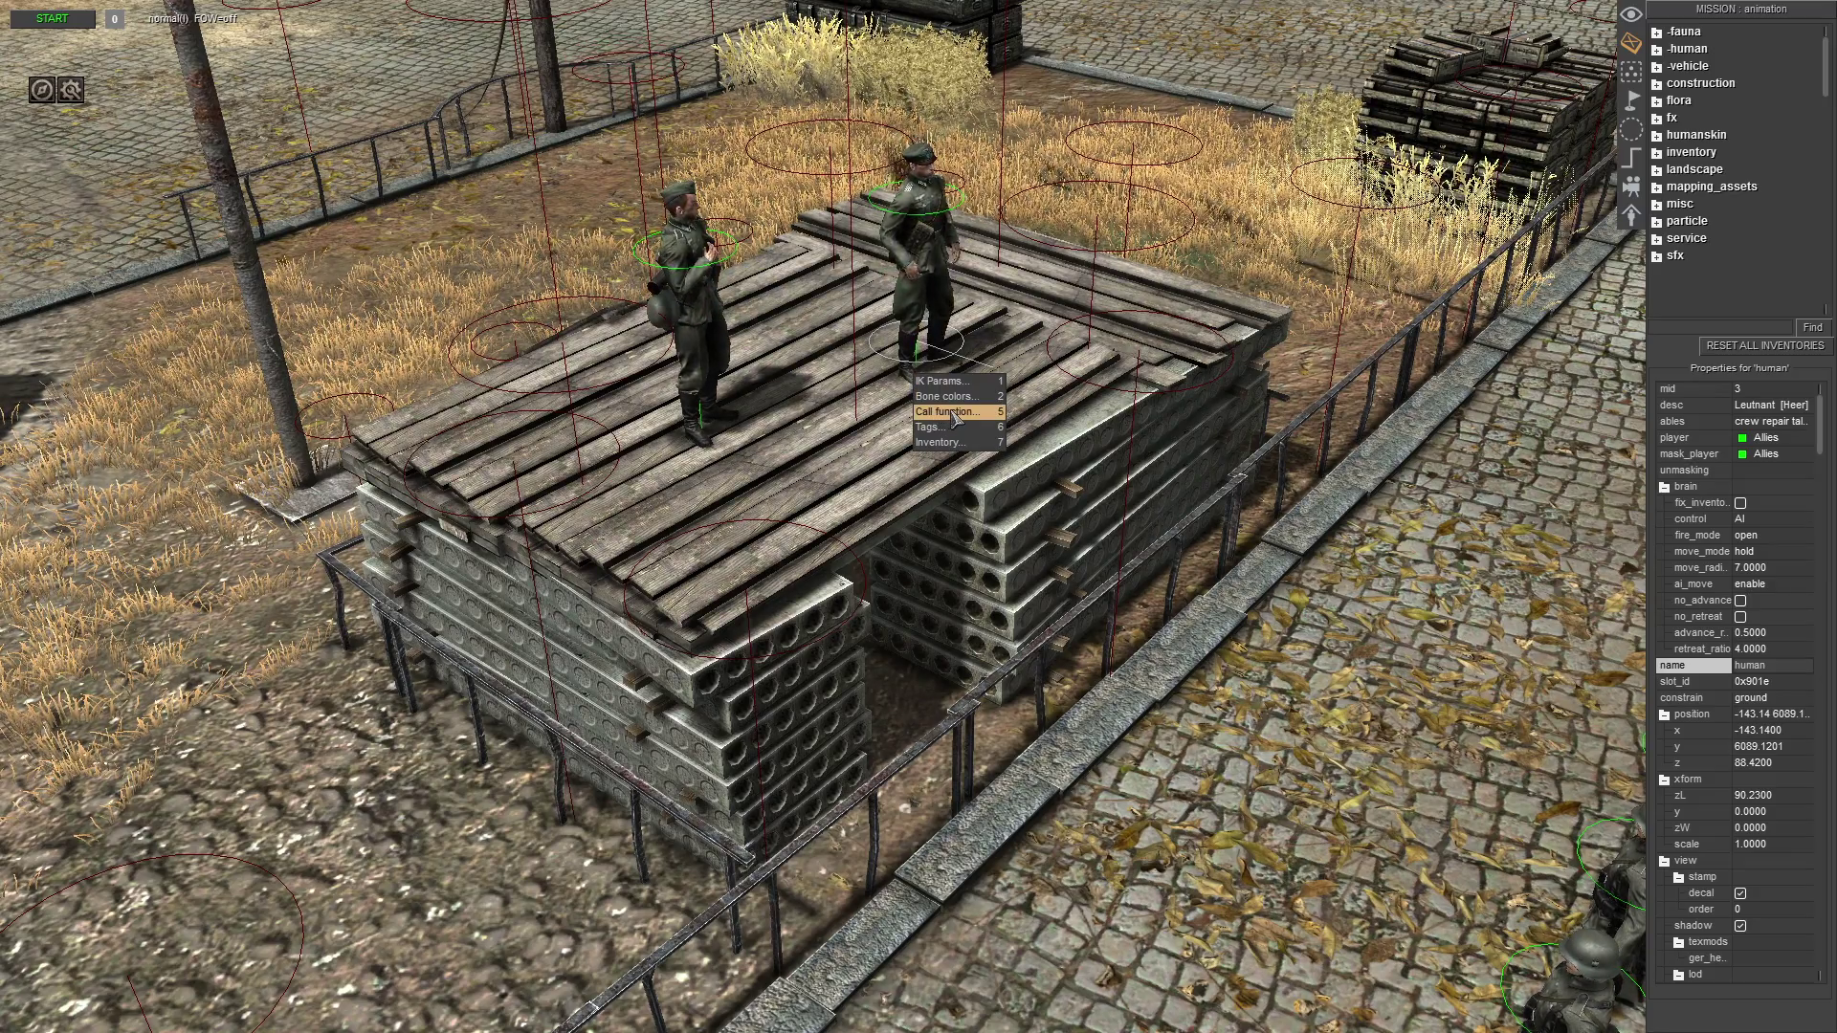
left_click(951, 412)
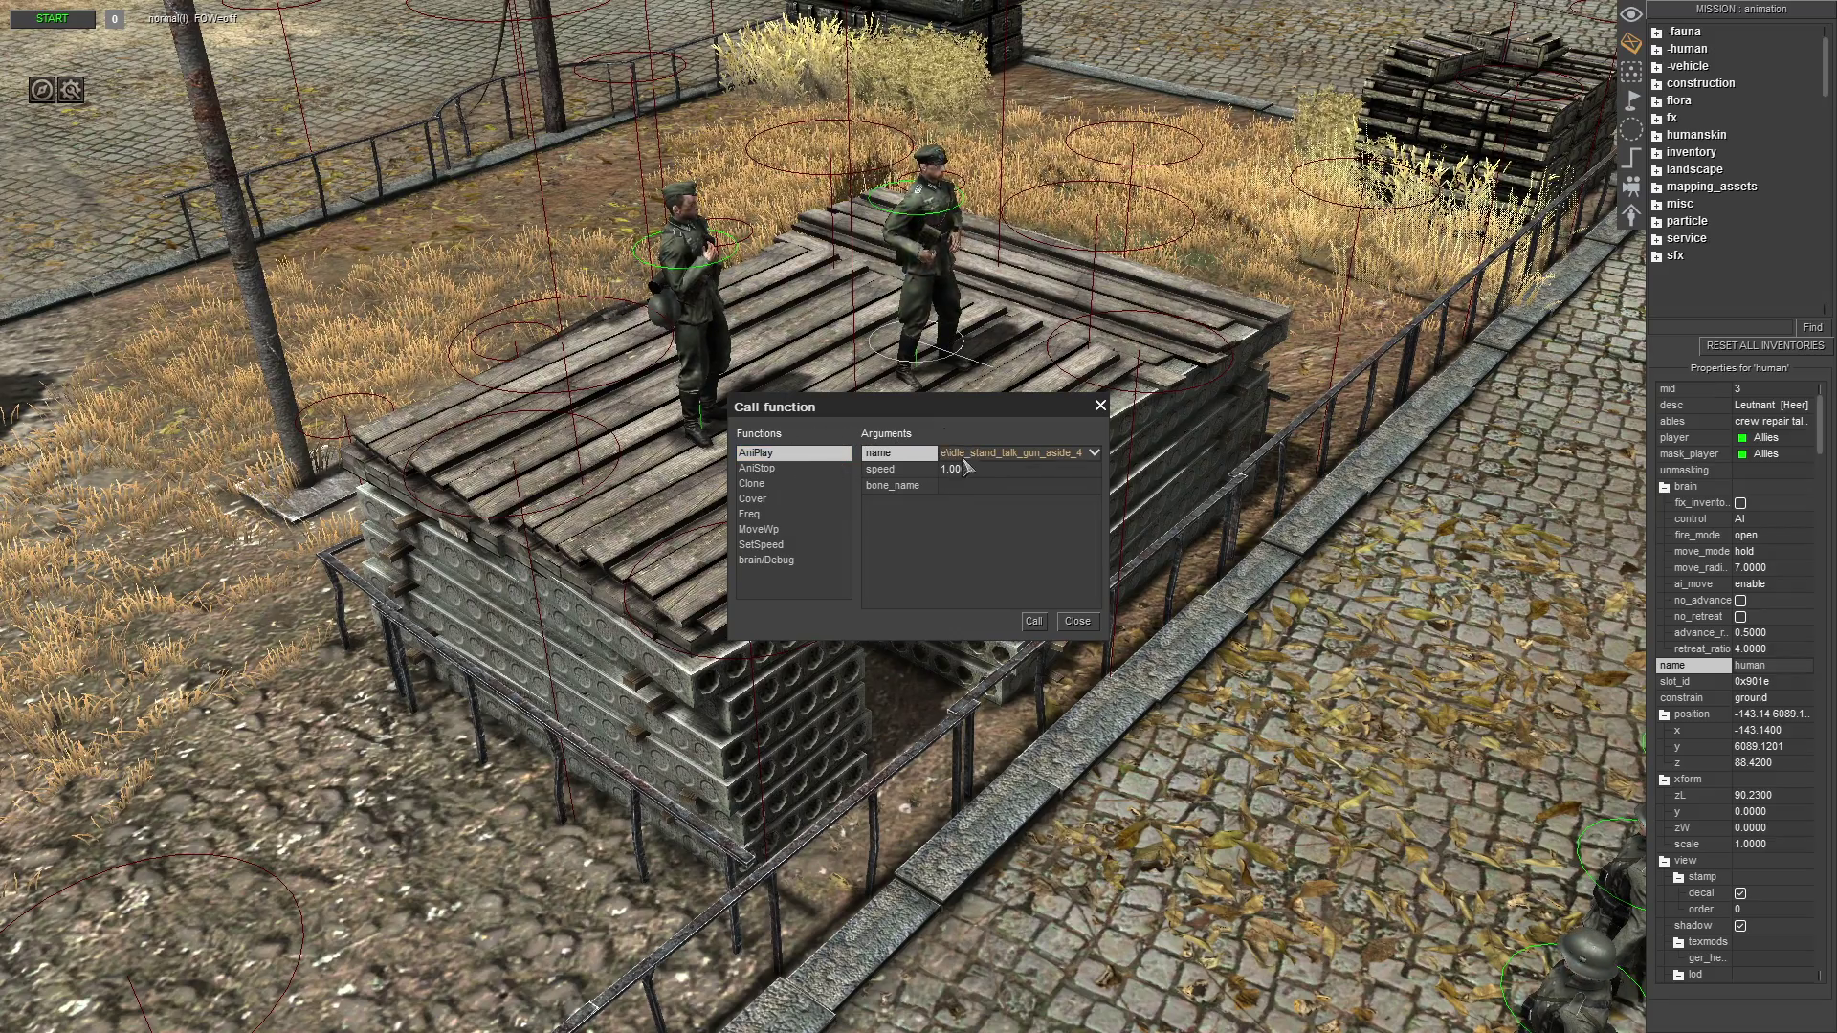
left_click(771, 456)
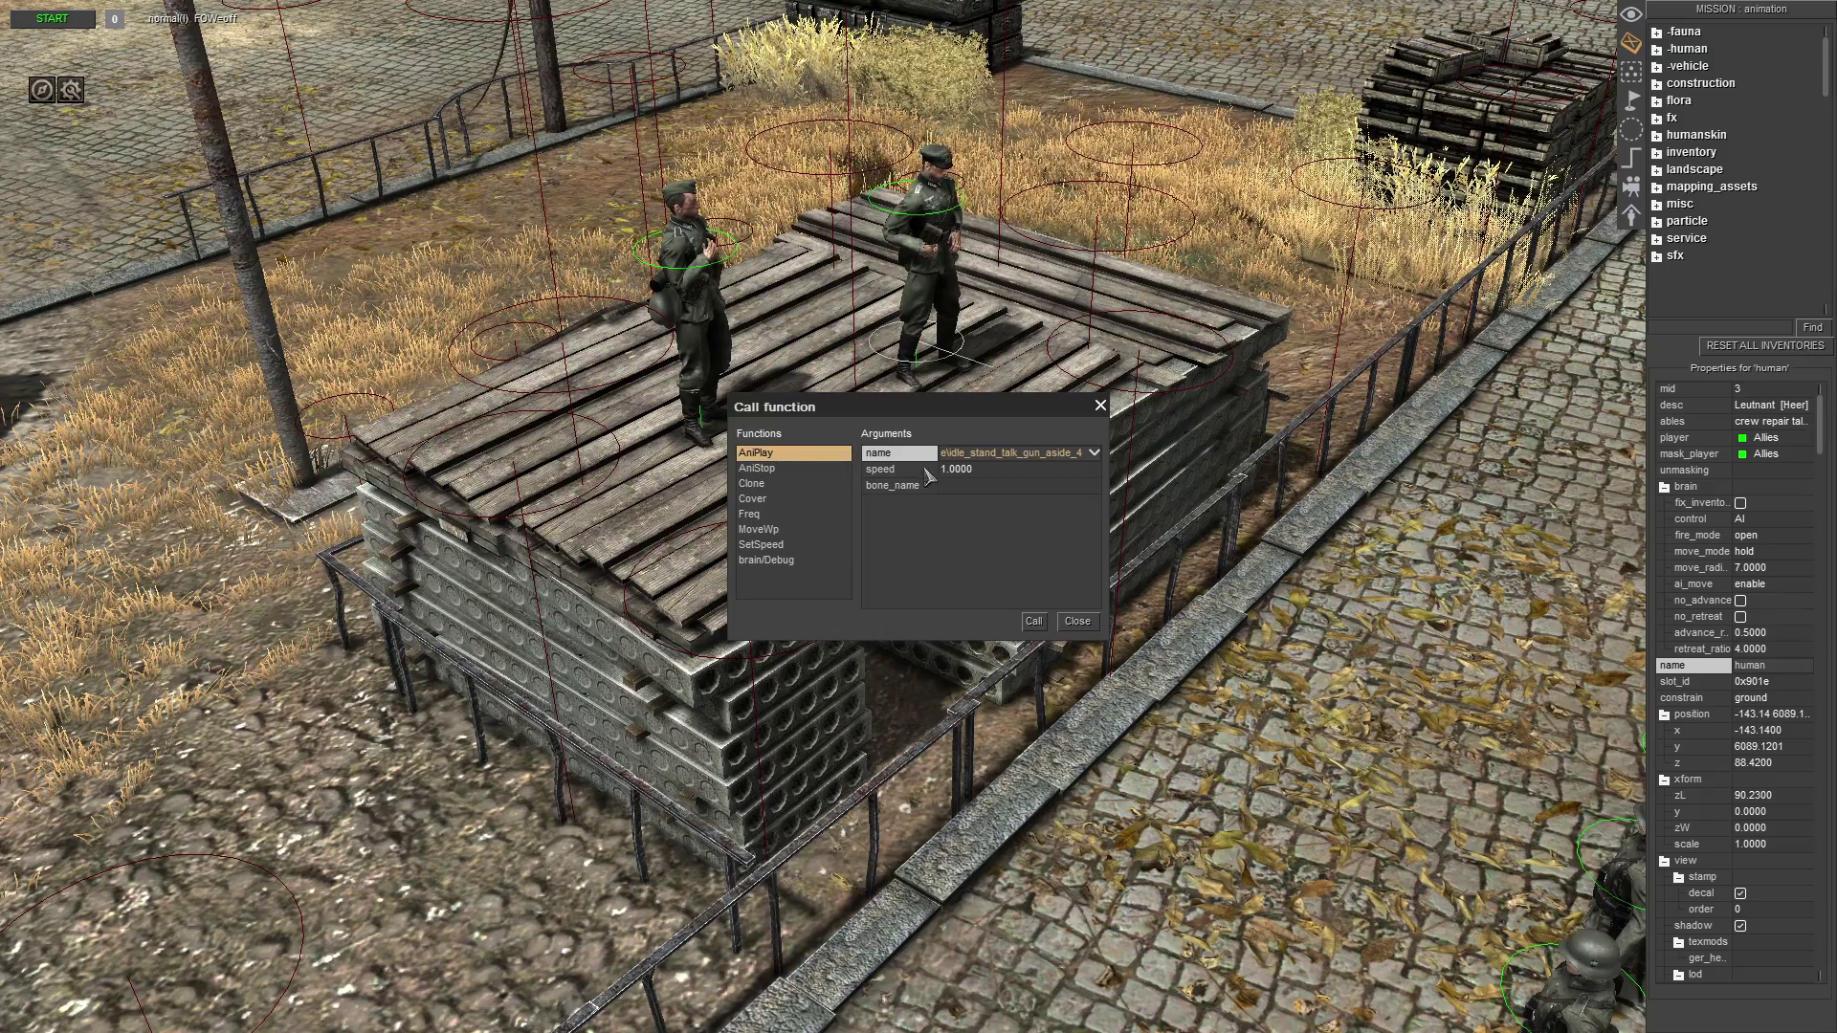
- Scroll AniPlay's animation name list down to the idle_stand_talk_gun_aside animations
left_click(1096, 454)
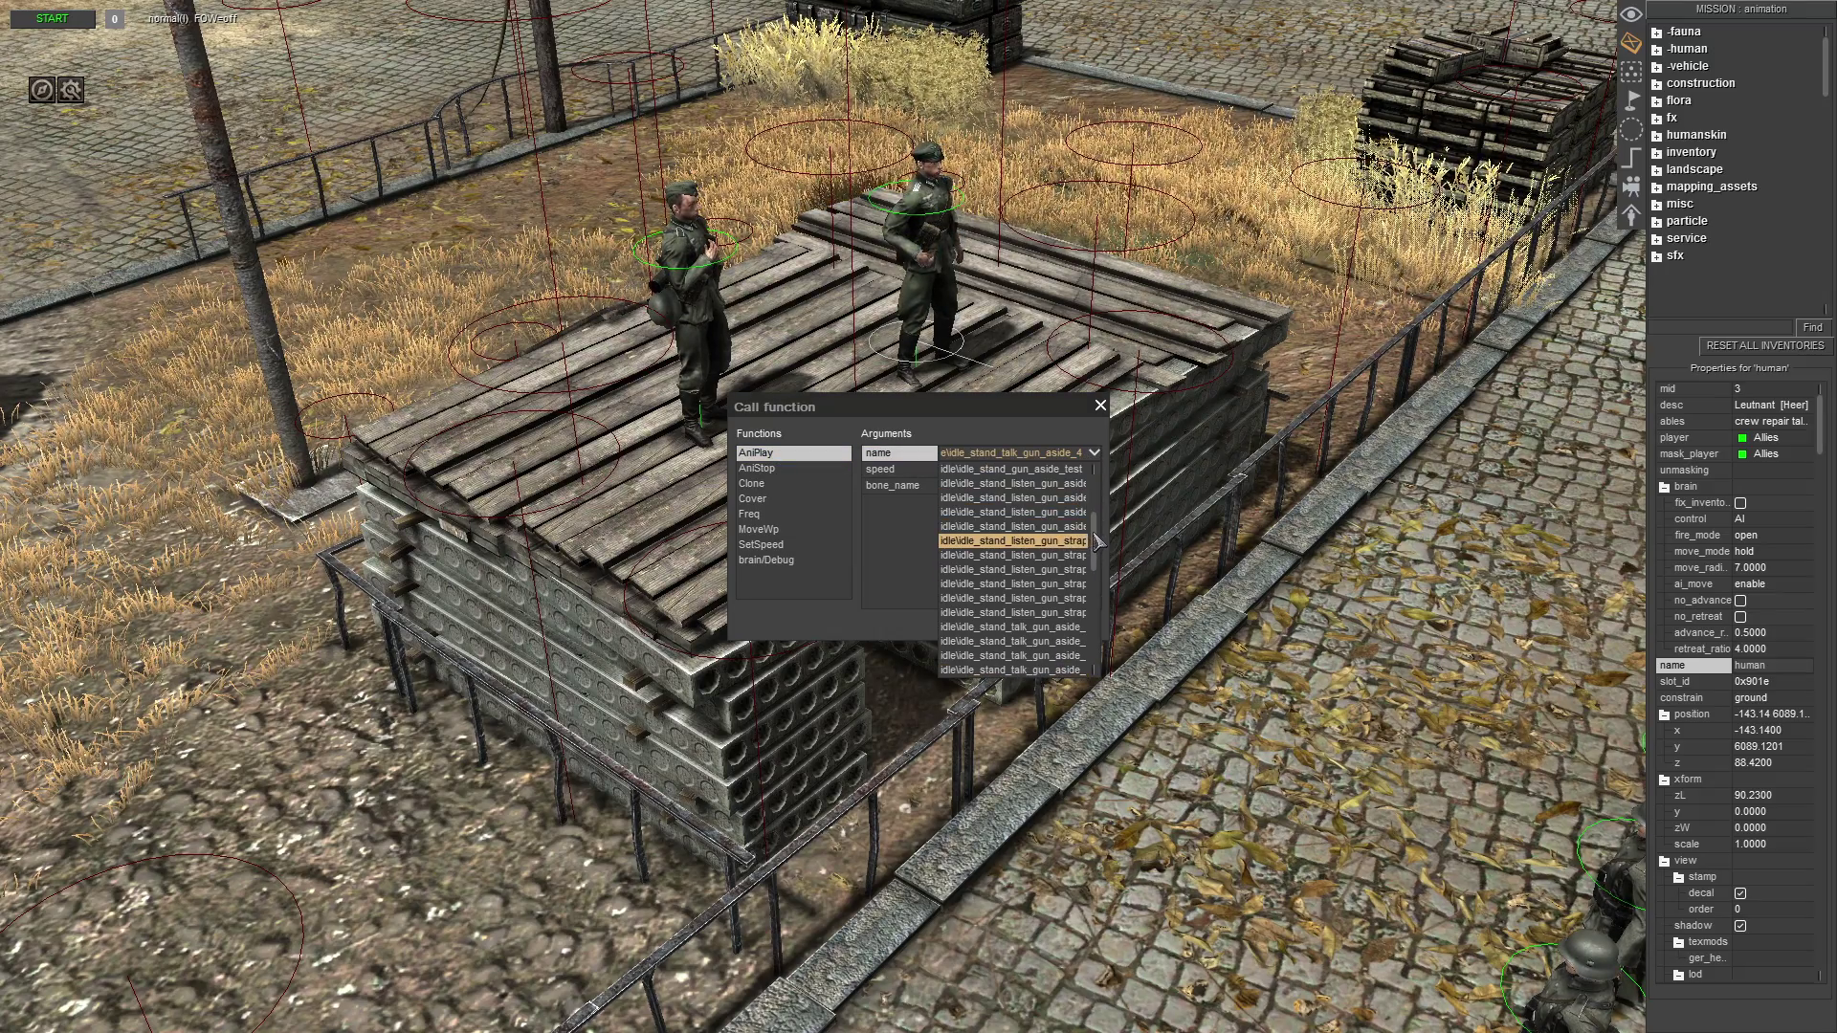
left_click_drag(1097, 541, 1098, 500)
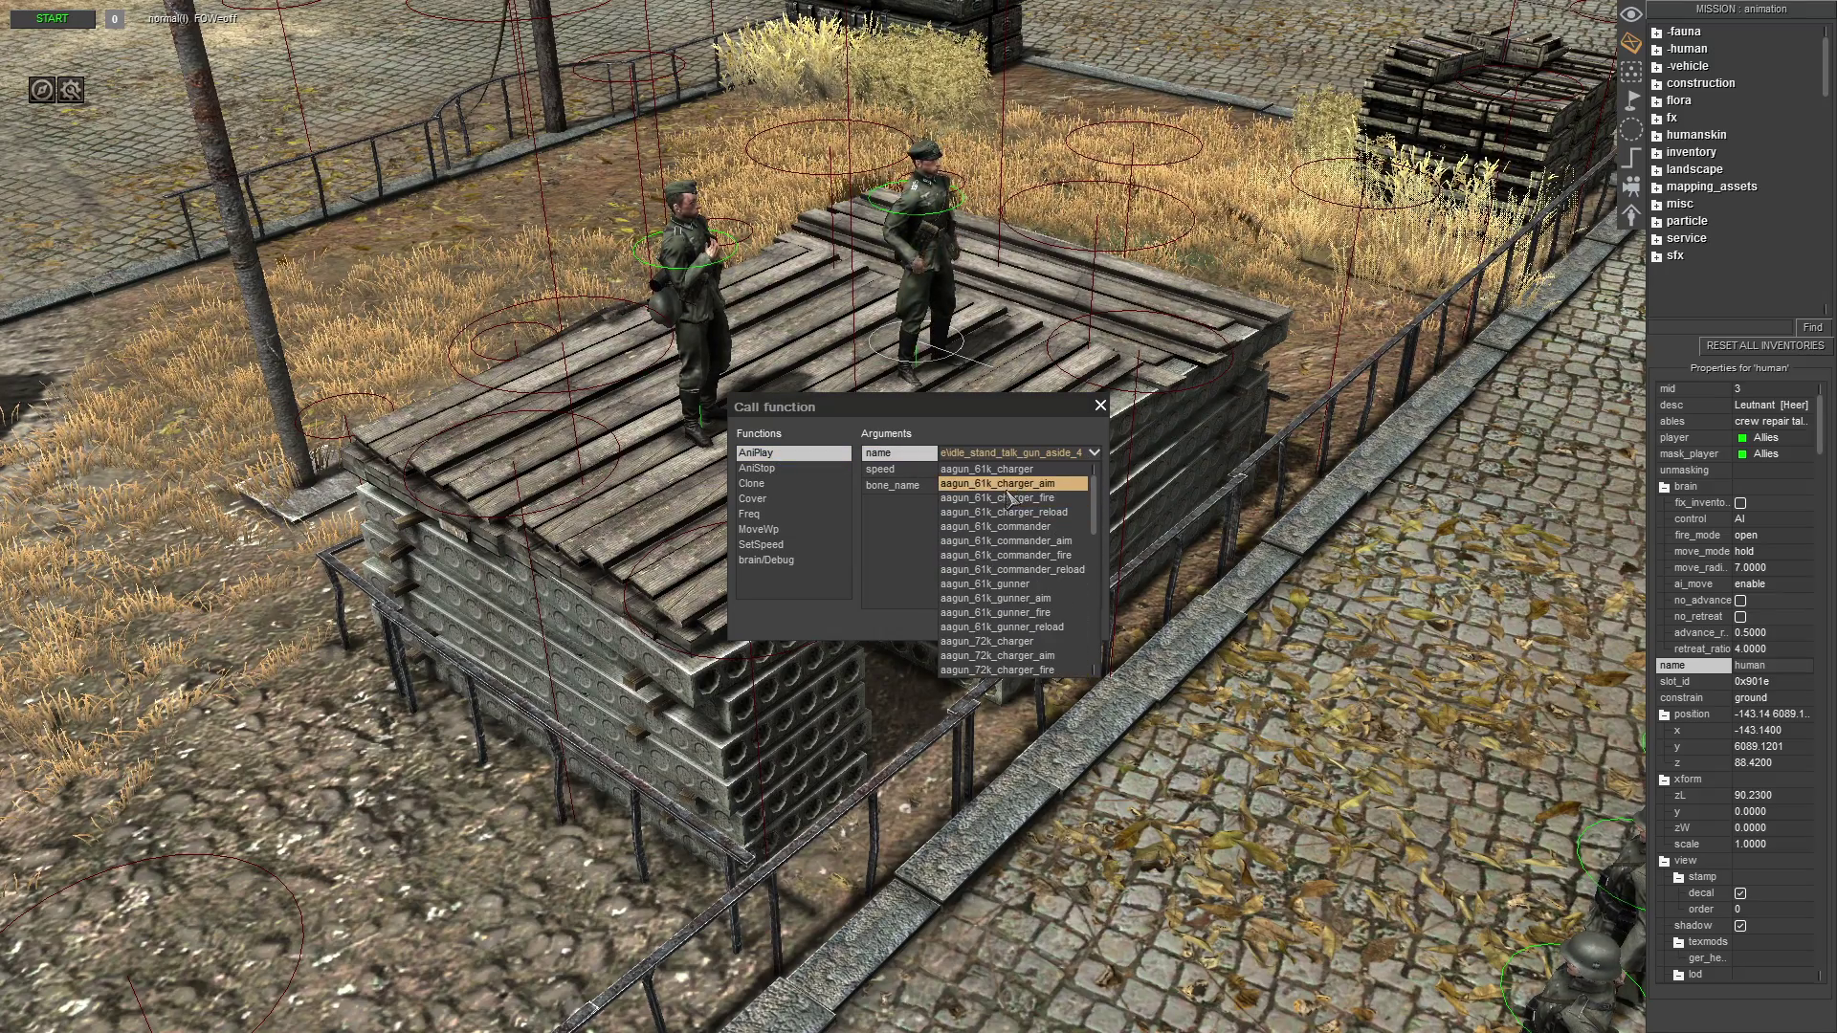
scroll(998, 530, "down", 5)
scroll(998, 530, "down", 4)
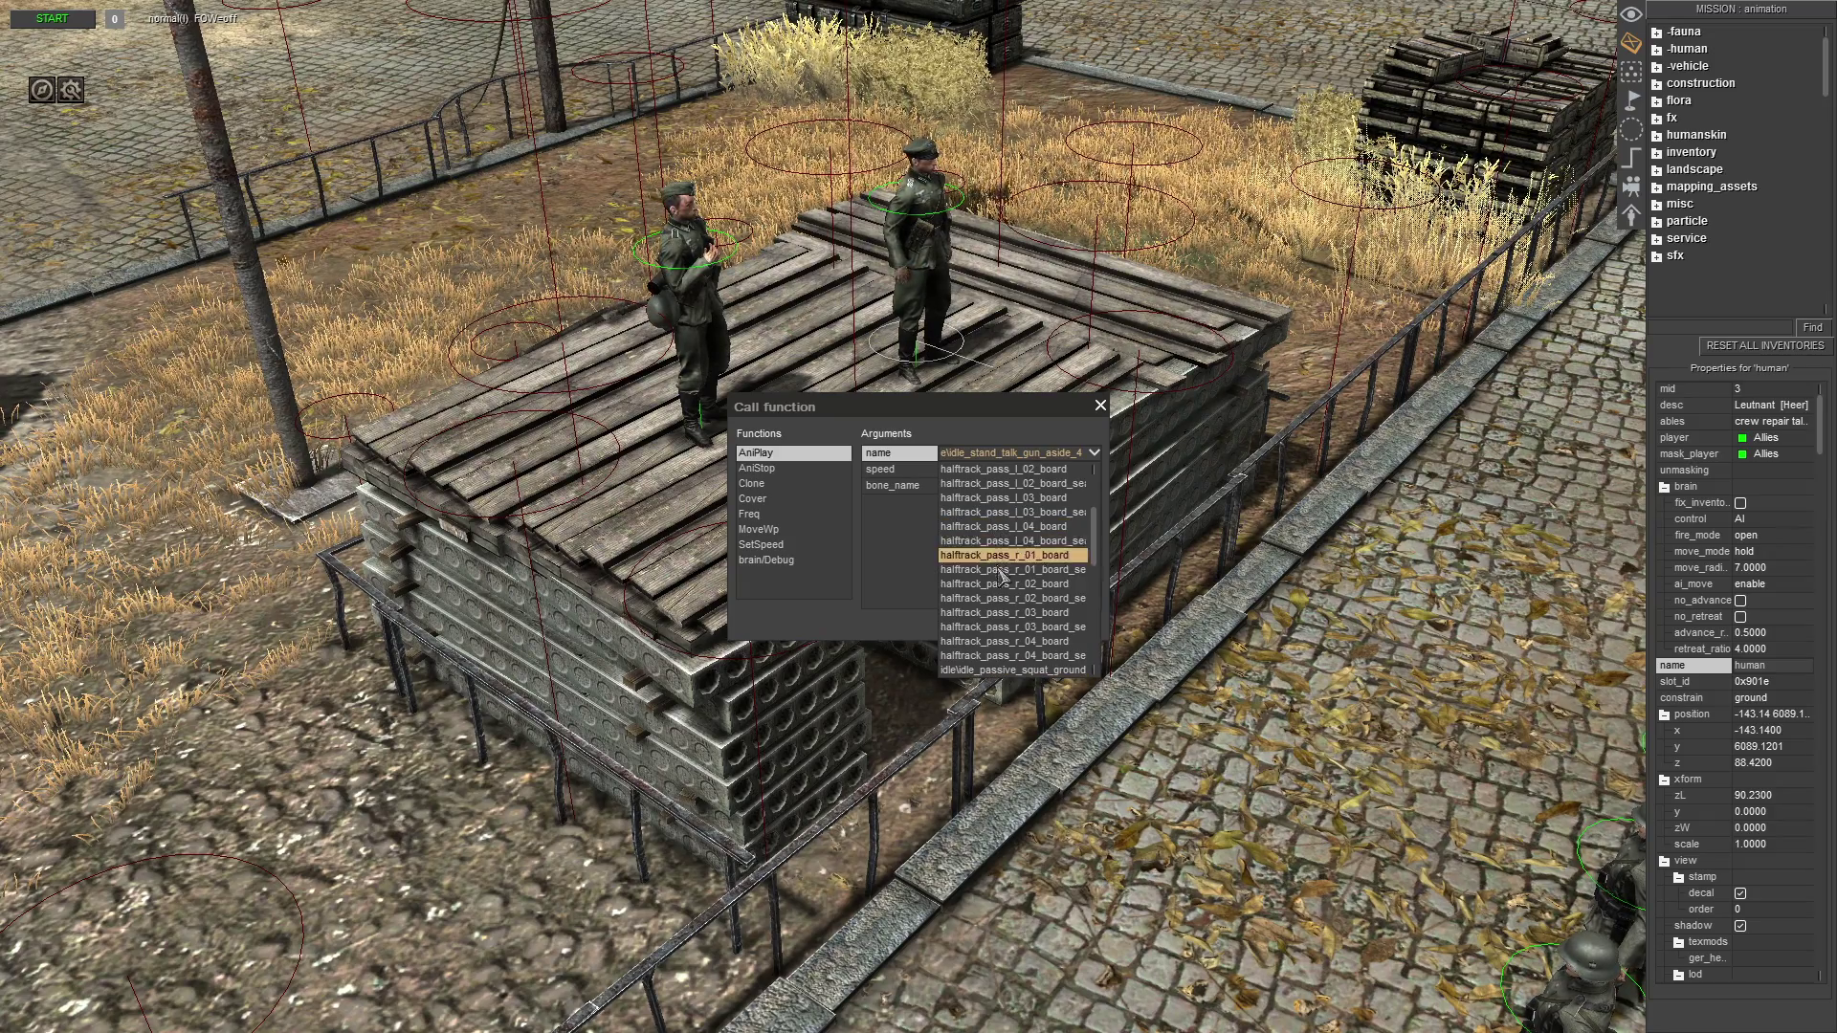
scroll(1019, 612, "down", 5)
scroll(1033, 584, "down", 5)
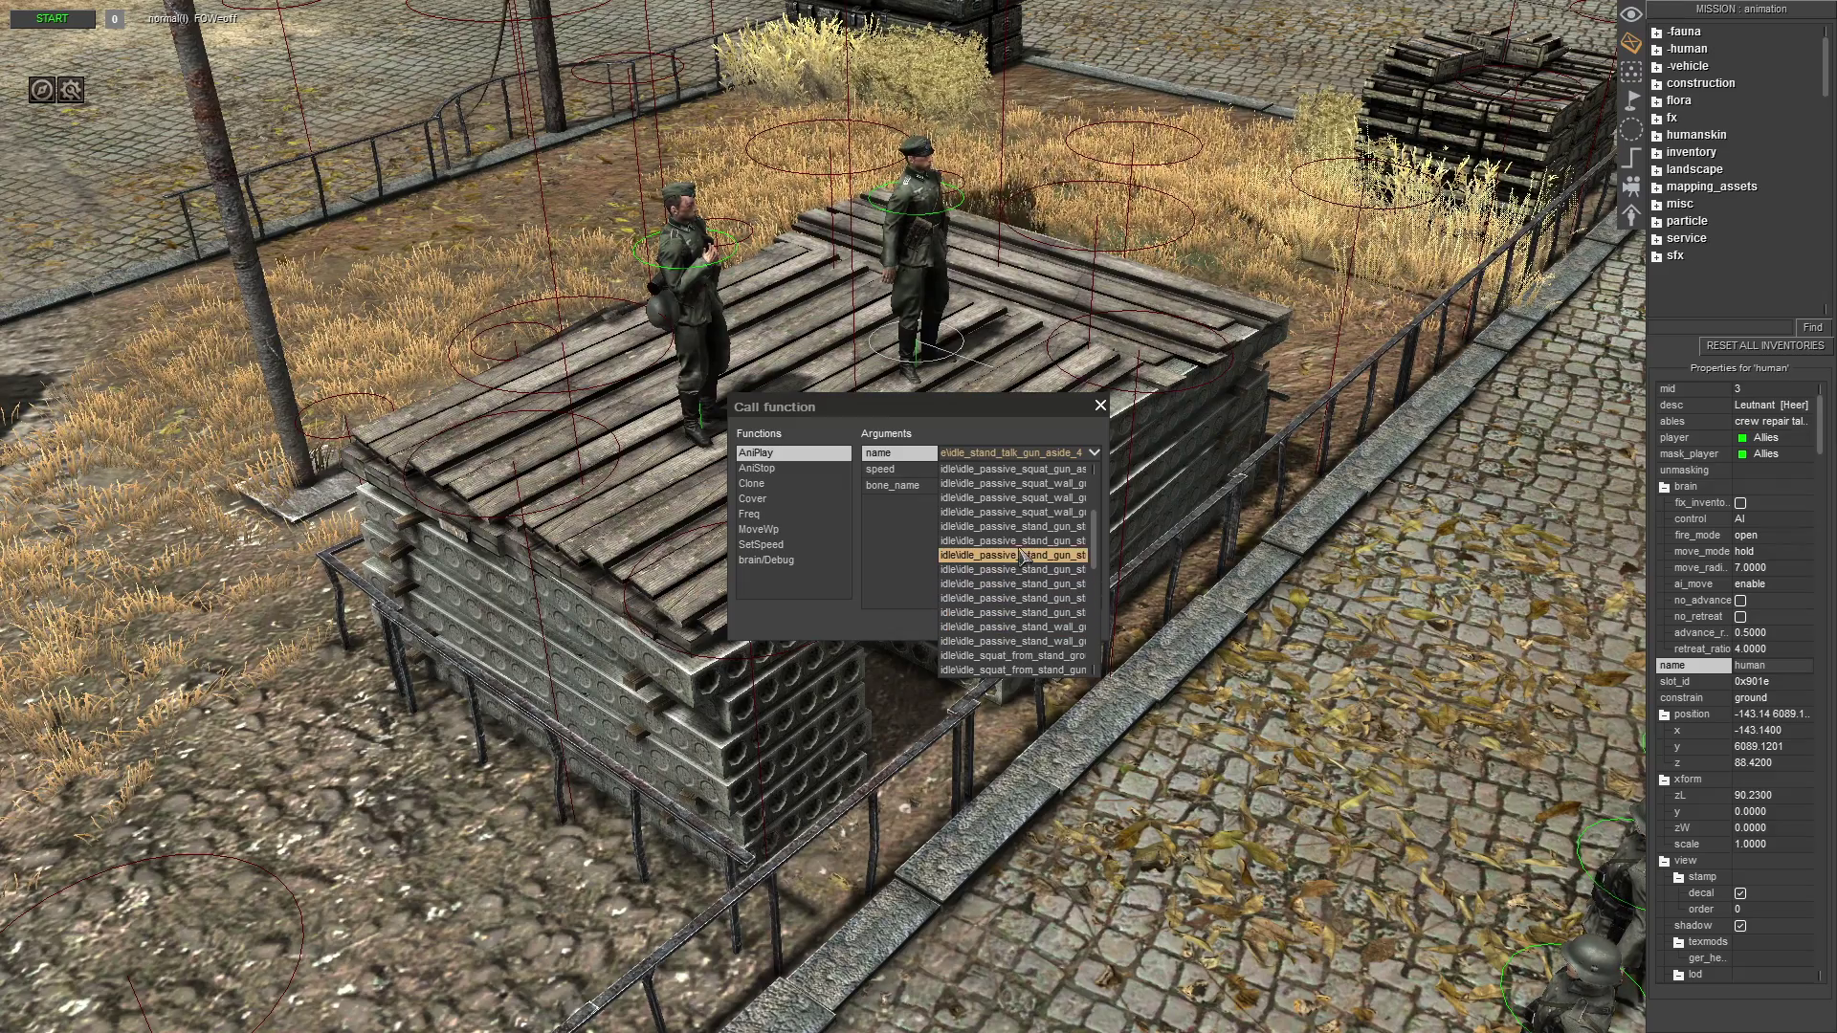
scroll(1022, 581, "down", 3)
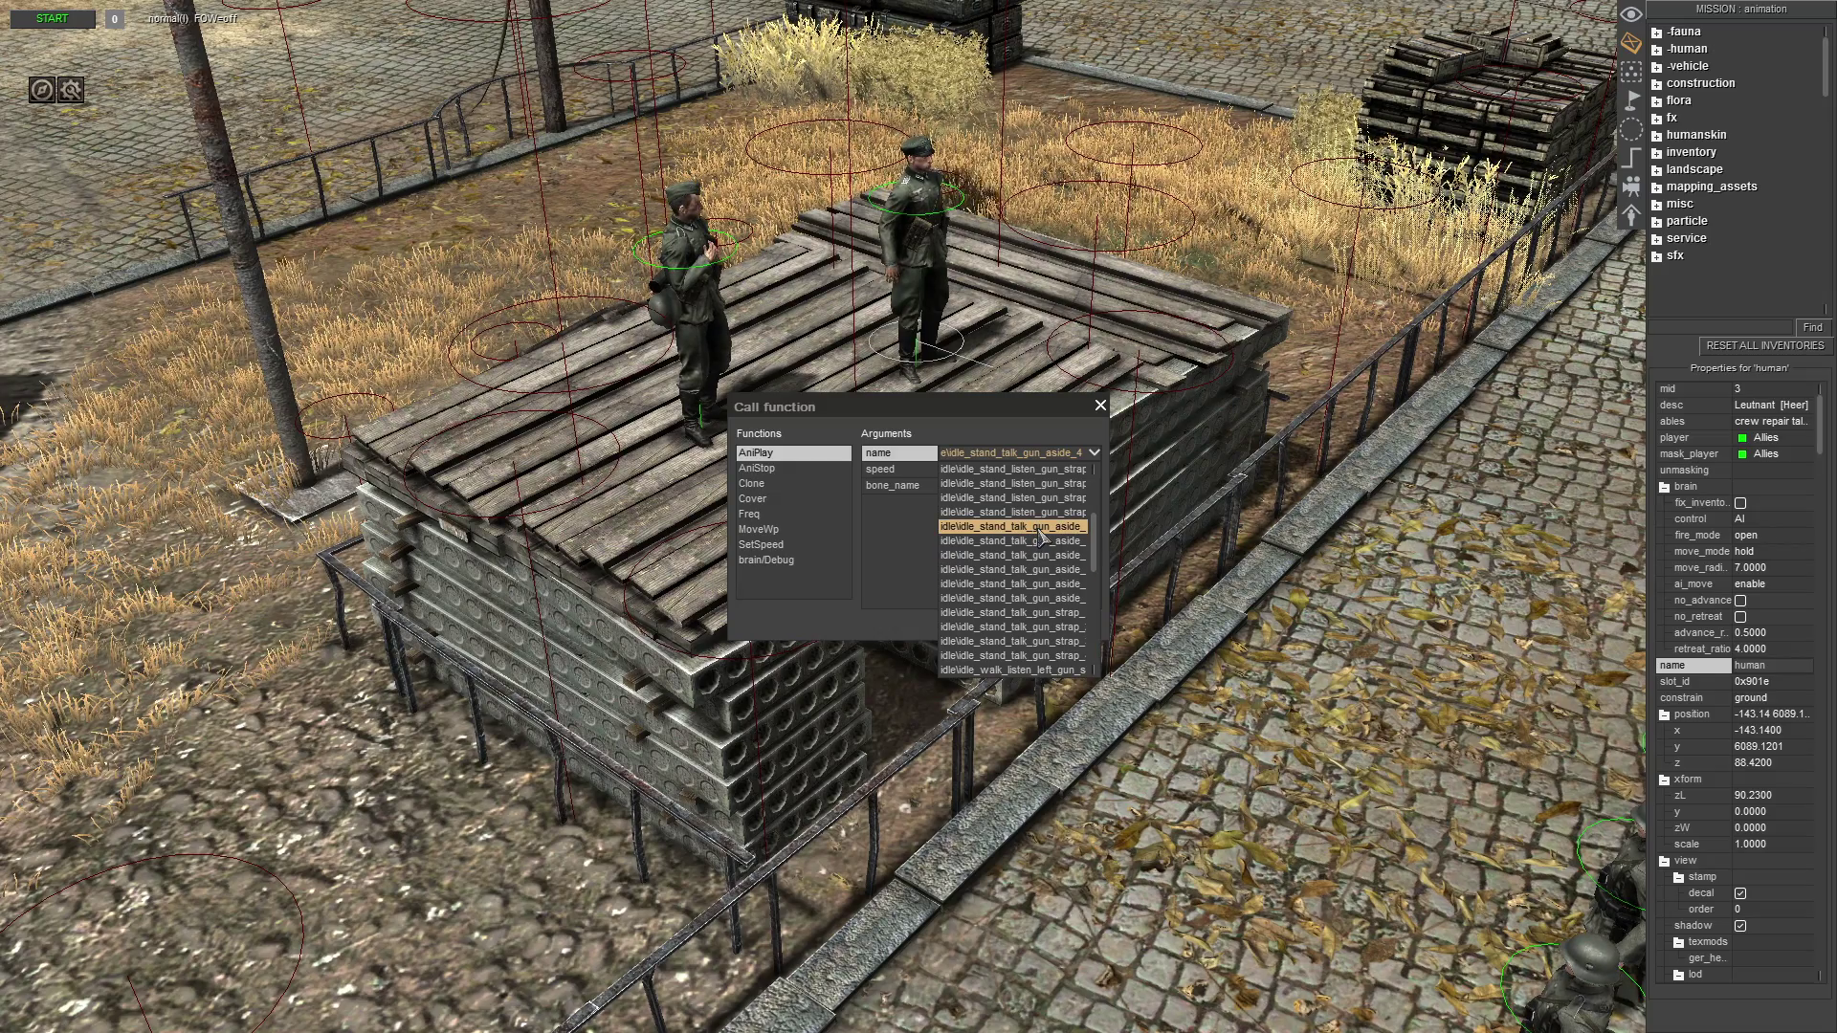
- Preview idle_stand_talk_gun_aside_1 on the officer, then close the dialog and show the Triggers panel
left_click(1041, 528)
left_click_drag(1003, 413, 533, 254)
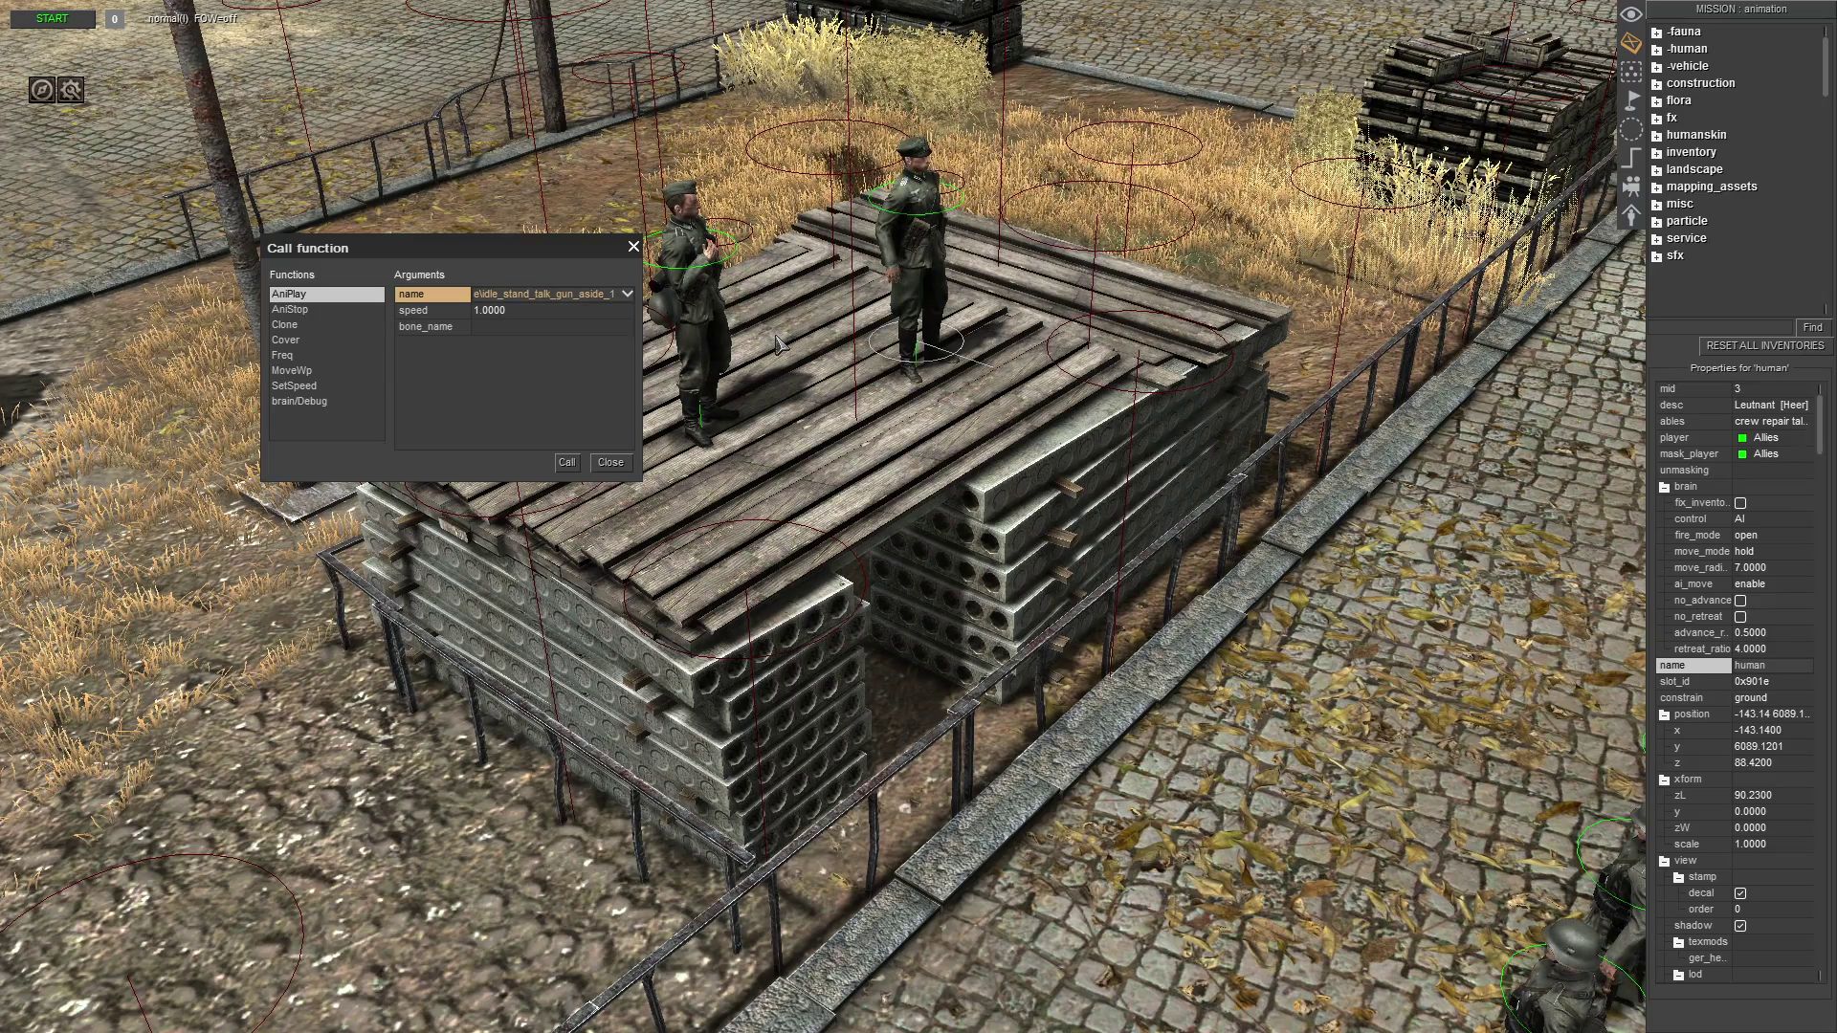
left_click(567, 463)
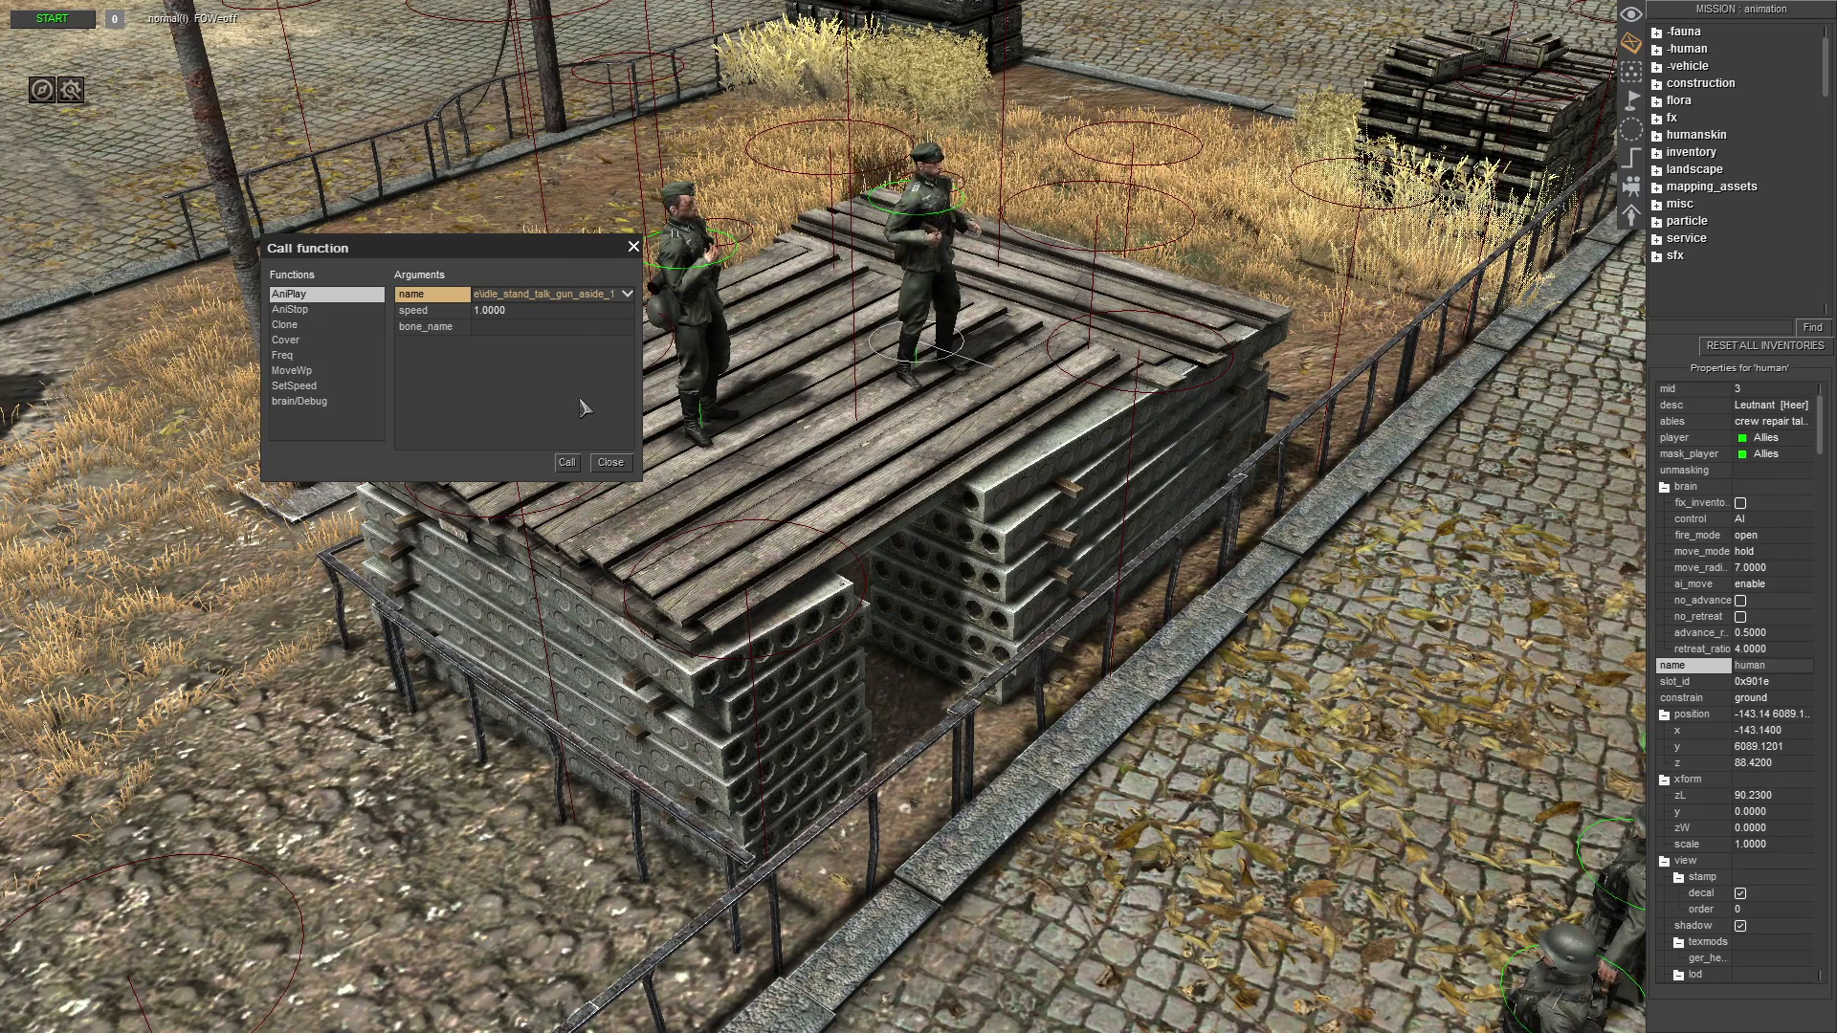
left_click(547, 293)
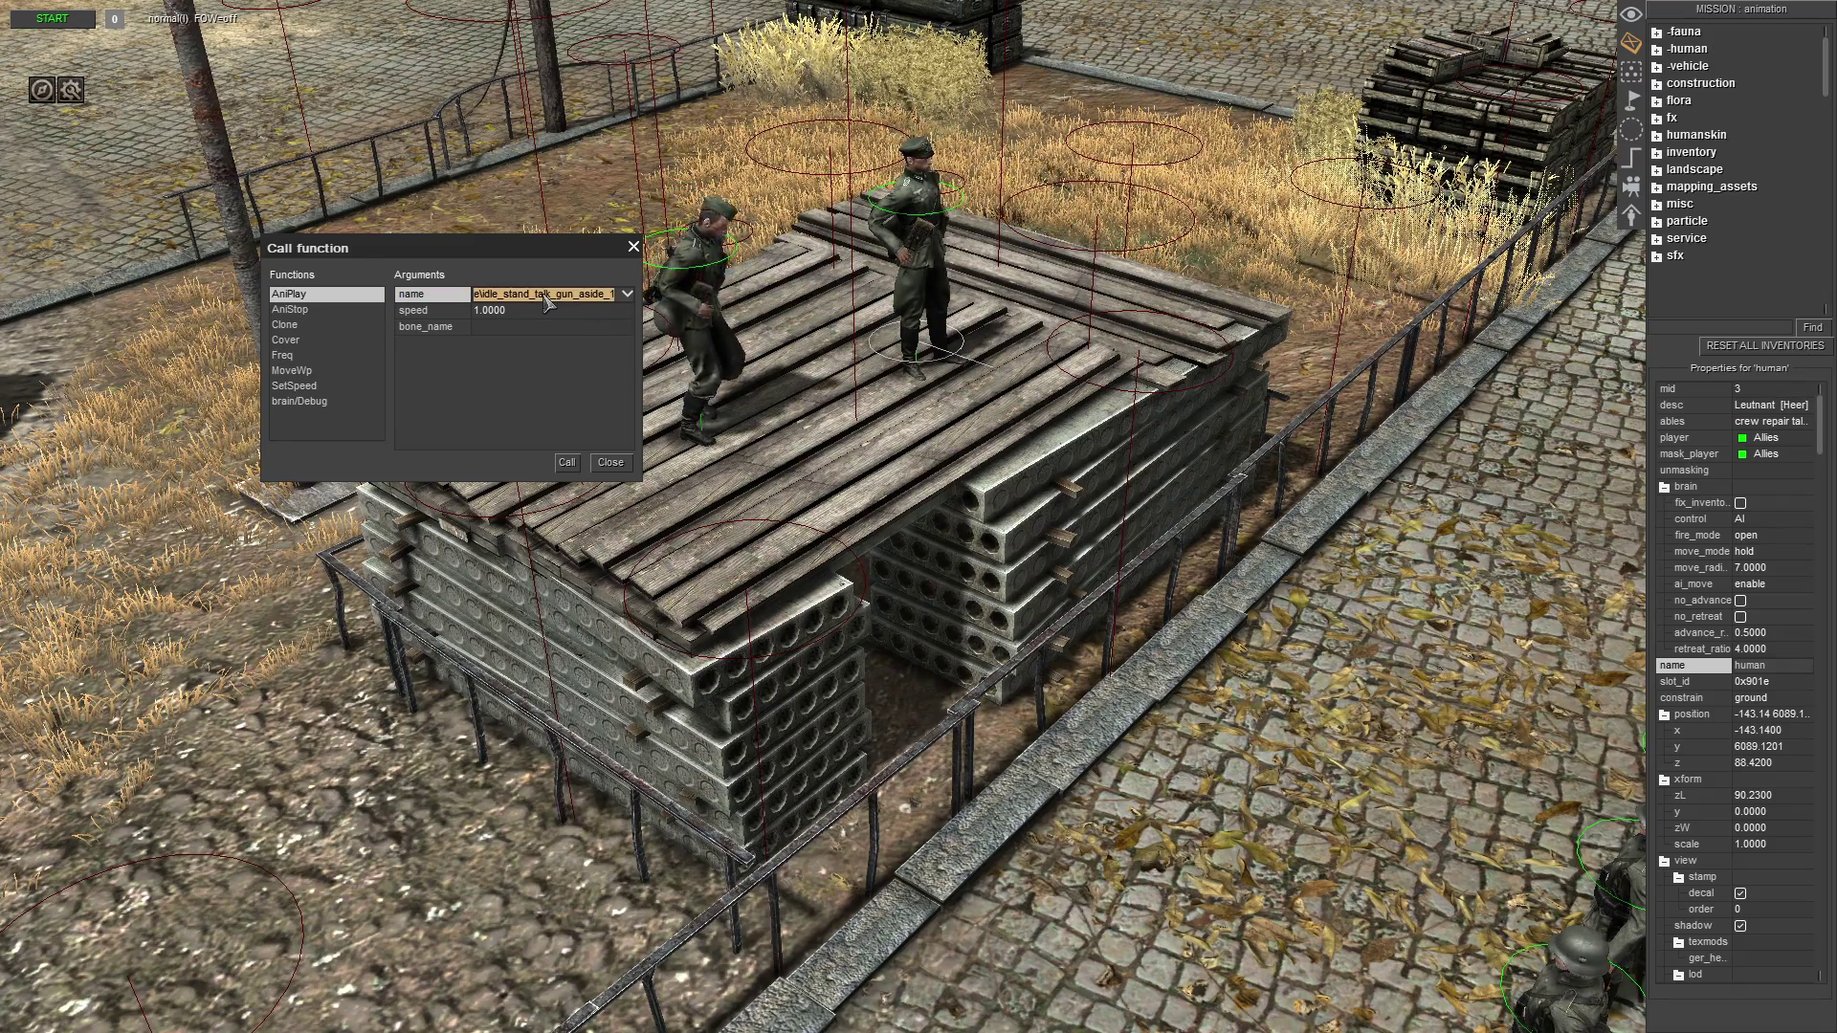
left_click(610, 463)
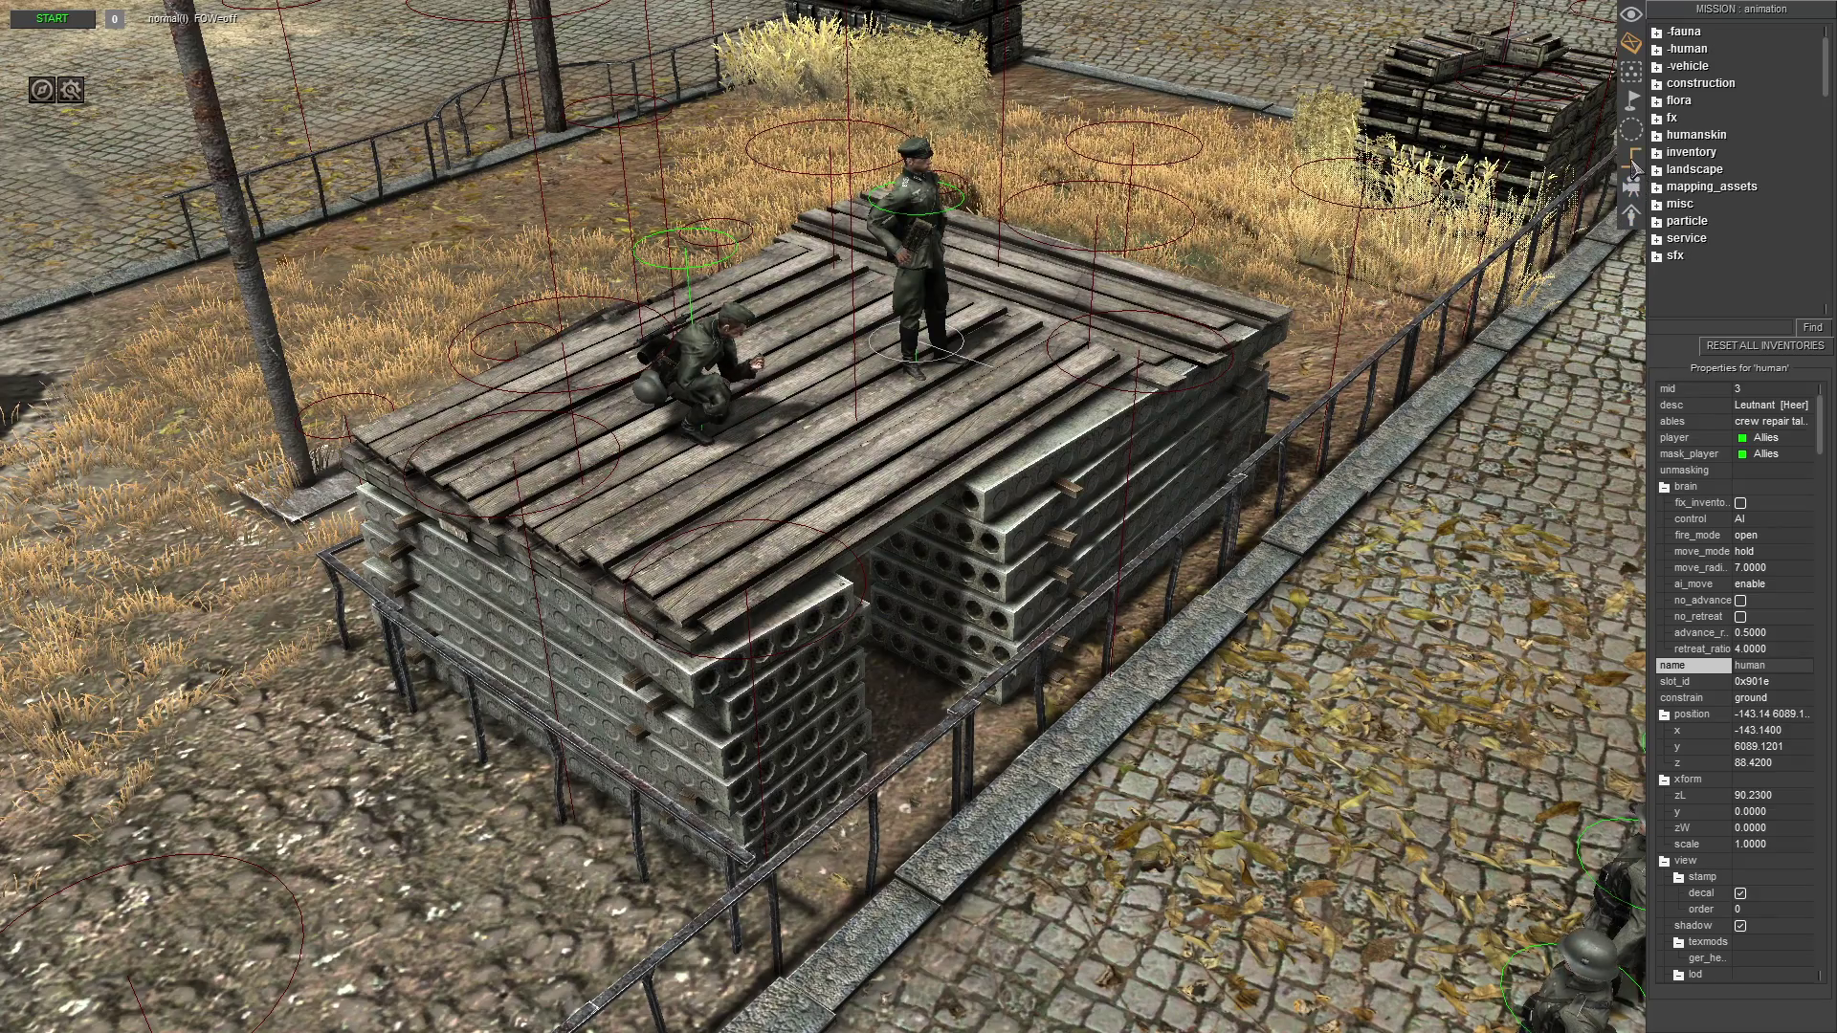
left_click(1633, 164)
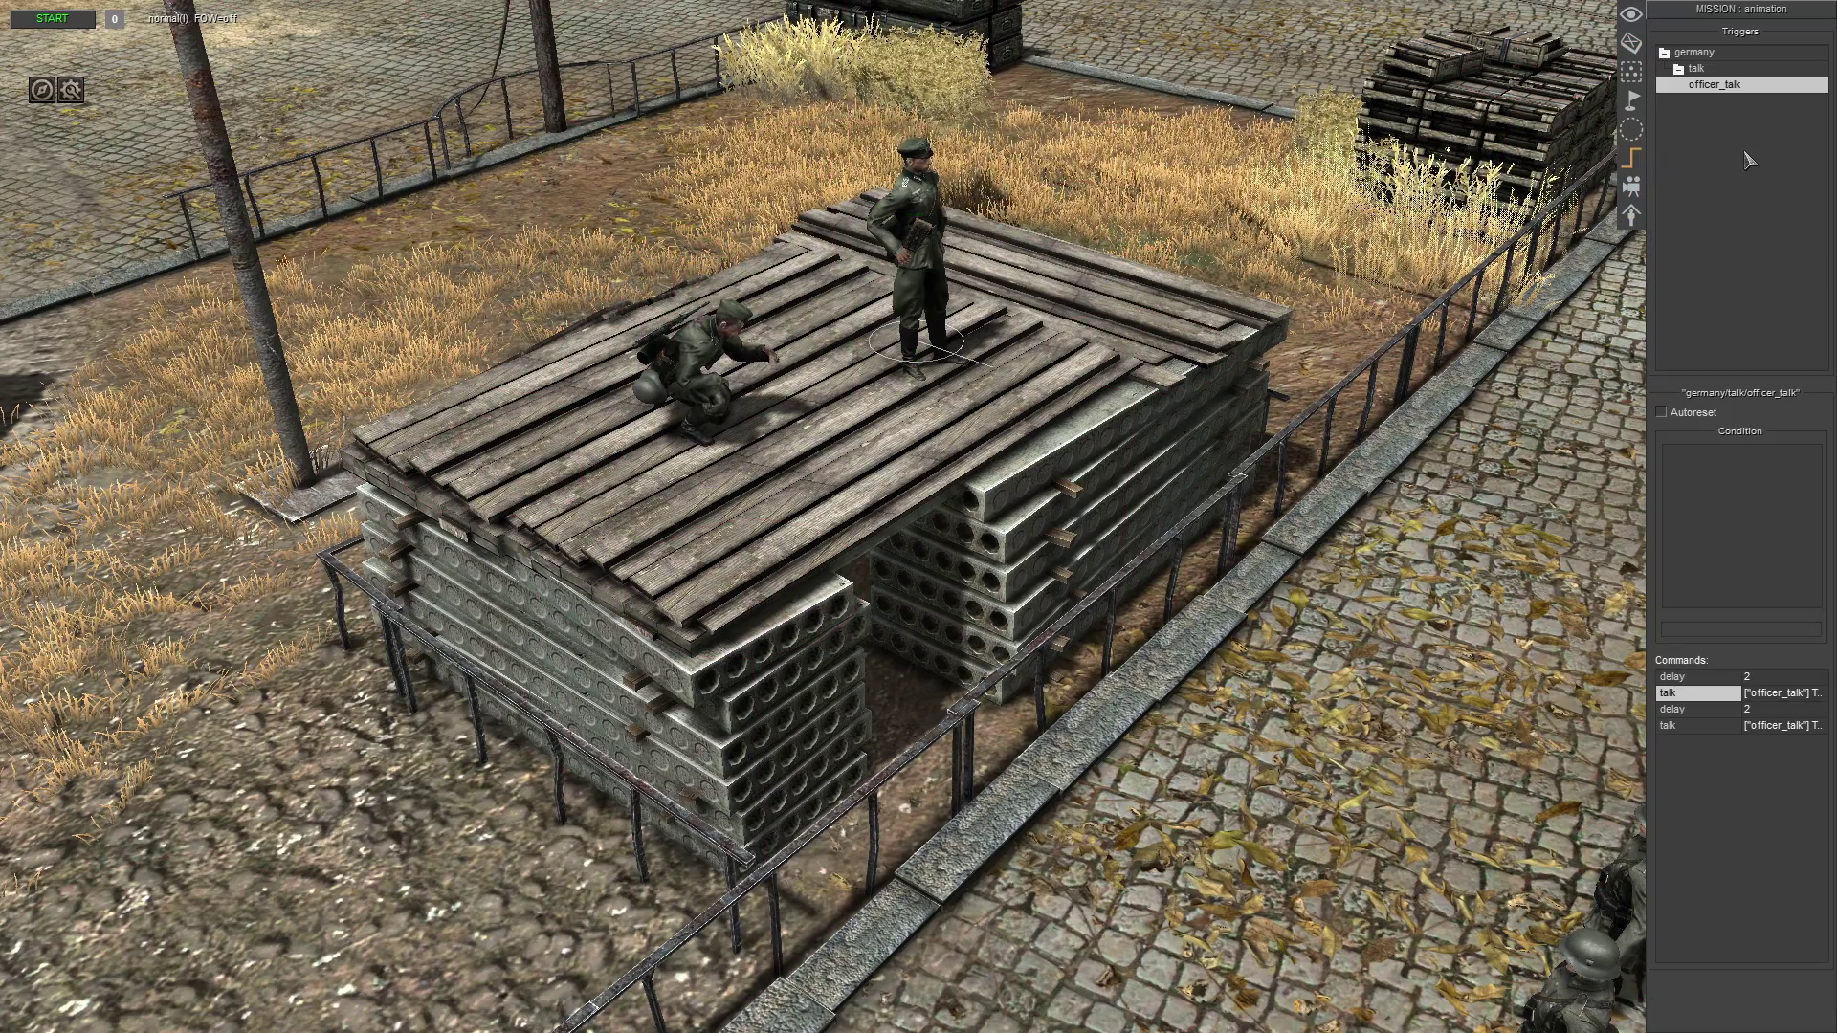
- Add an animation command to the officer_talk trigger whose selector targets the officer_talk tag
double_click(1712, 775)
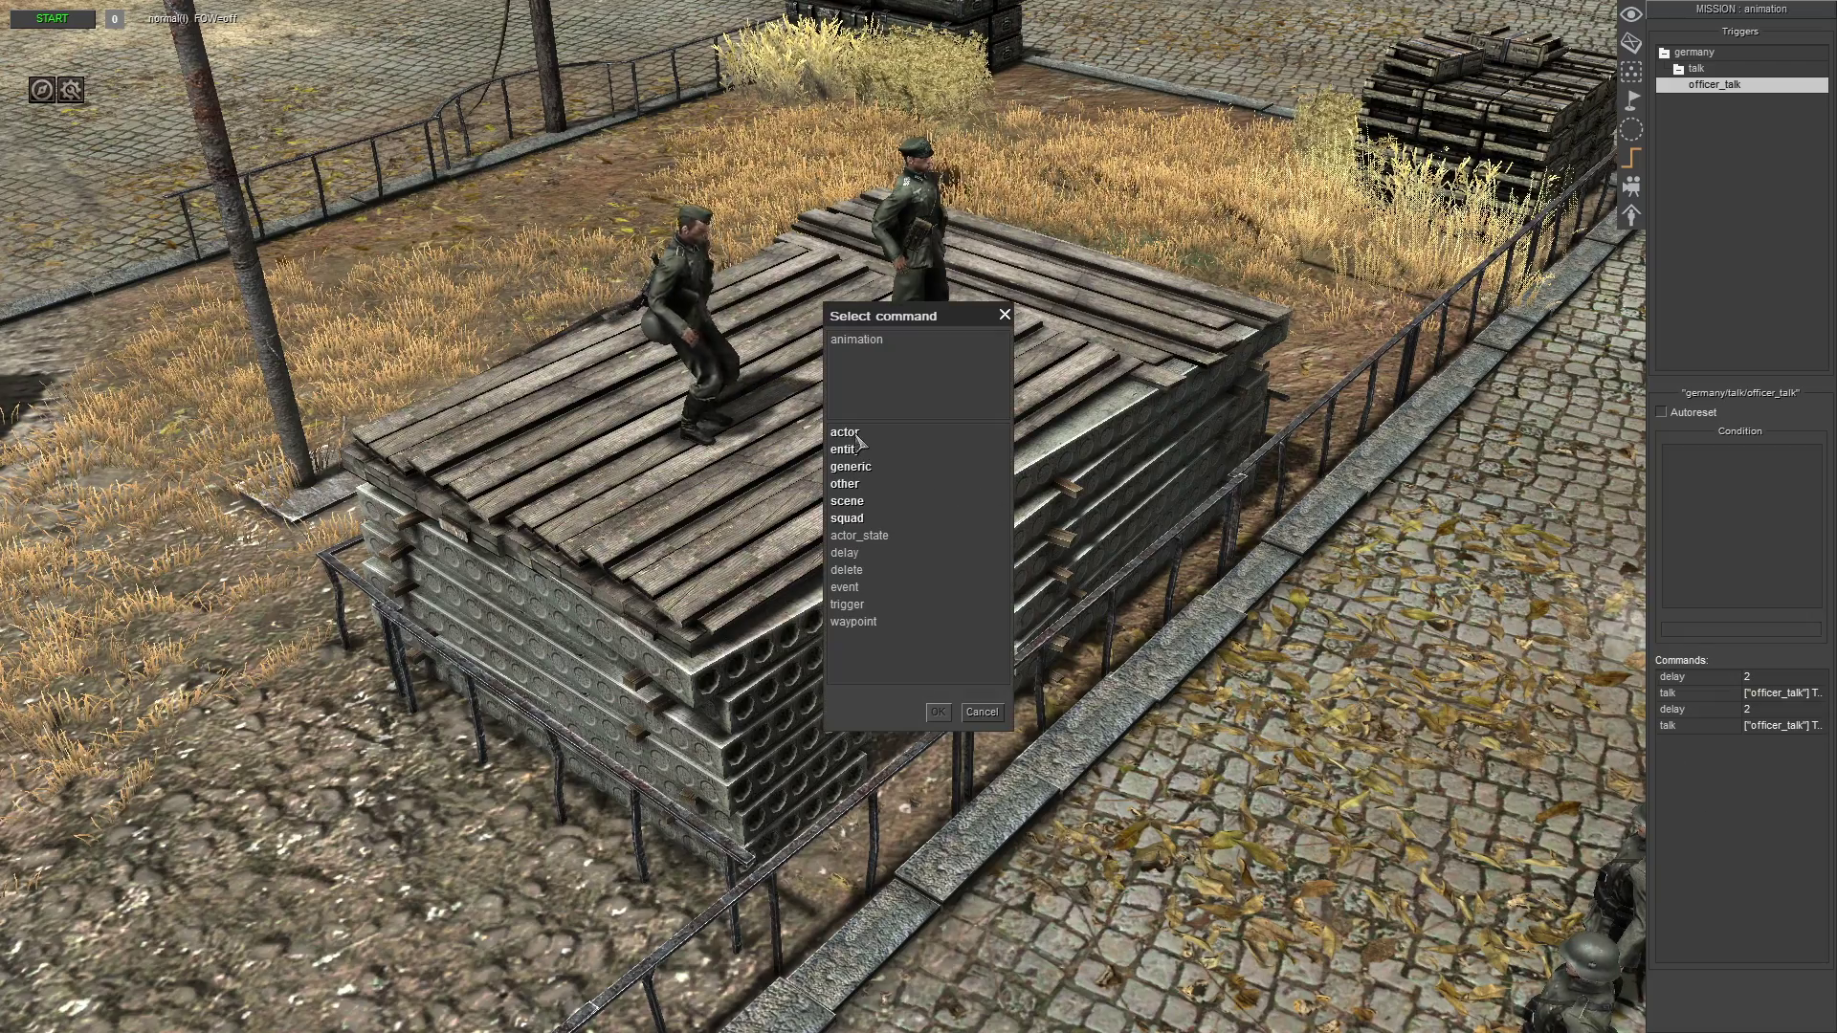
double_click(869, 572)
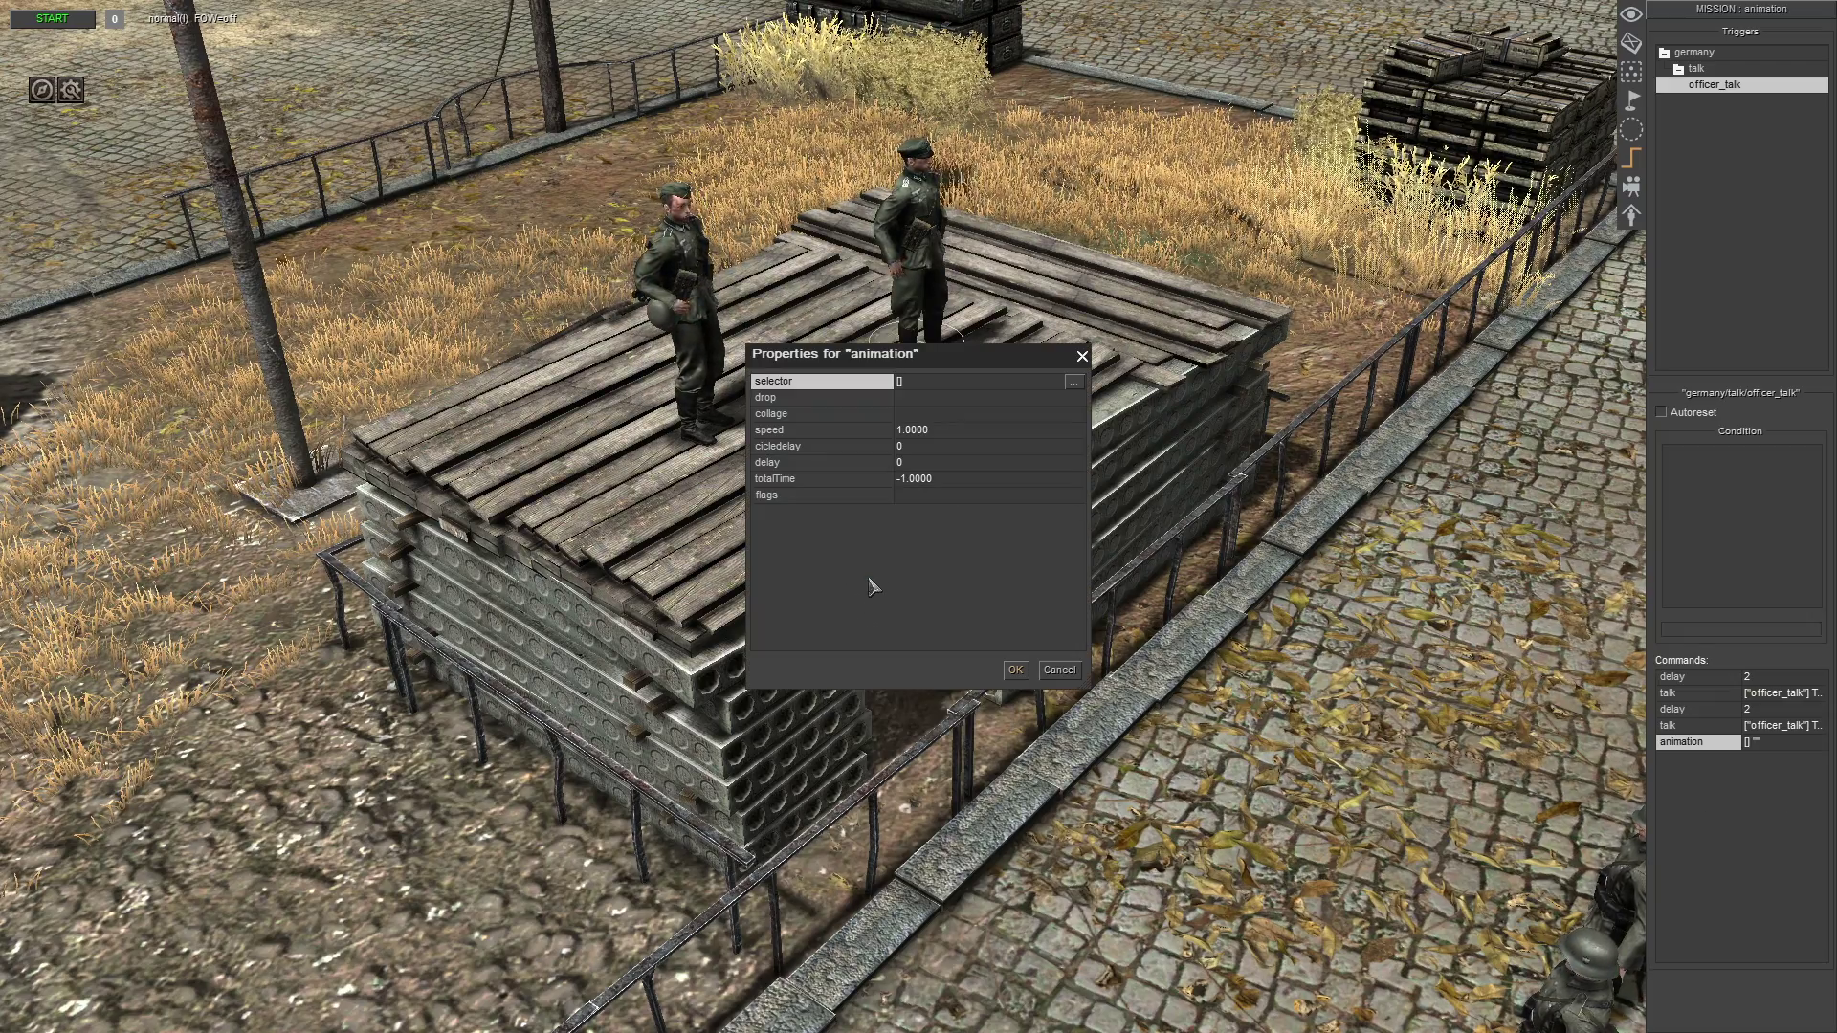
left_click(1073, 384)
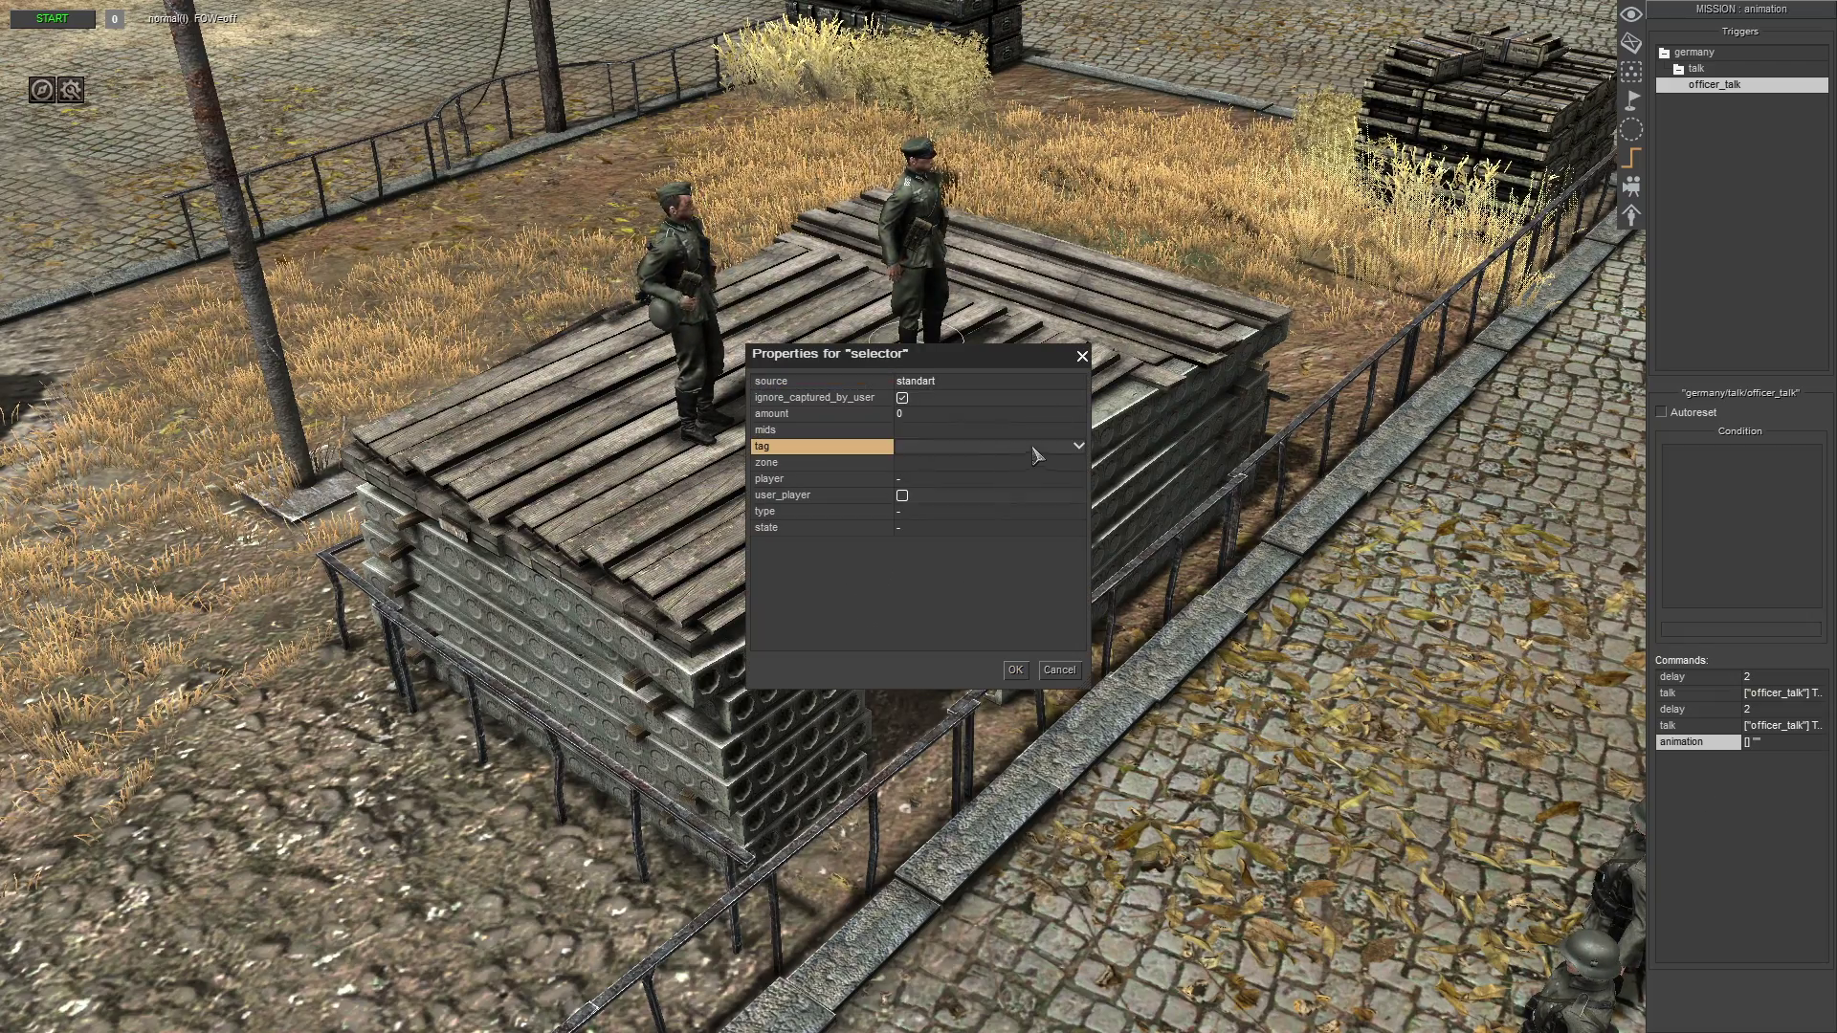
left_click(1078, 447)
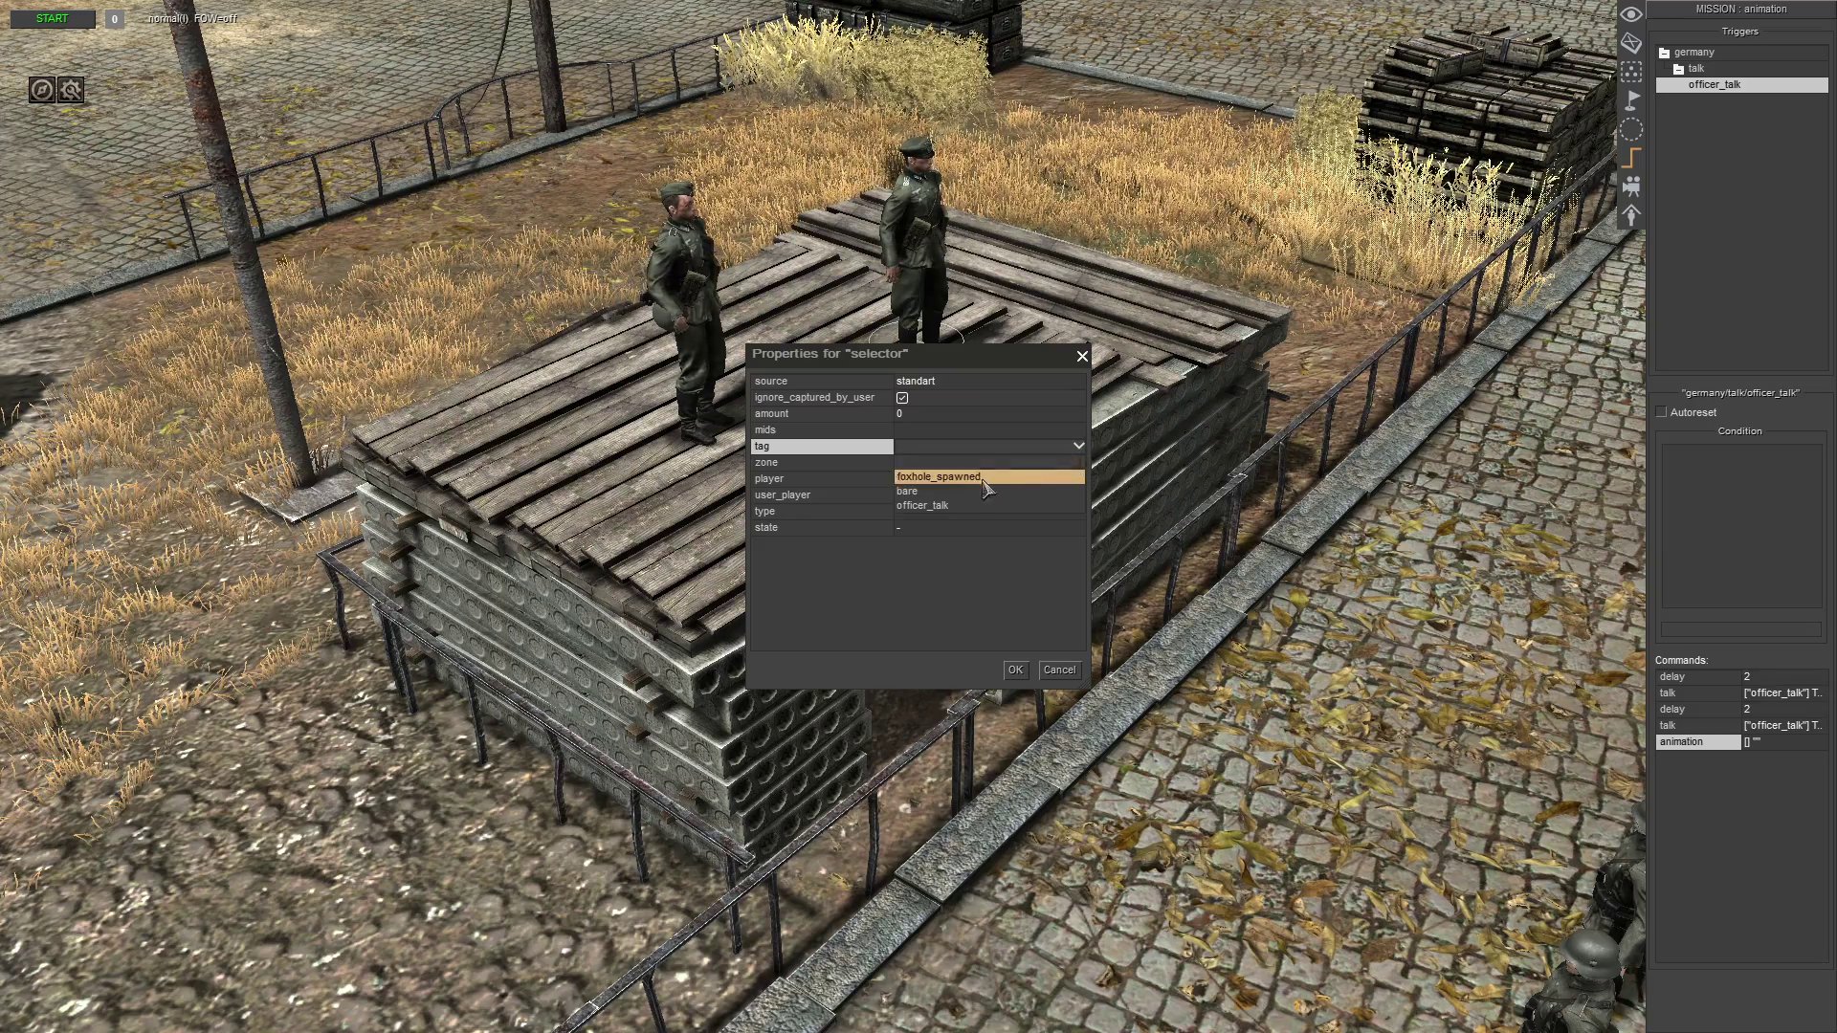
left_click(933, 507)
left_click(1015, 670)
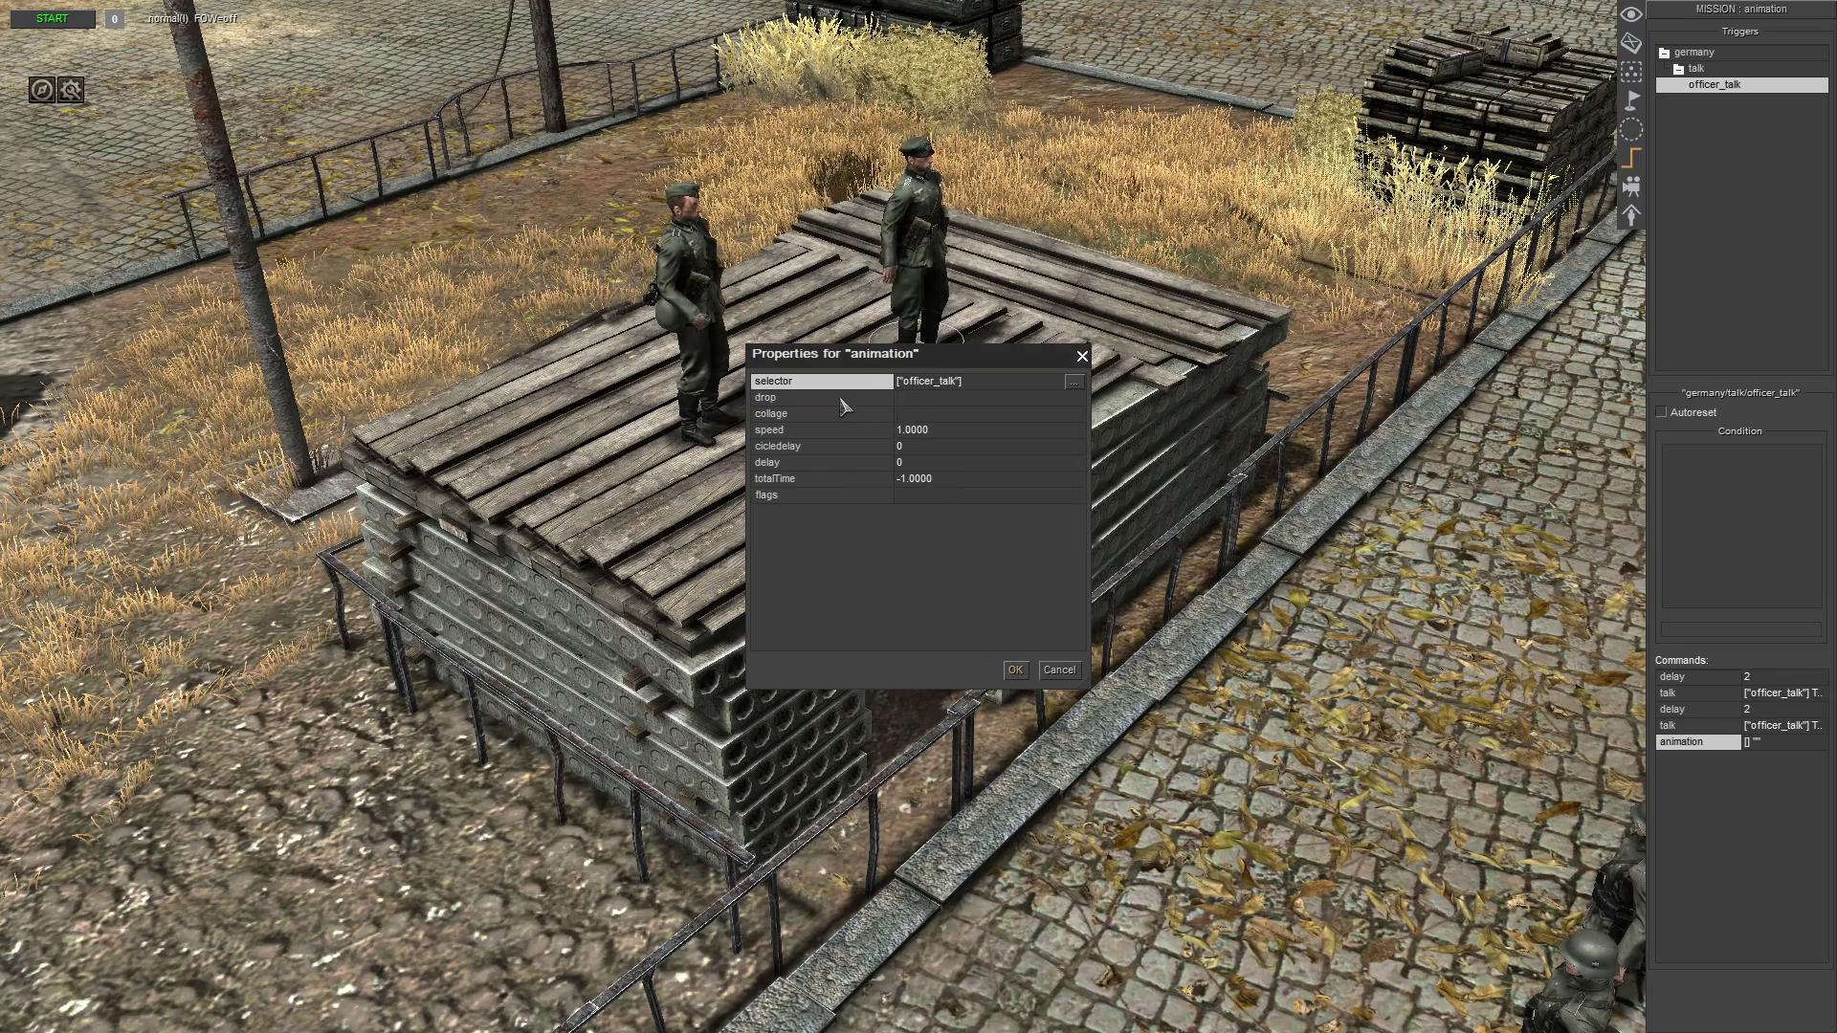
left_click(925, 399)
left_click(1081, 399)
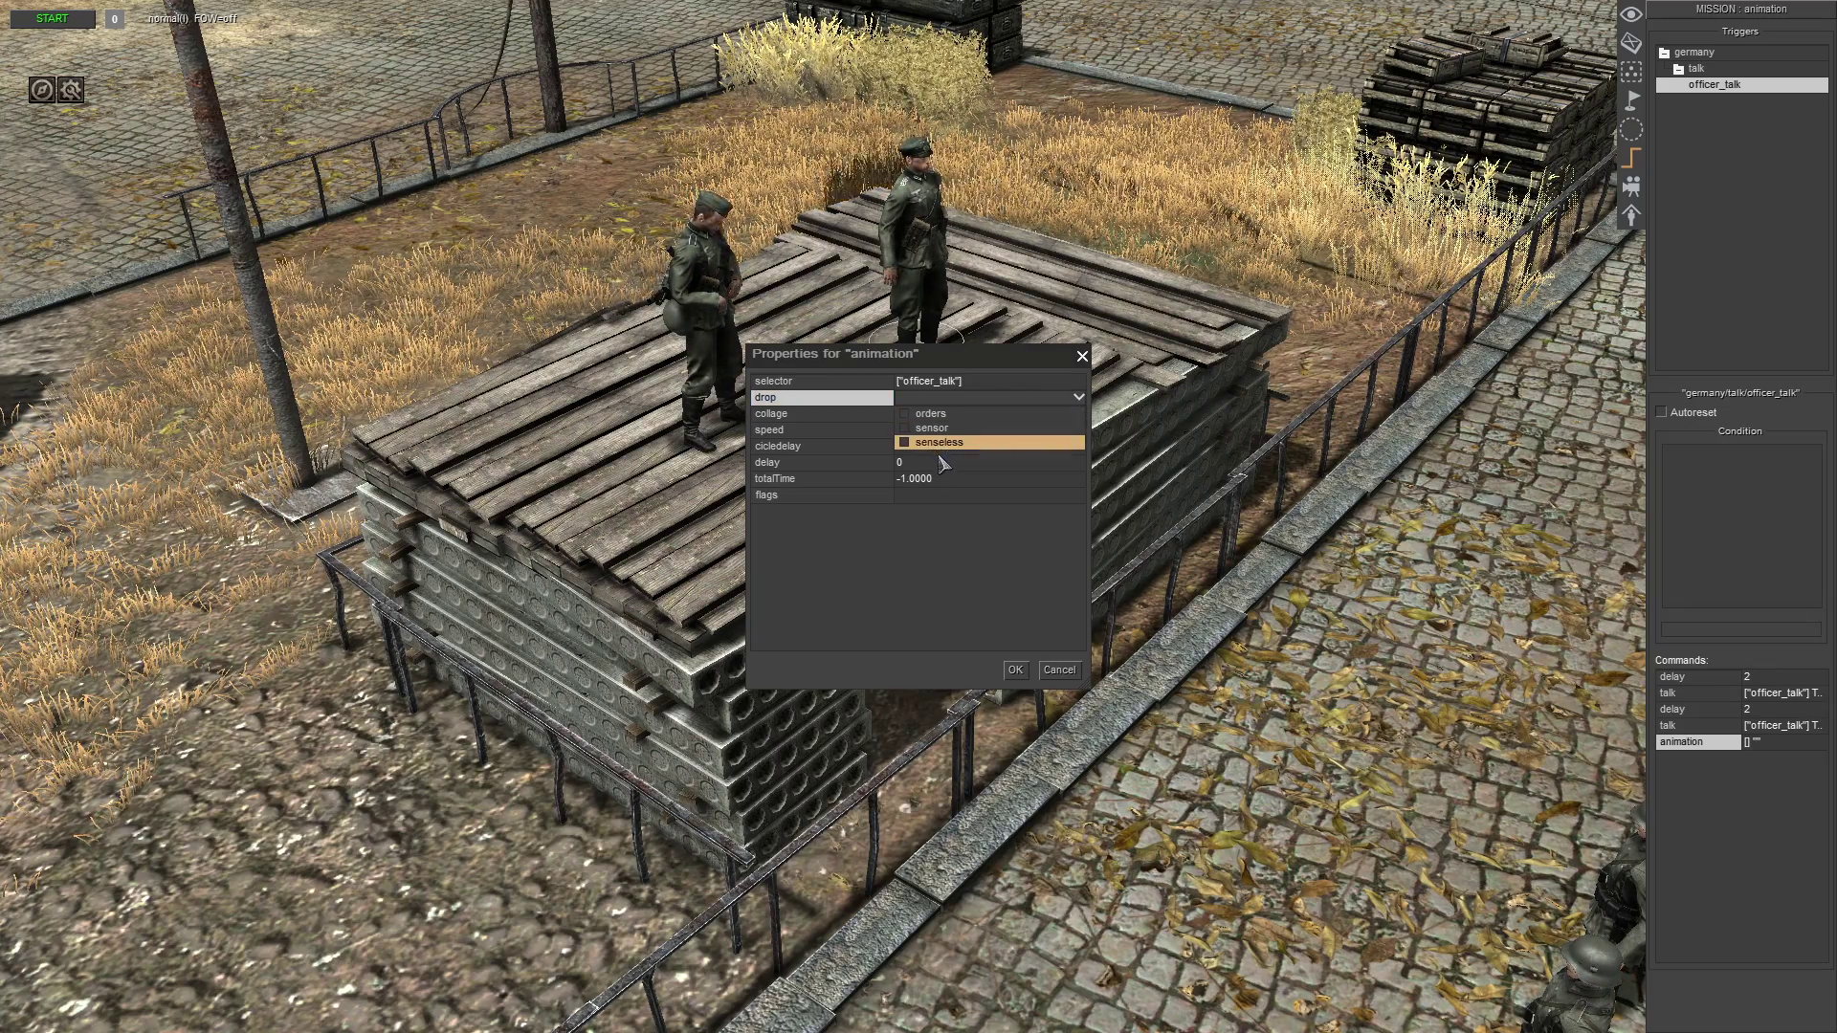
- Set the animation collage to idle\idle_stand_talk_gun_aside_1 with the loop flag and apply it
left_click(936, 401)
left_click(940, 415)
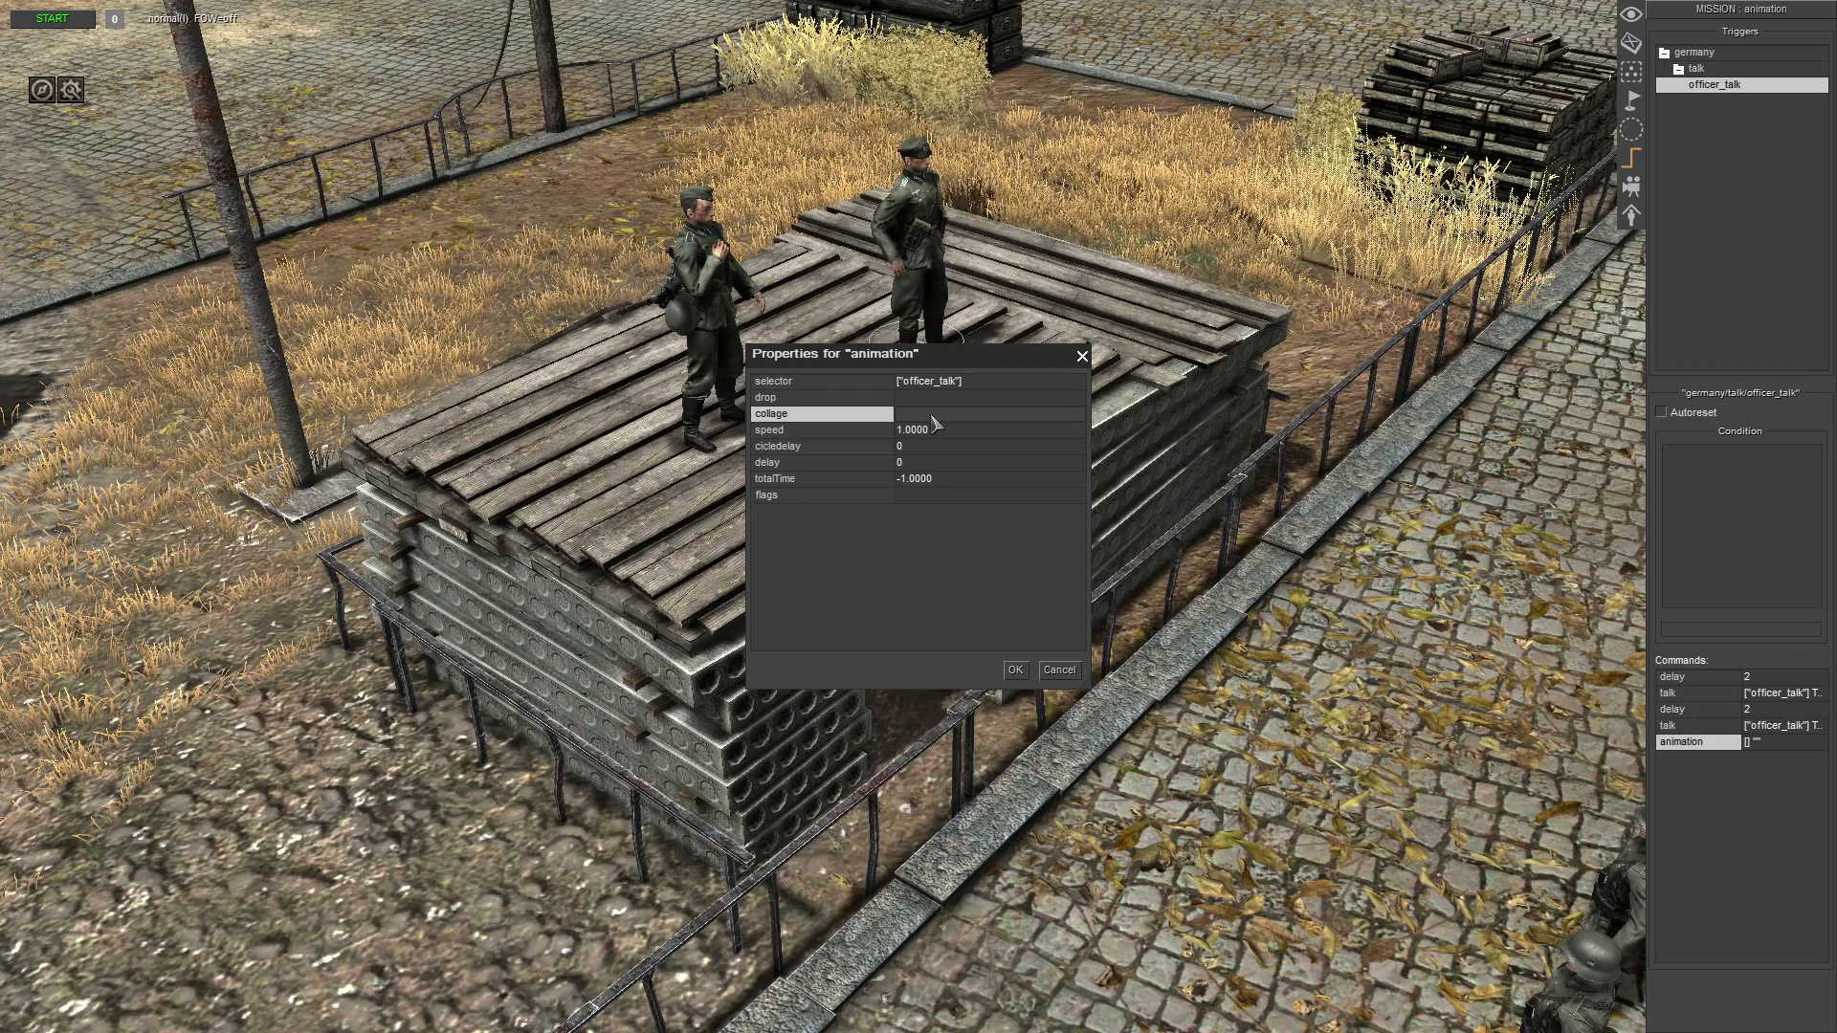
type("idle\\idle_stand_talk_gun_aside_1")
type("_")
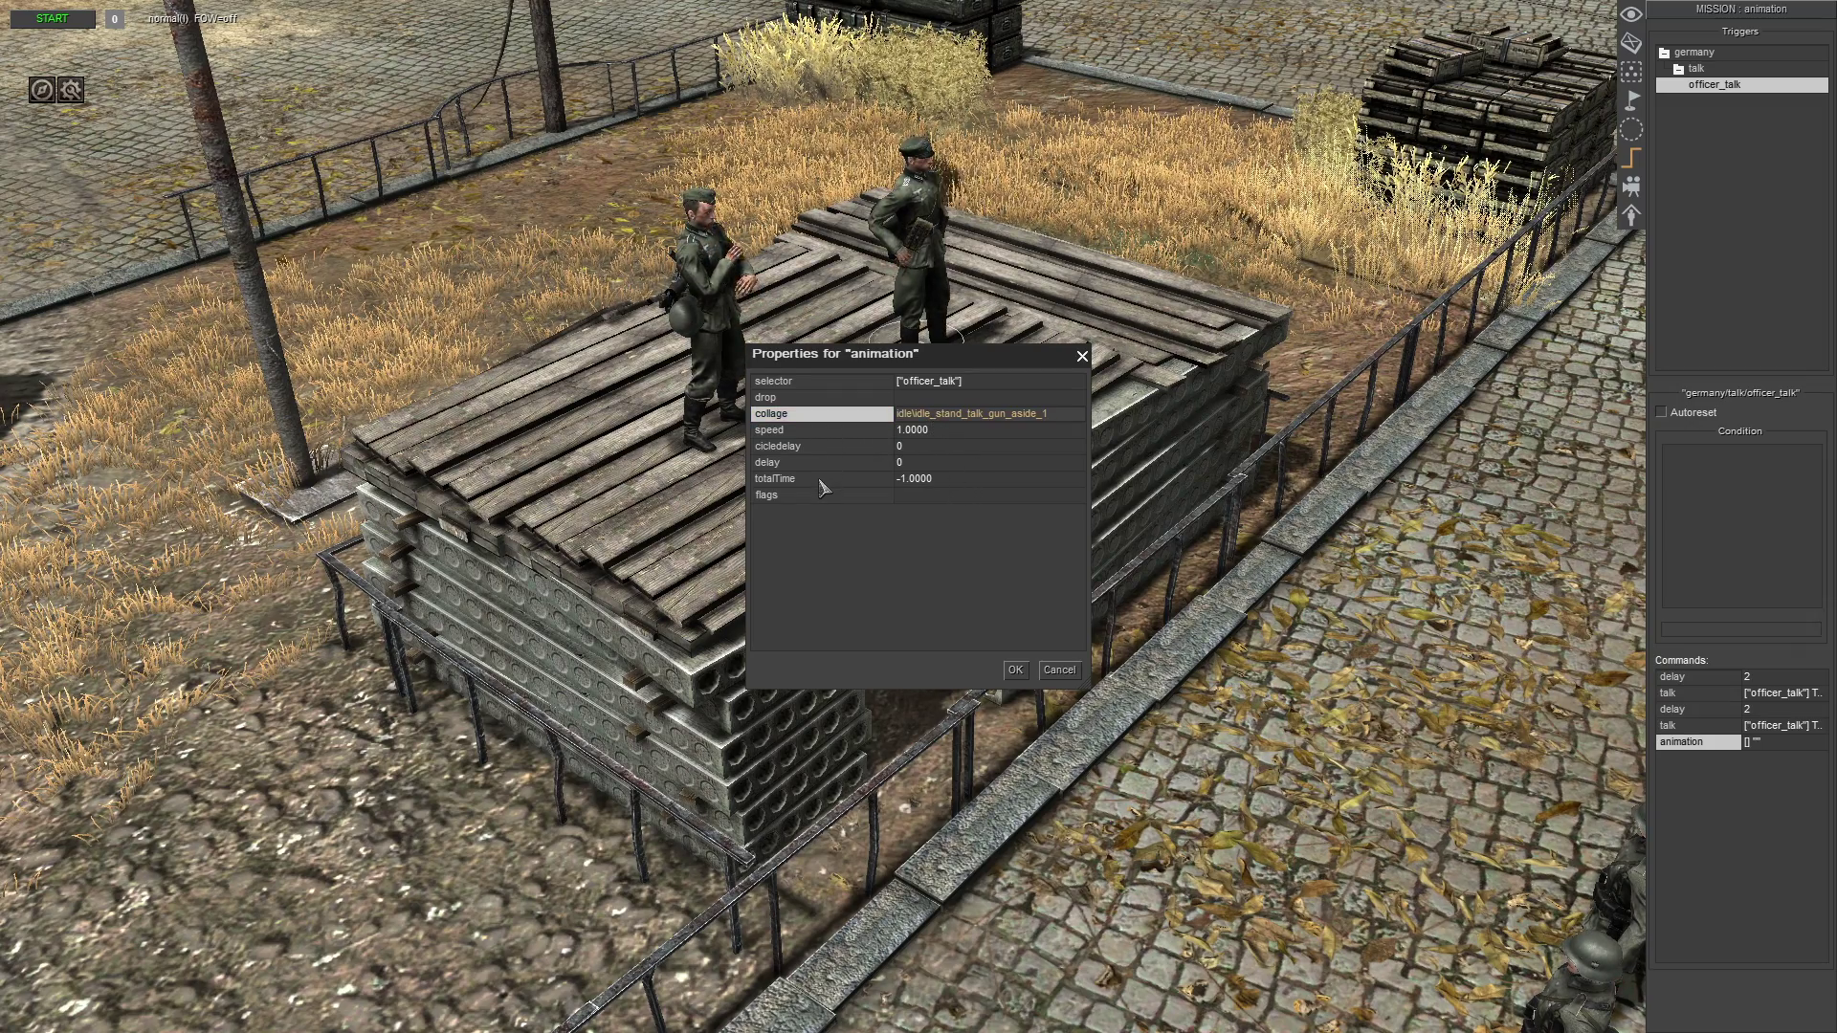
left_click(767, 497)
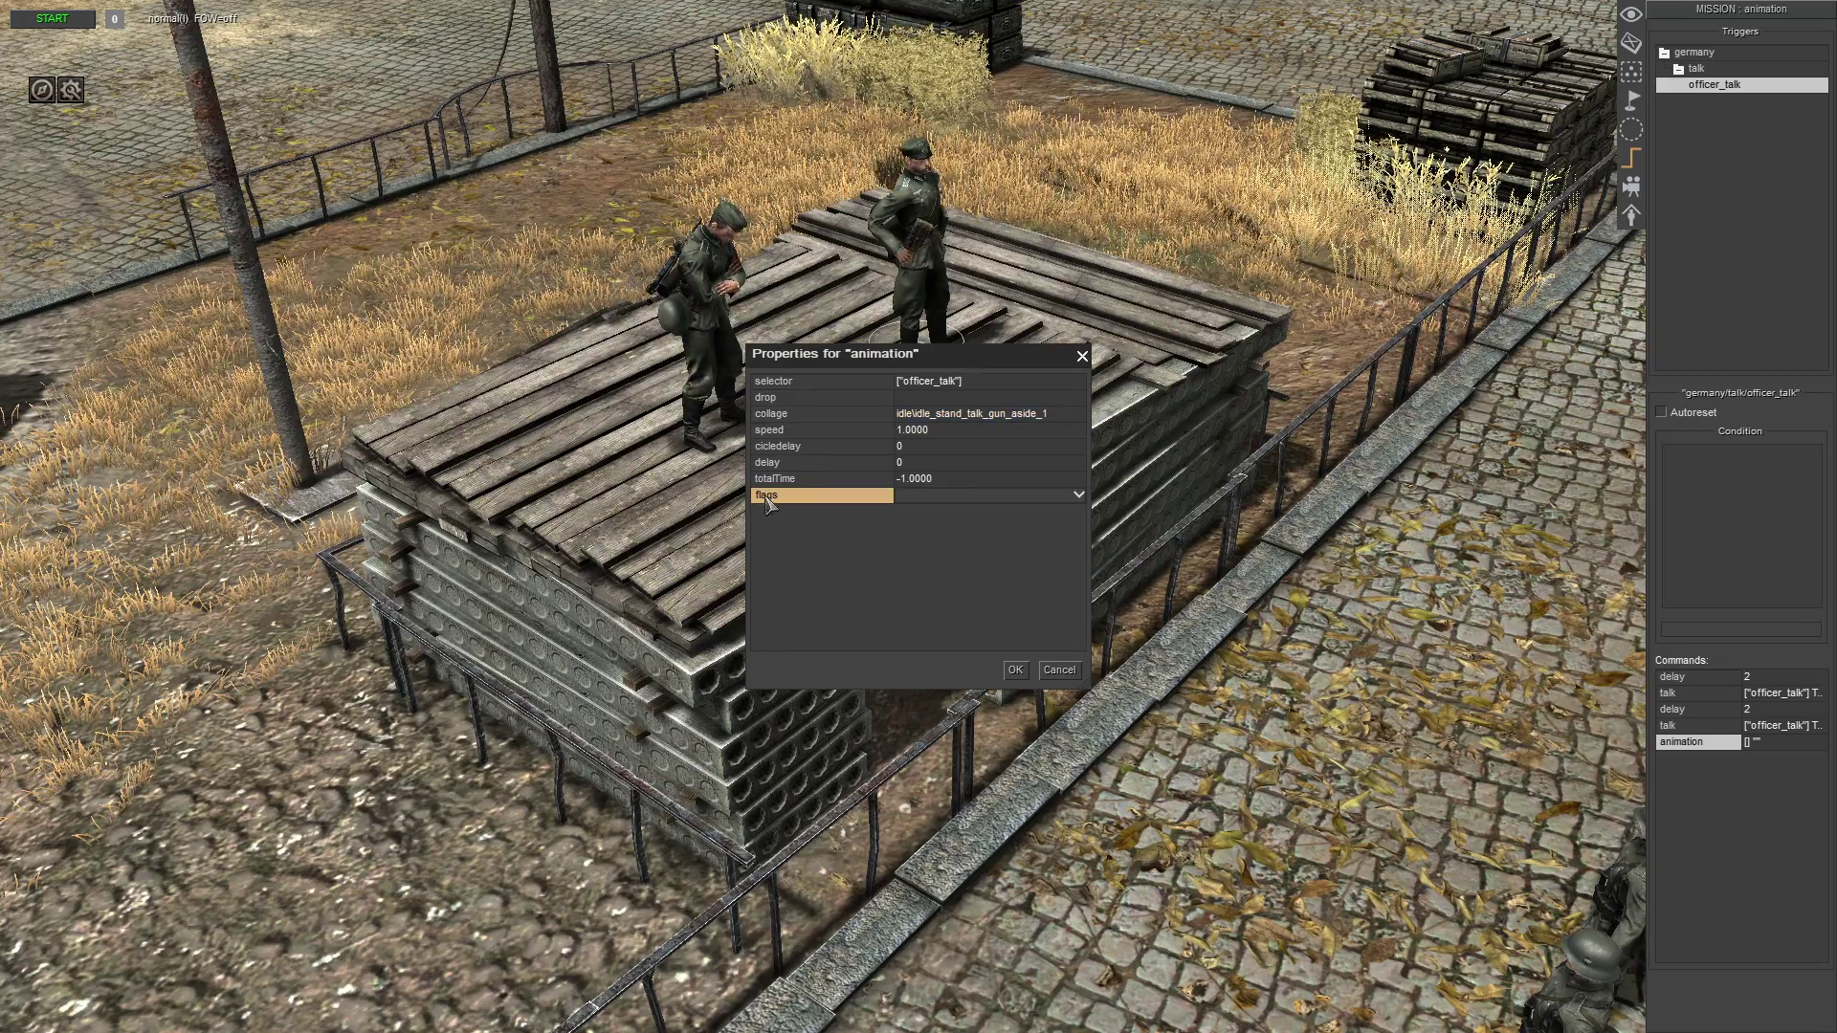
left_click(1078, 496)
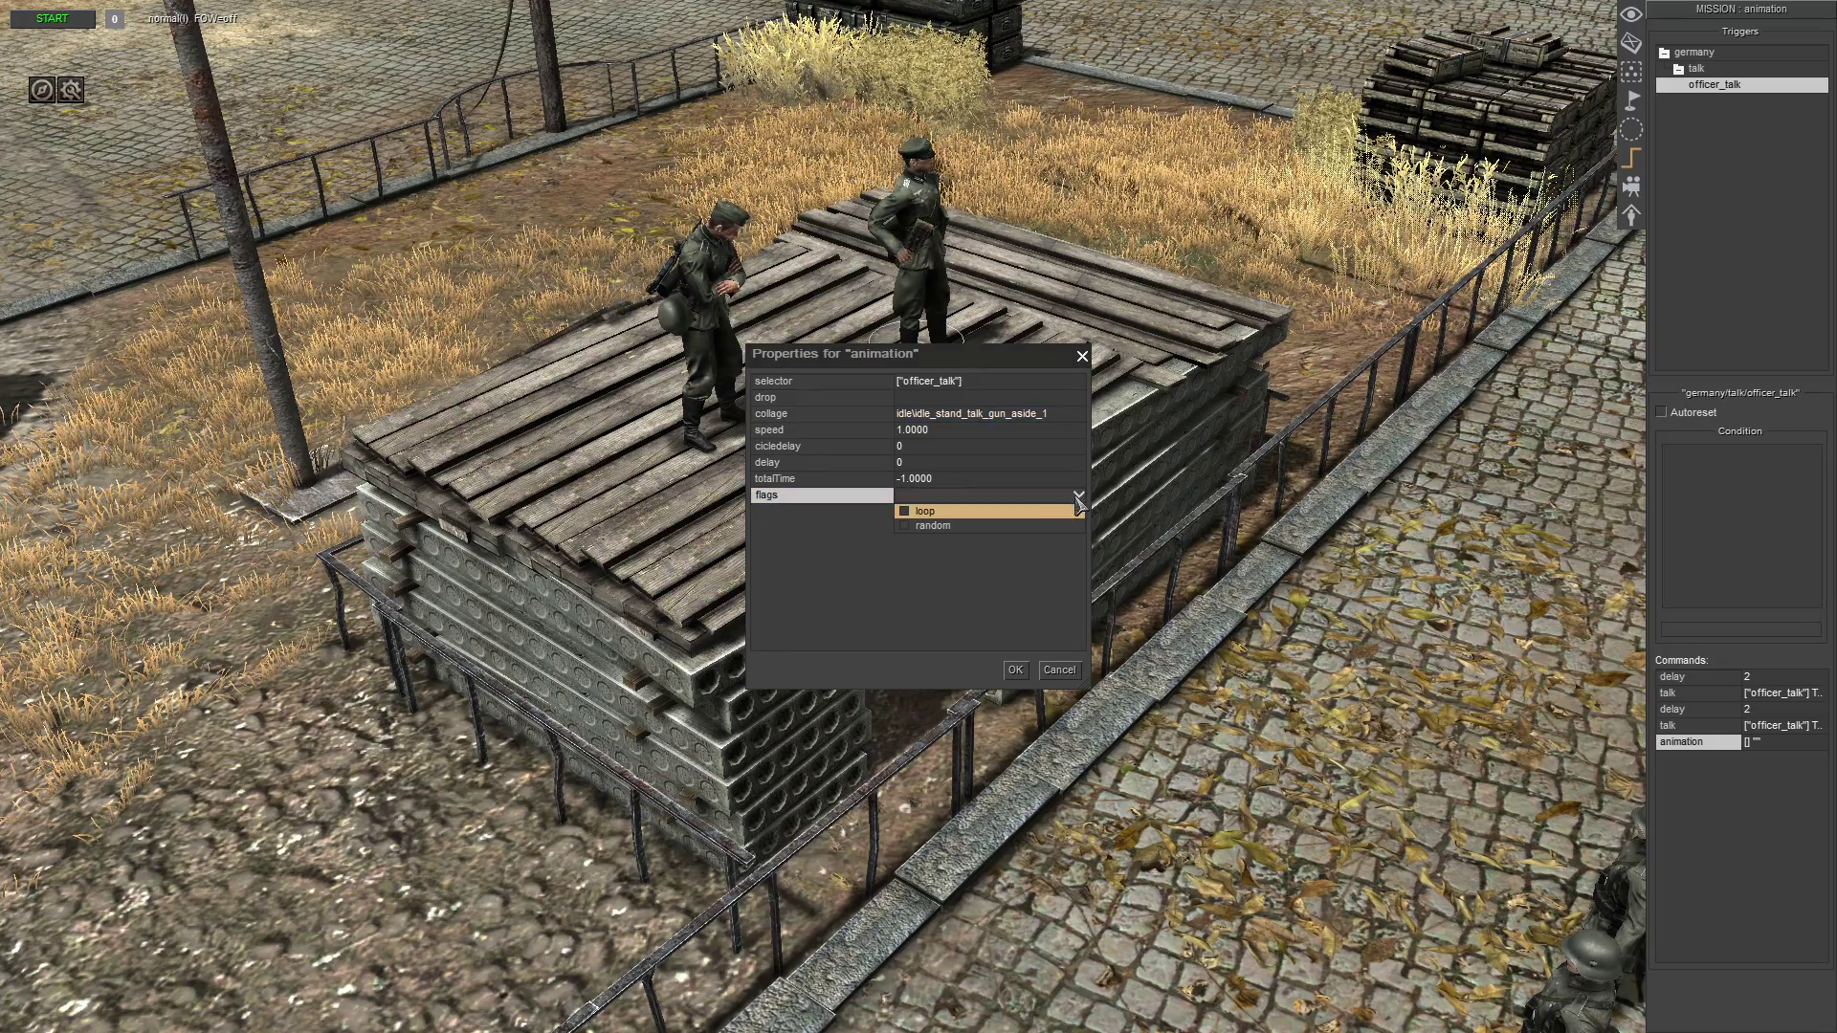
left_click(905, 512)
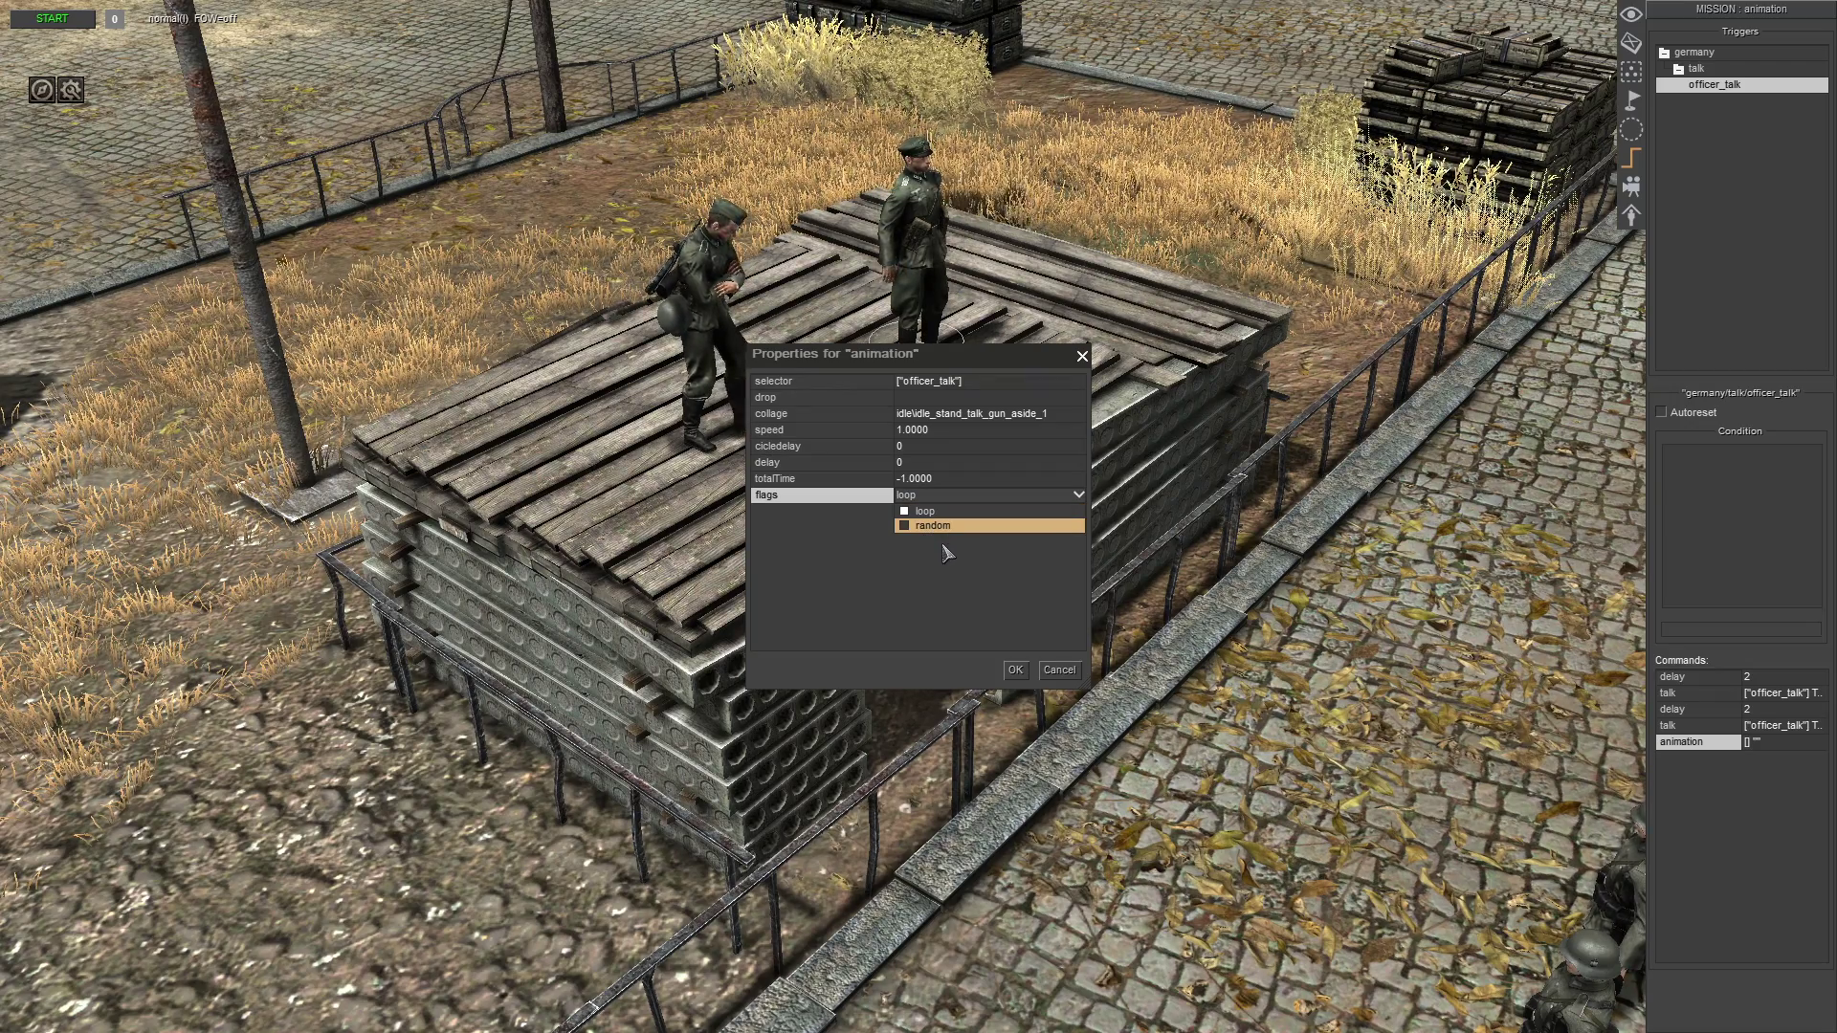
left_click(978, 606)
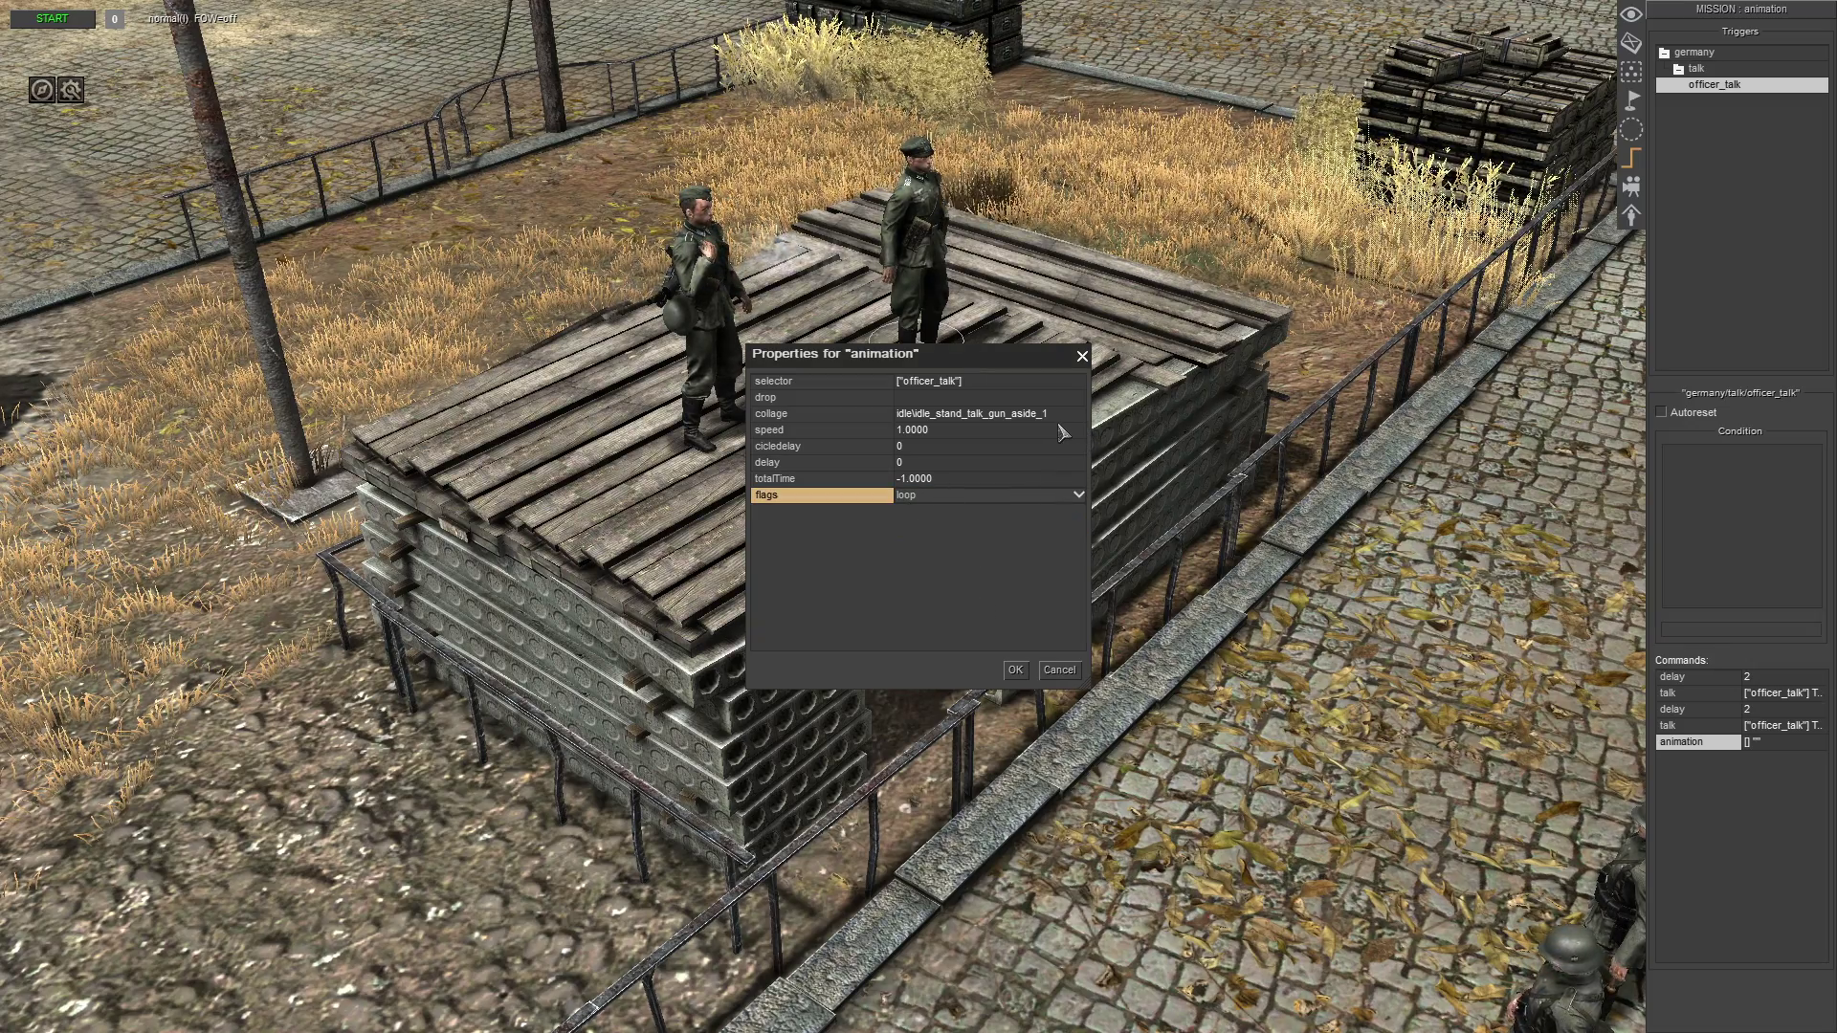
left_click(1017, 672)
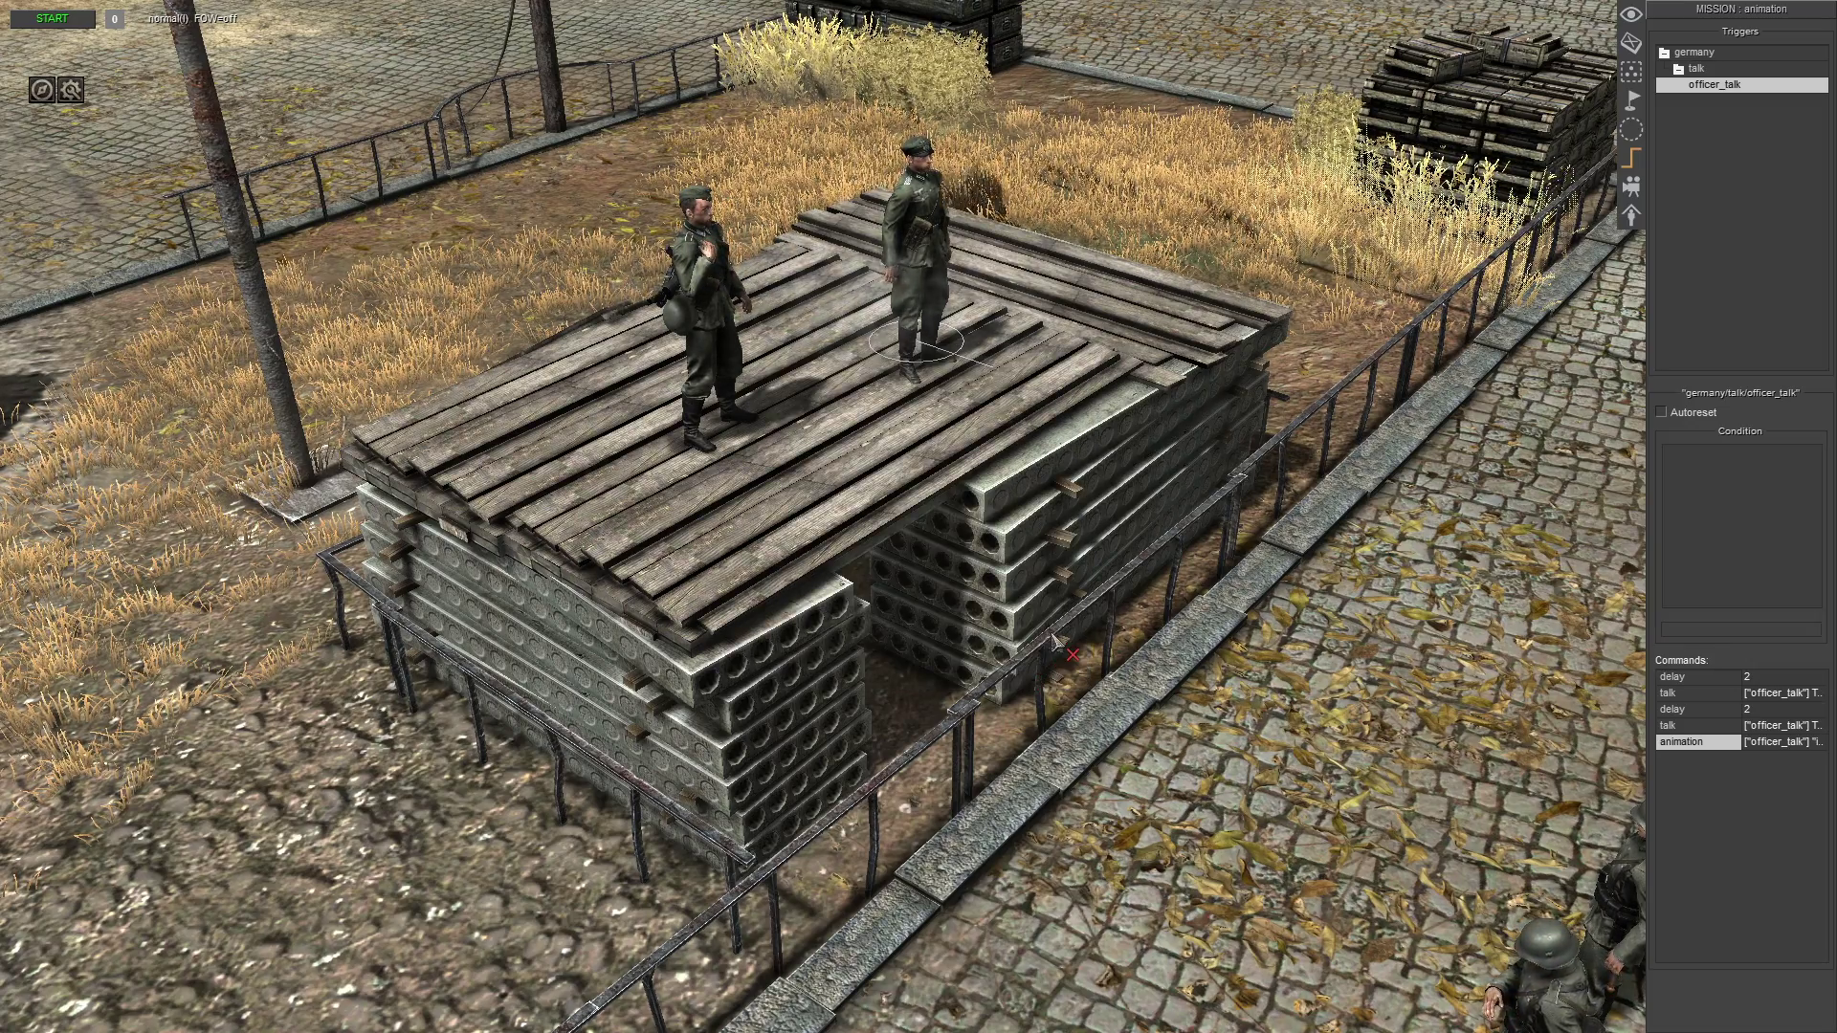
- Deselect the officer in the entity list and hide the editor interface with F1
left_click(1632, 43)
left_click(1235, 235)
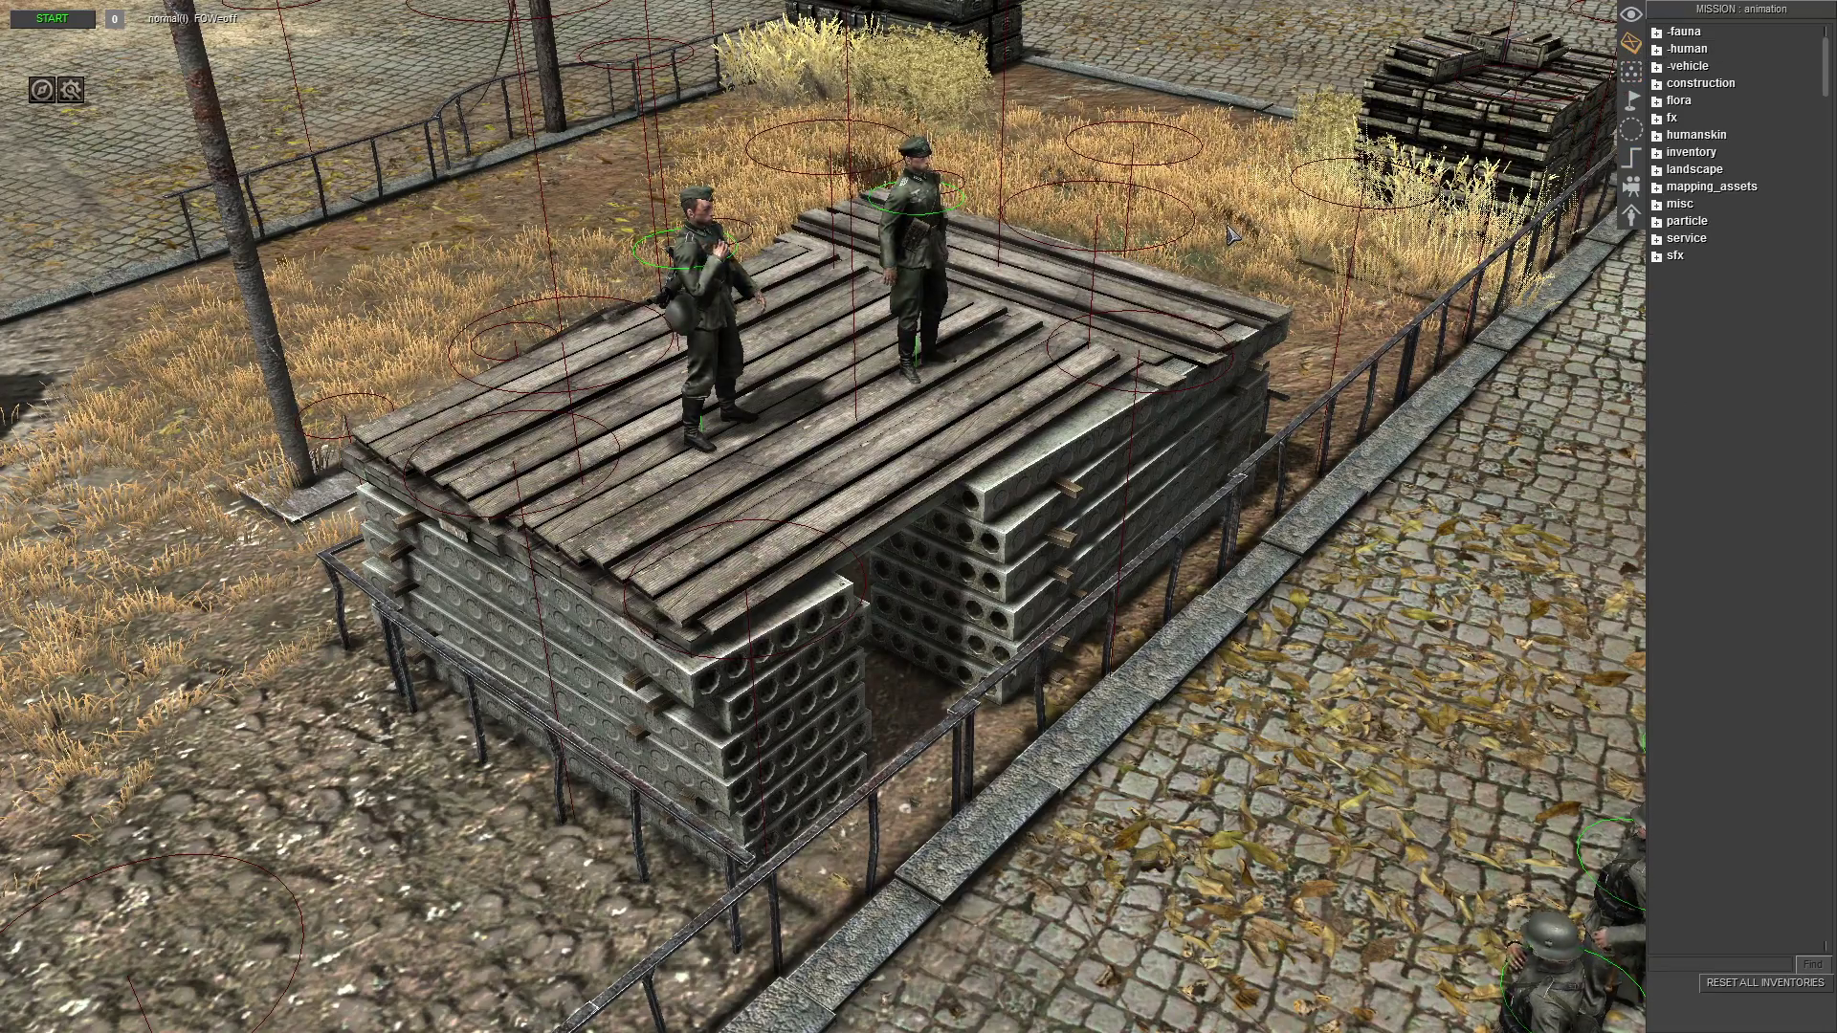
key("F1")
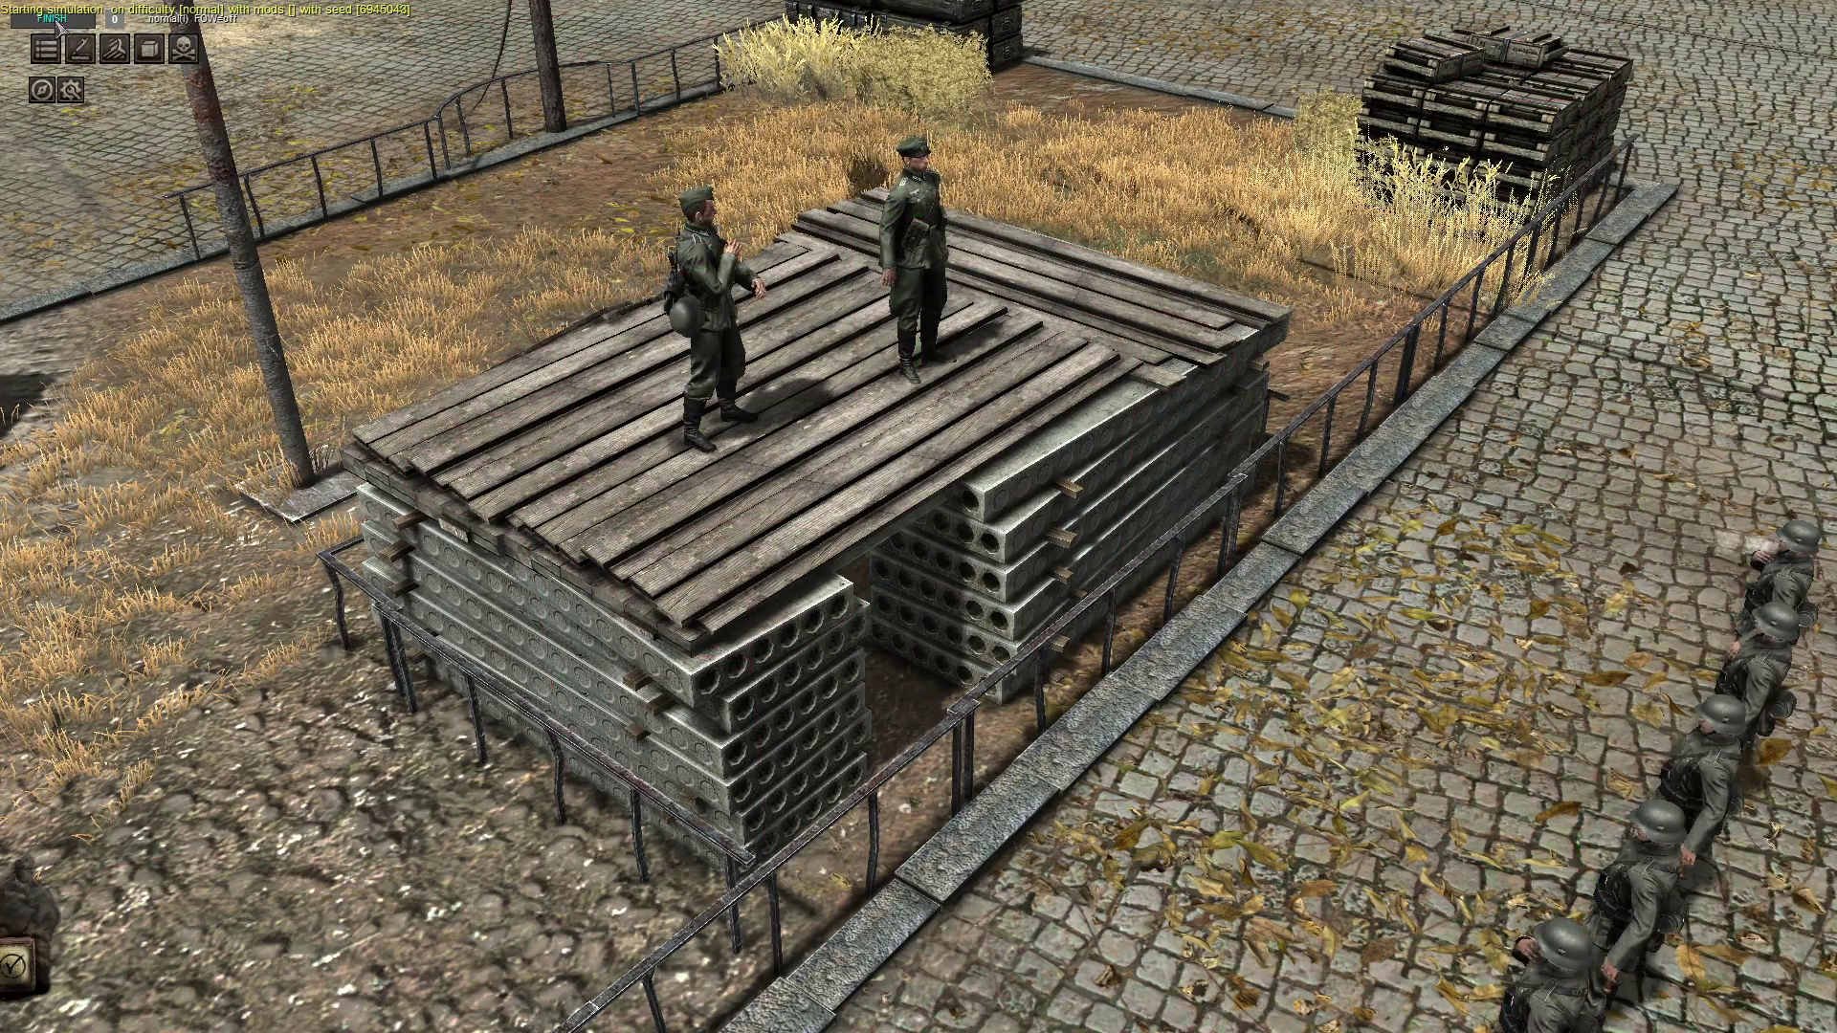
- Start the mission simulation and watch the officers on the platform
left_click(57, 20)
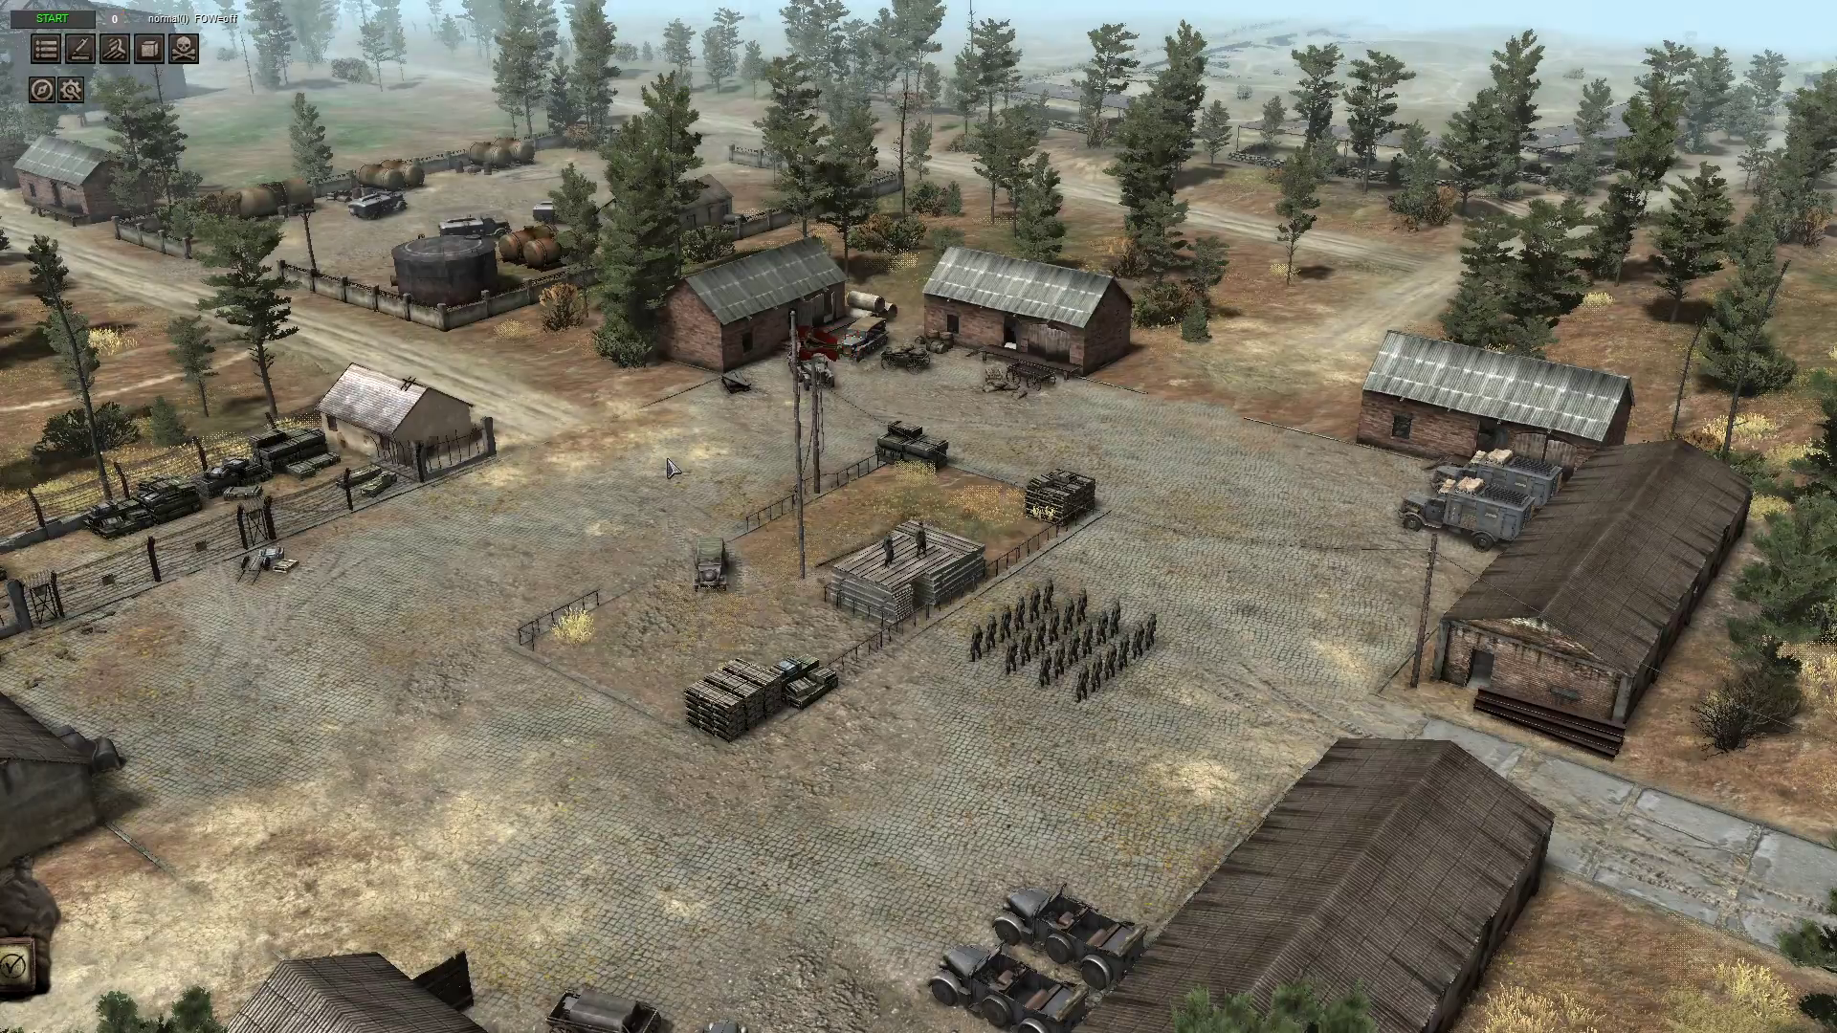
scroll(944, 603, "up", 10)
scroll(944, 603, "down", 4)
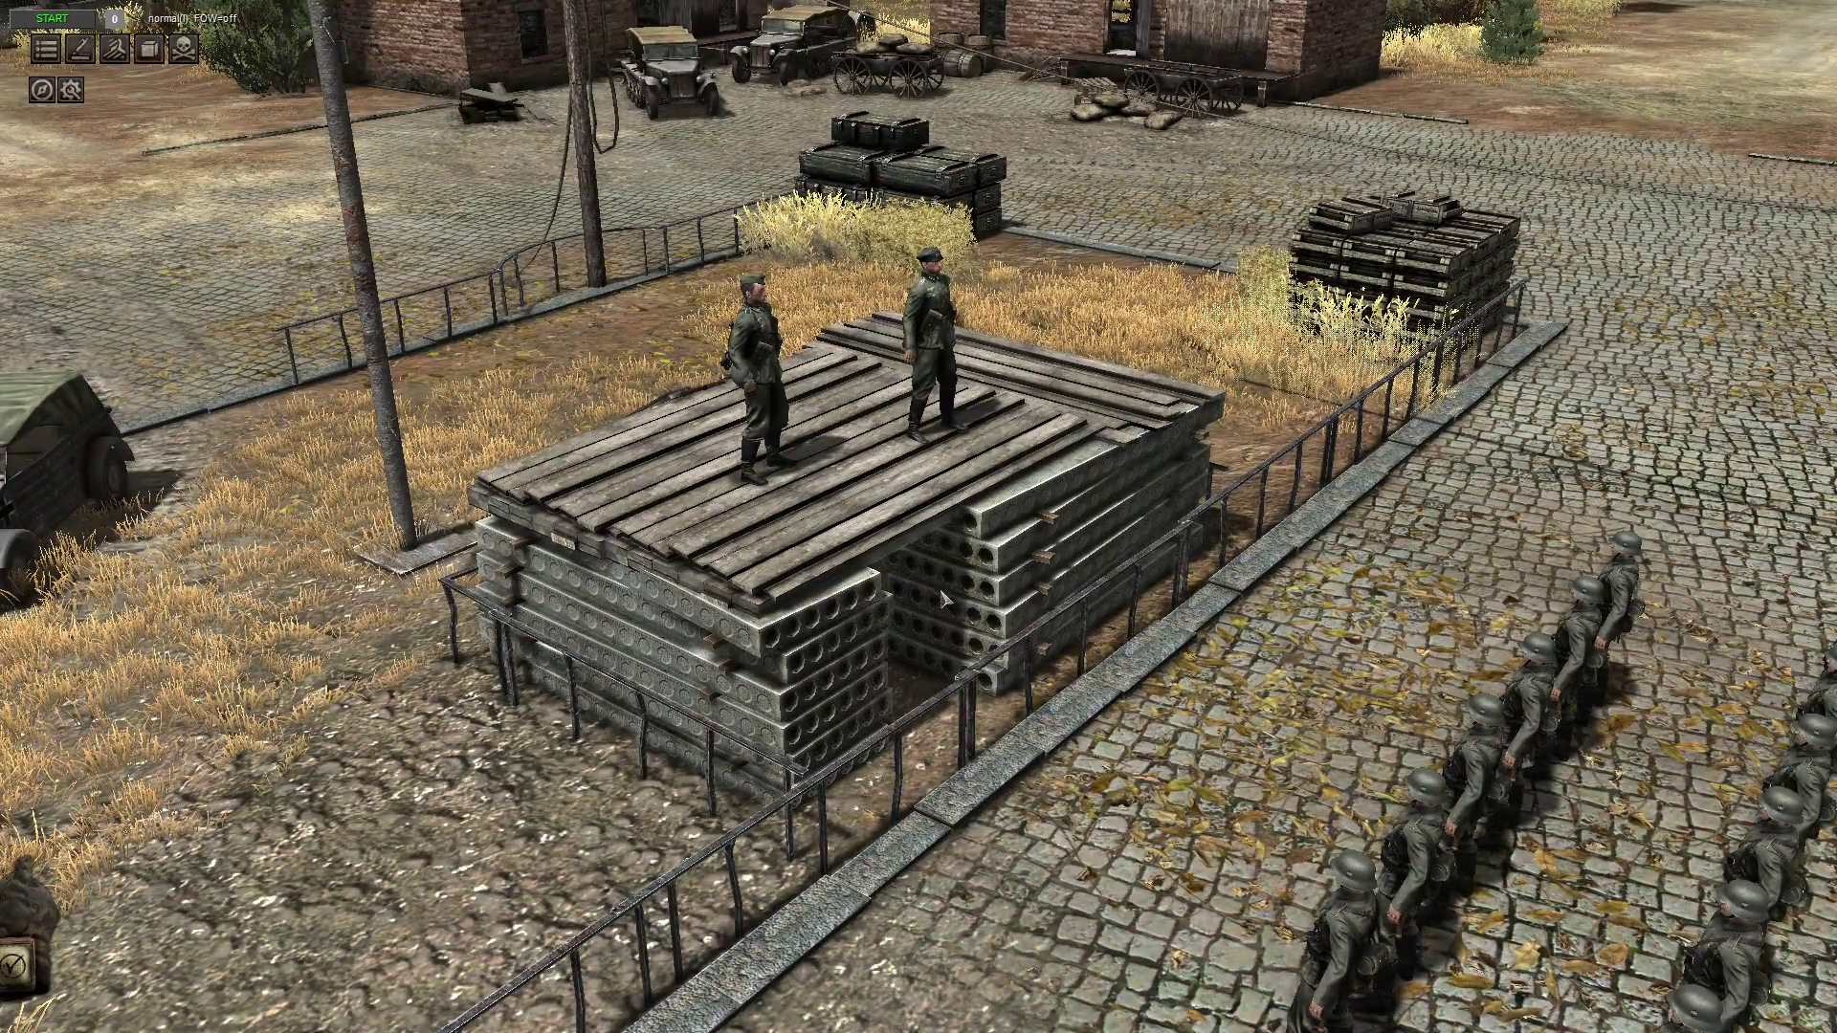
- Return to the editor and open the germany > talk > officer_talk trigger's commands
key("F2")
left_click(1635, 158)
left_click(1665, 55)
left_click(1679, 70)
left_click(1697, 86)
- Move the animation command up to run second, right after the first delay of 2
left_click(1685, 748)
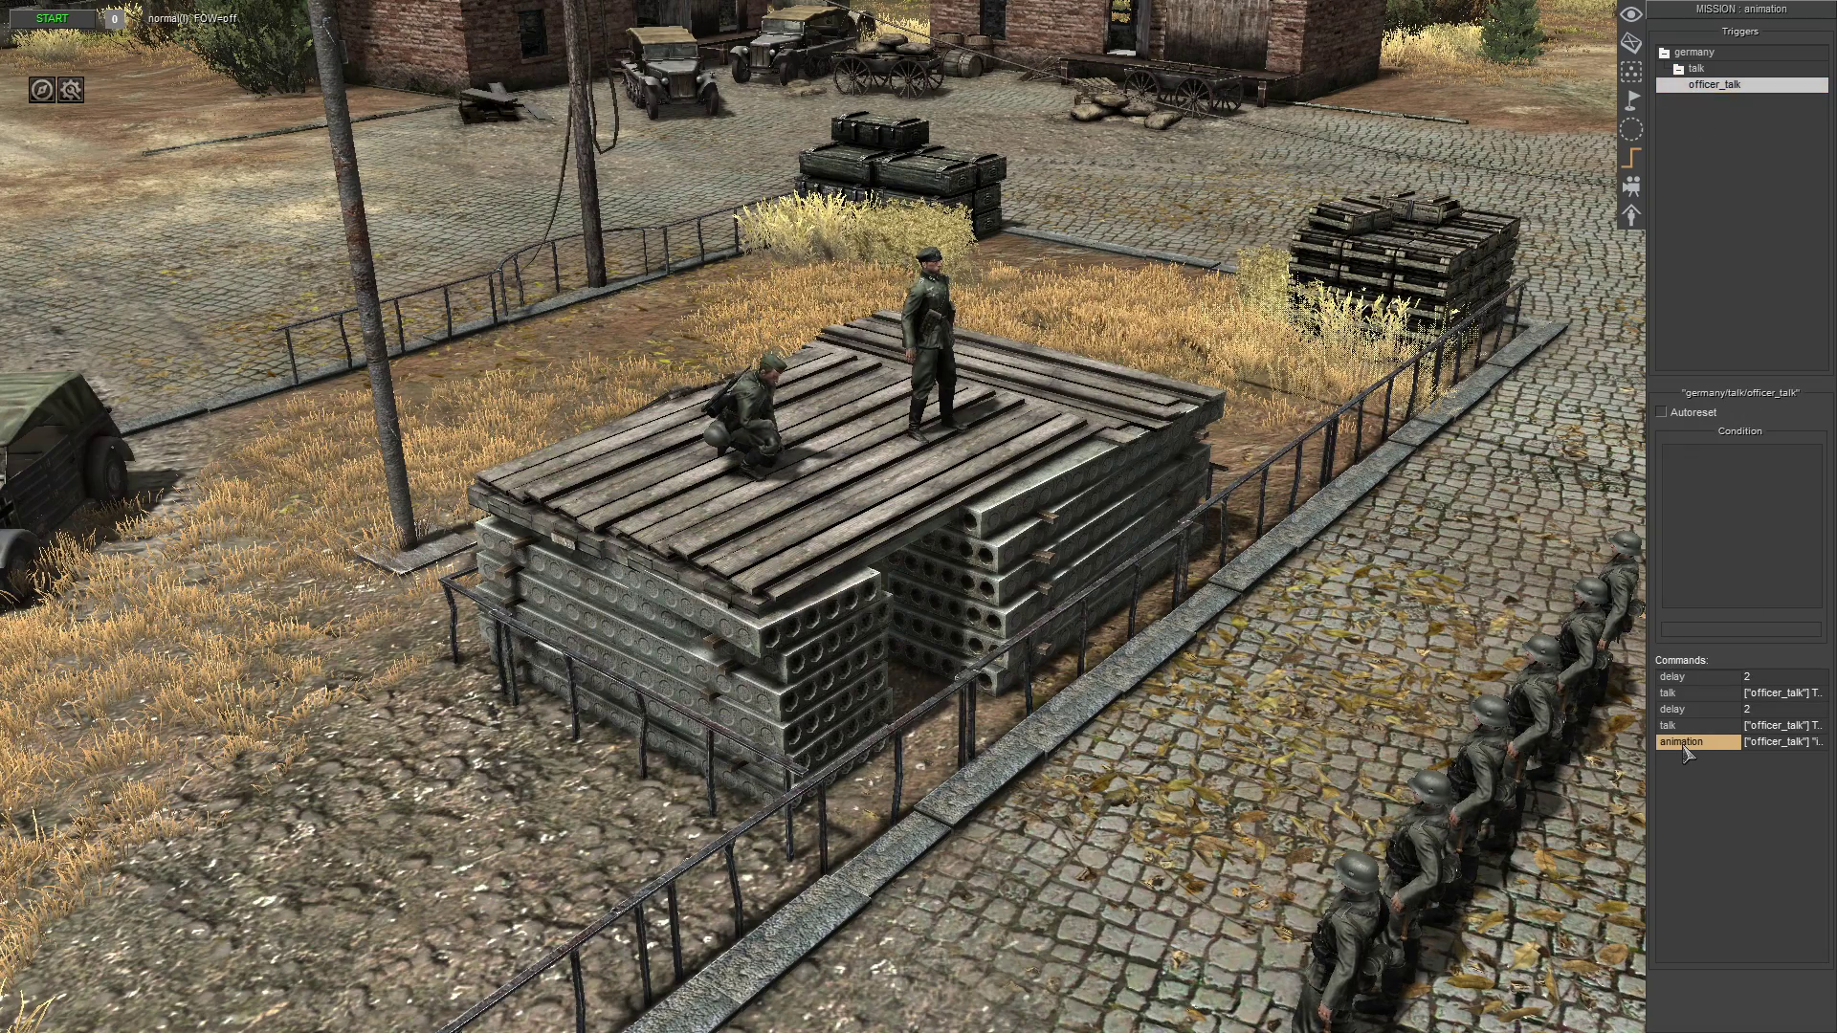
key("ctrl+Up")
key("ctrl+Up")
key("ctrl+Up")
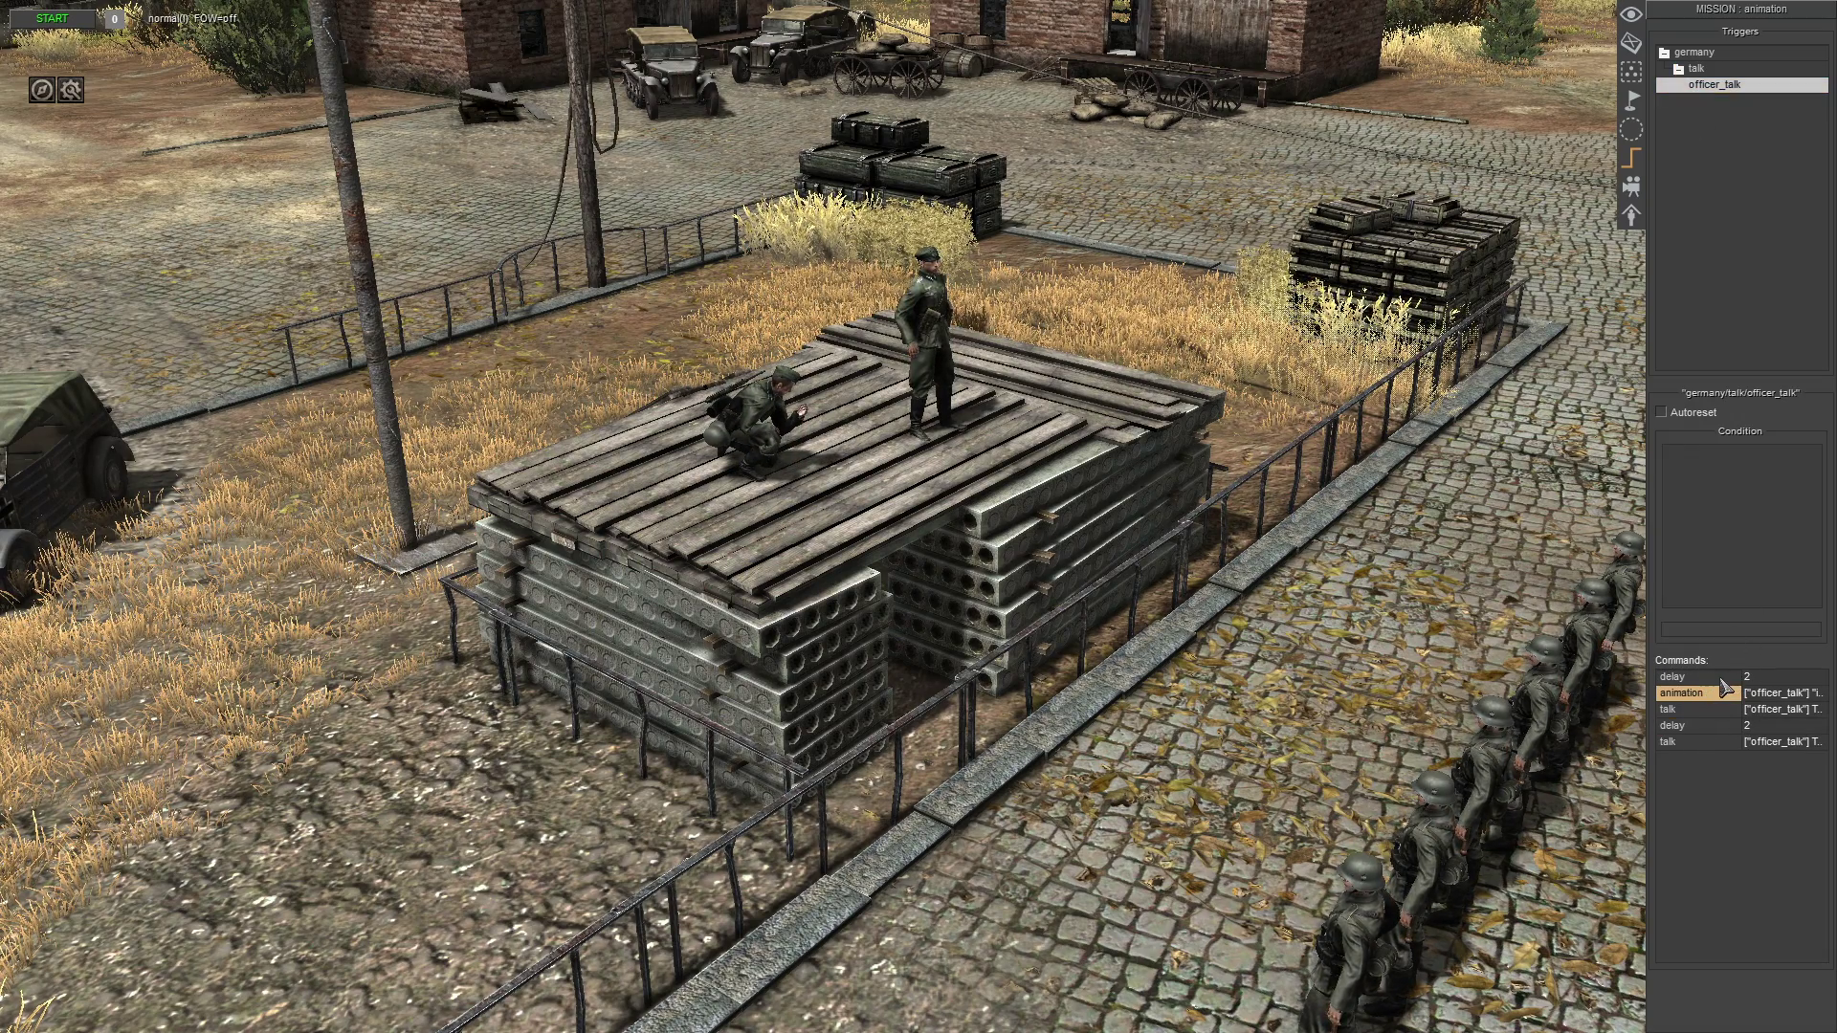
left_click(1707, 678)
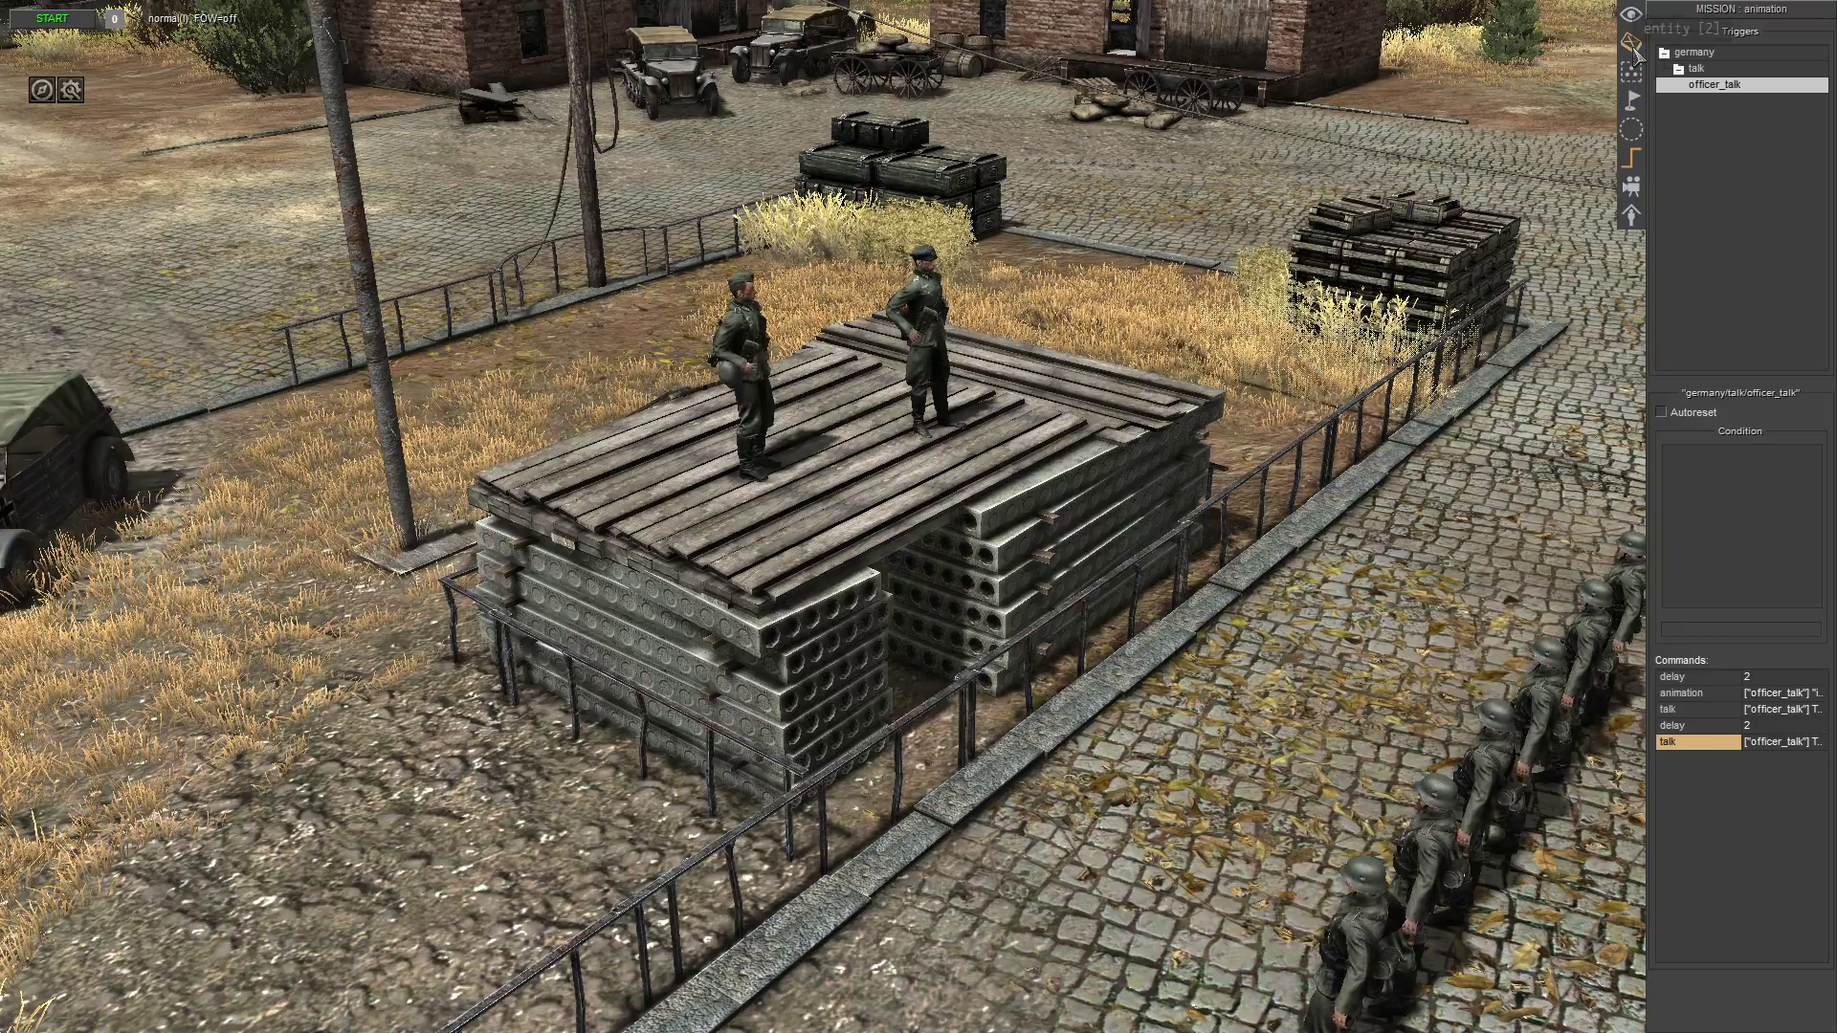
- Switch back to the entity tree and orbit the camera around the officers' platform
left_click(1632, 42)
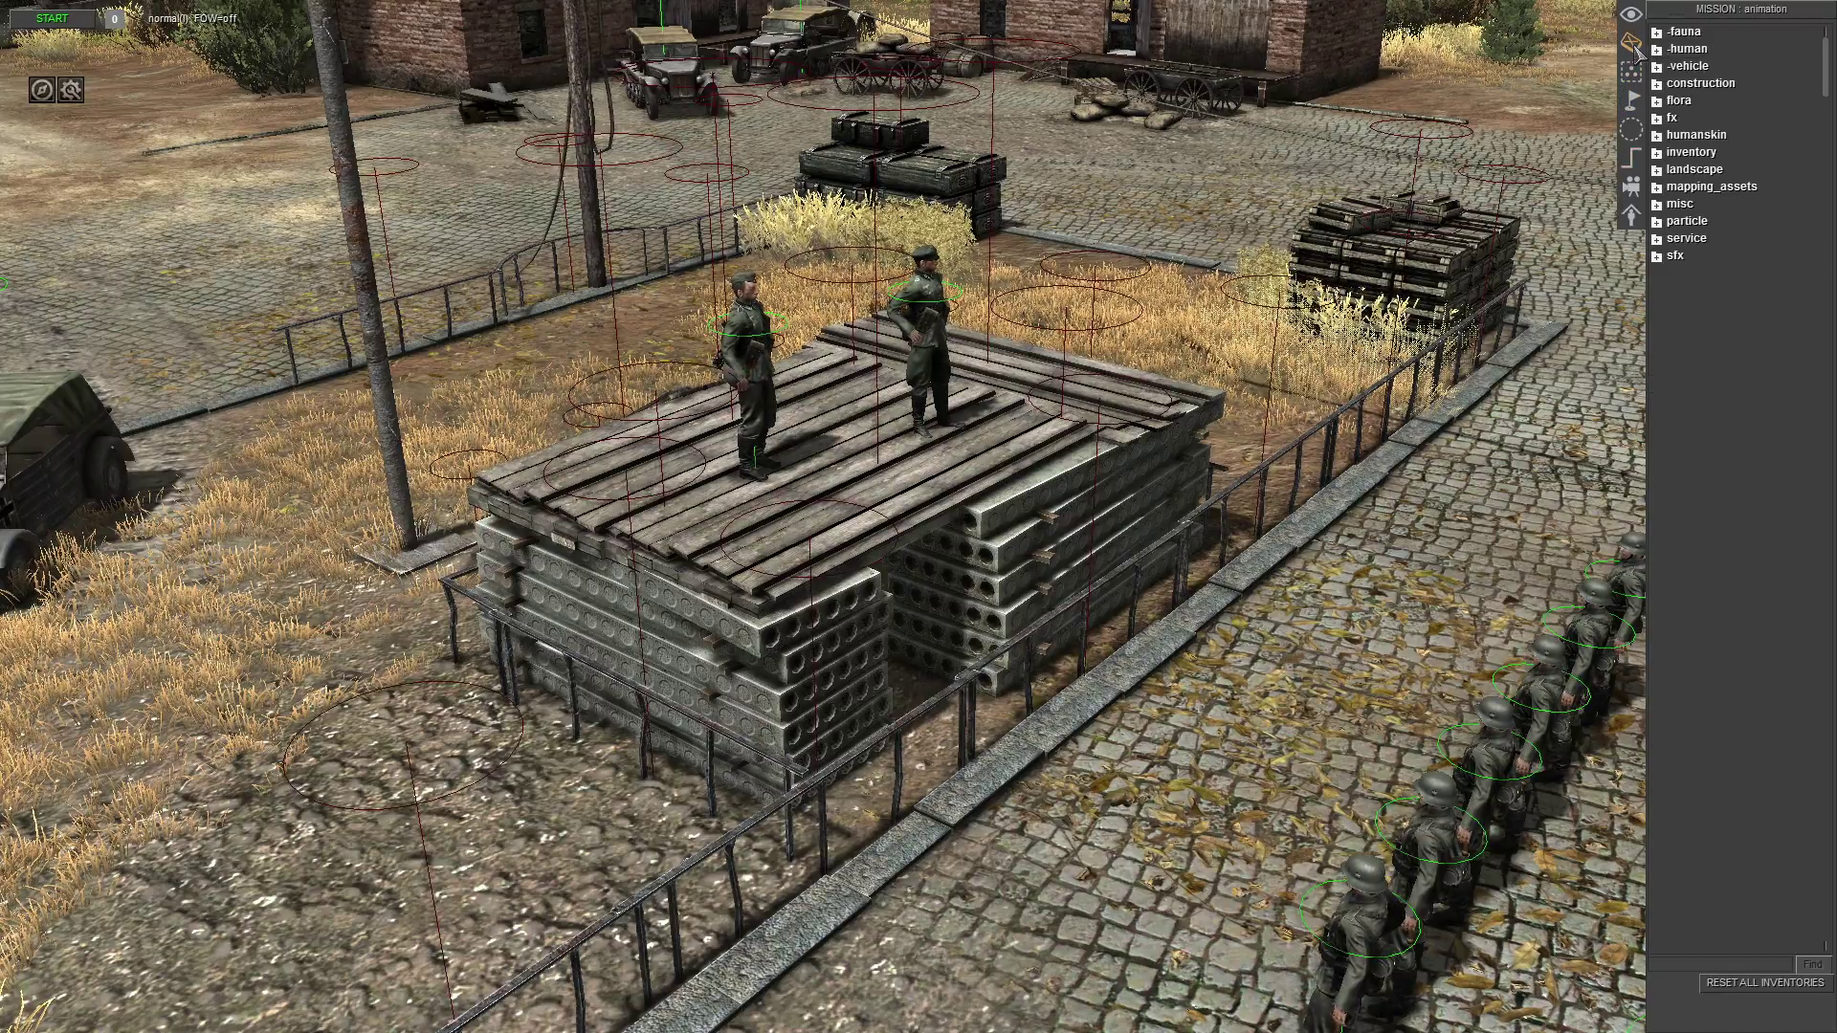
mouse_move(940, 3)
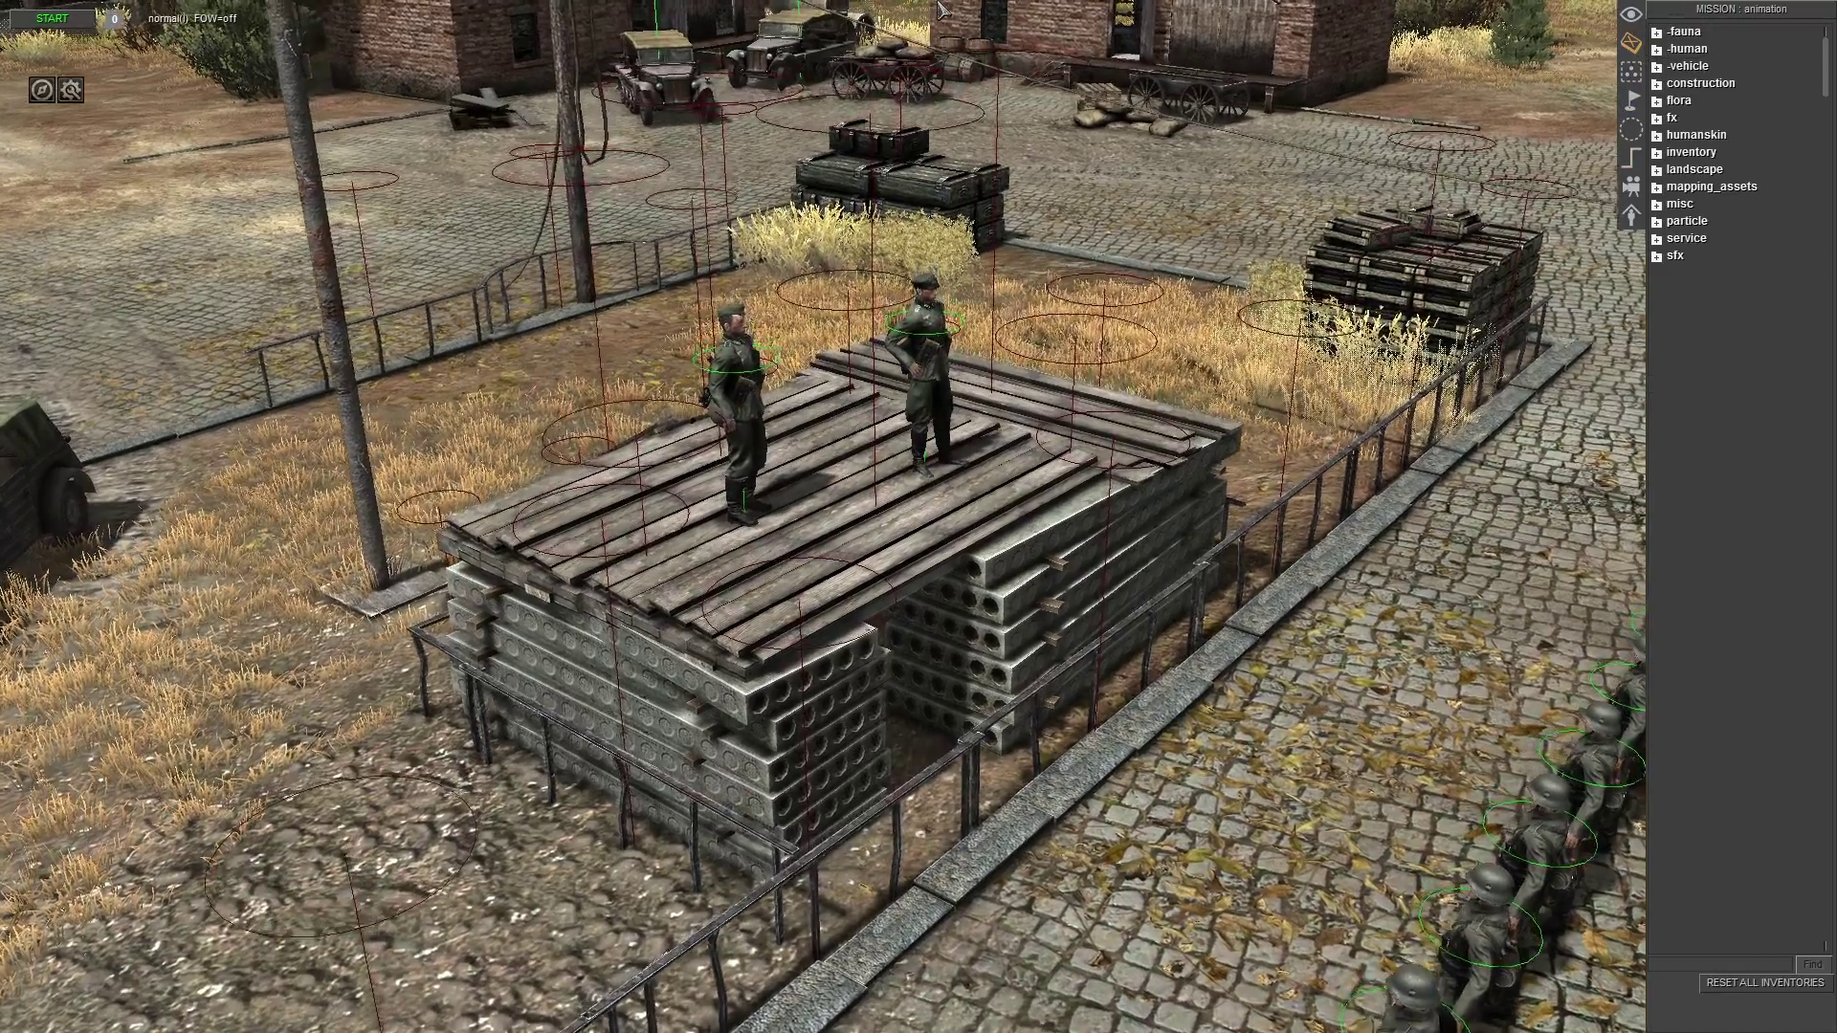
scroll(942, 10, "up", 1)
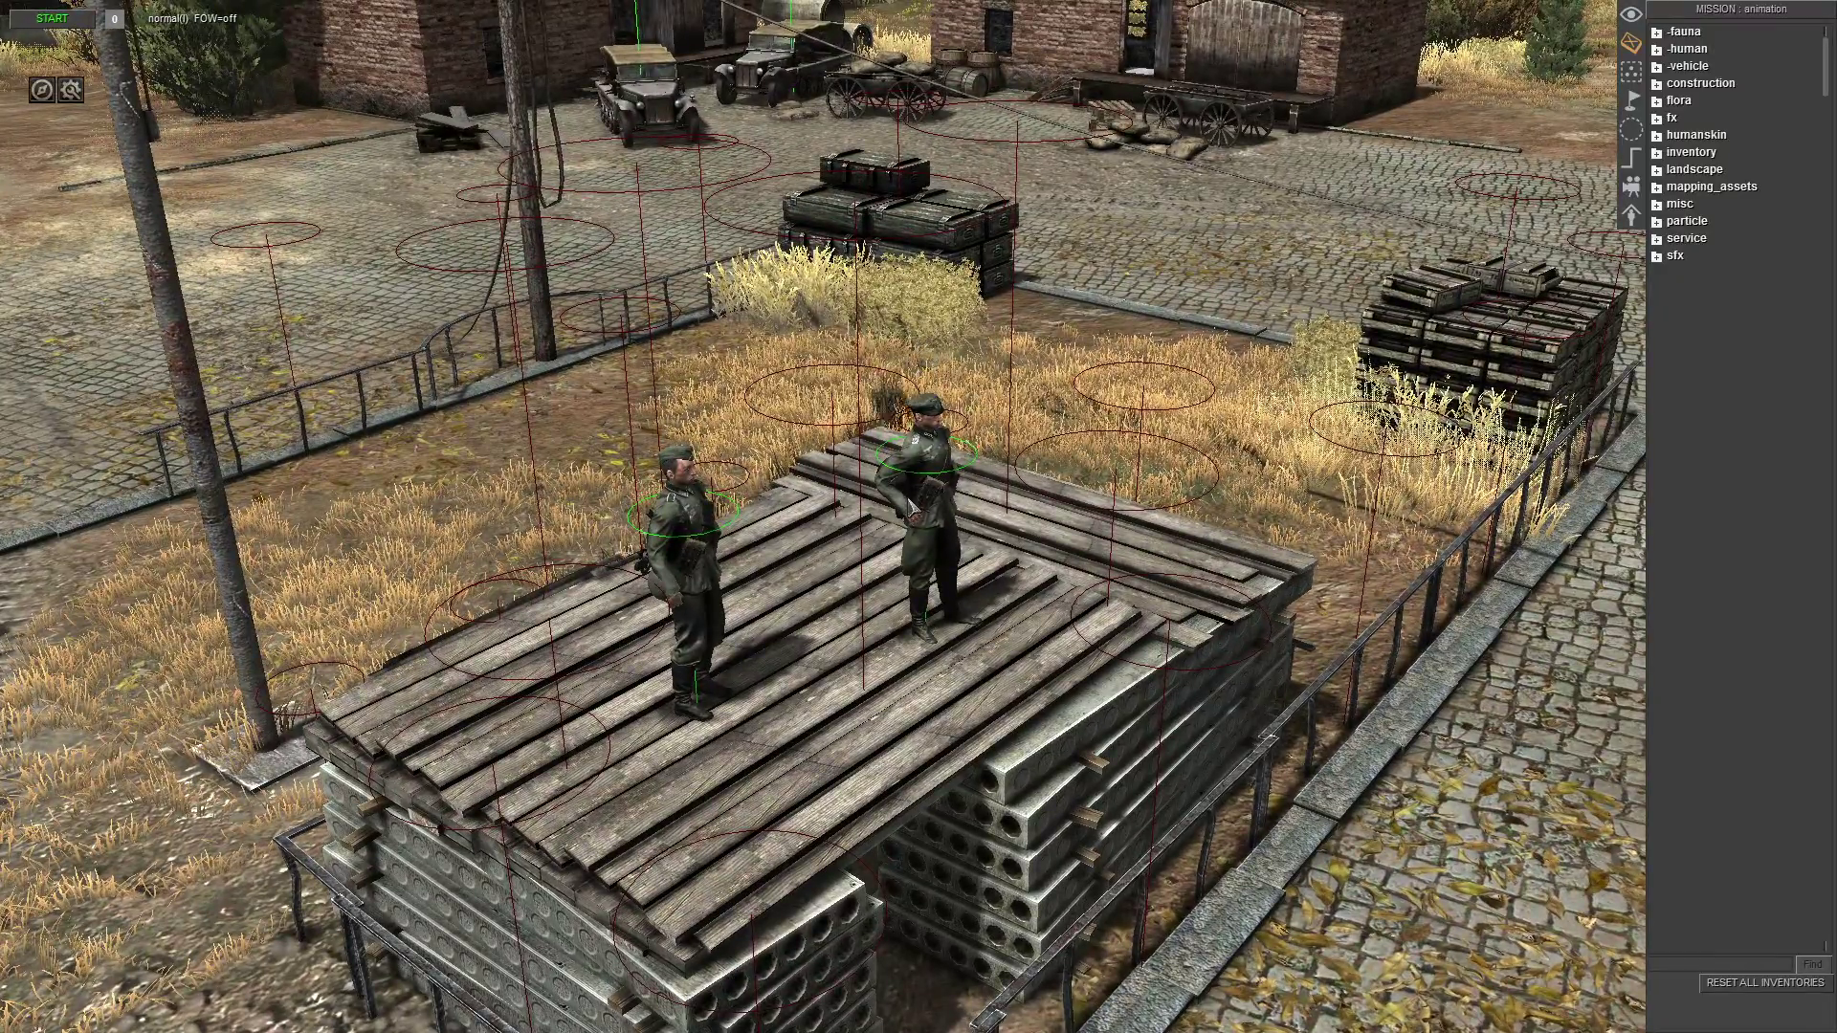
scroll(942, 10, "up", 2)
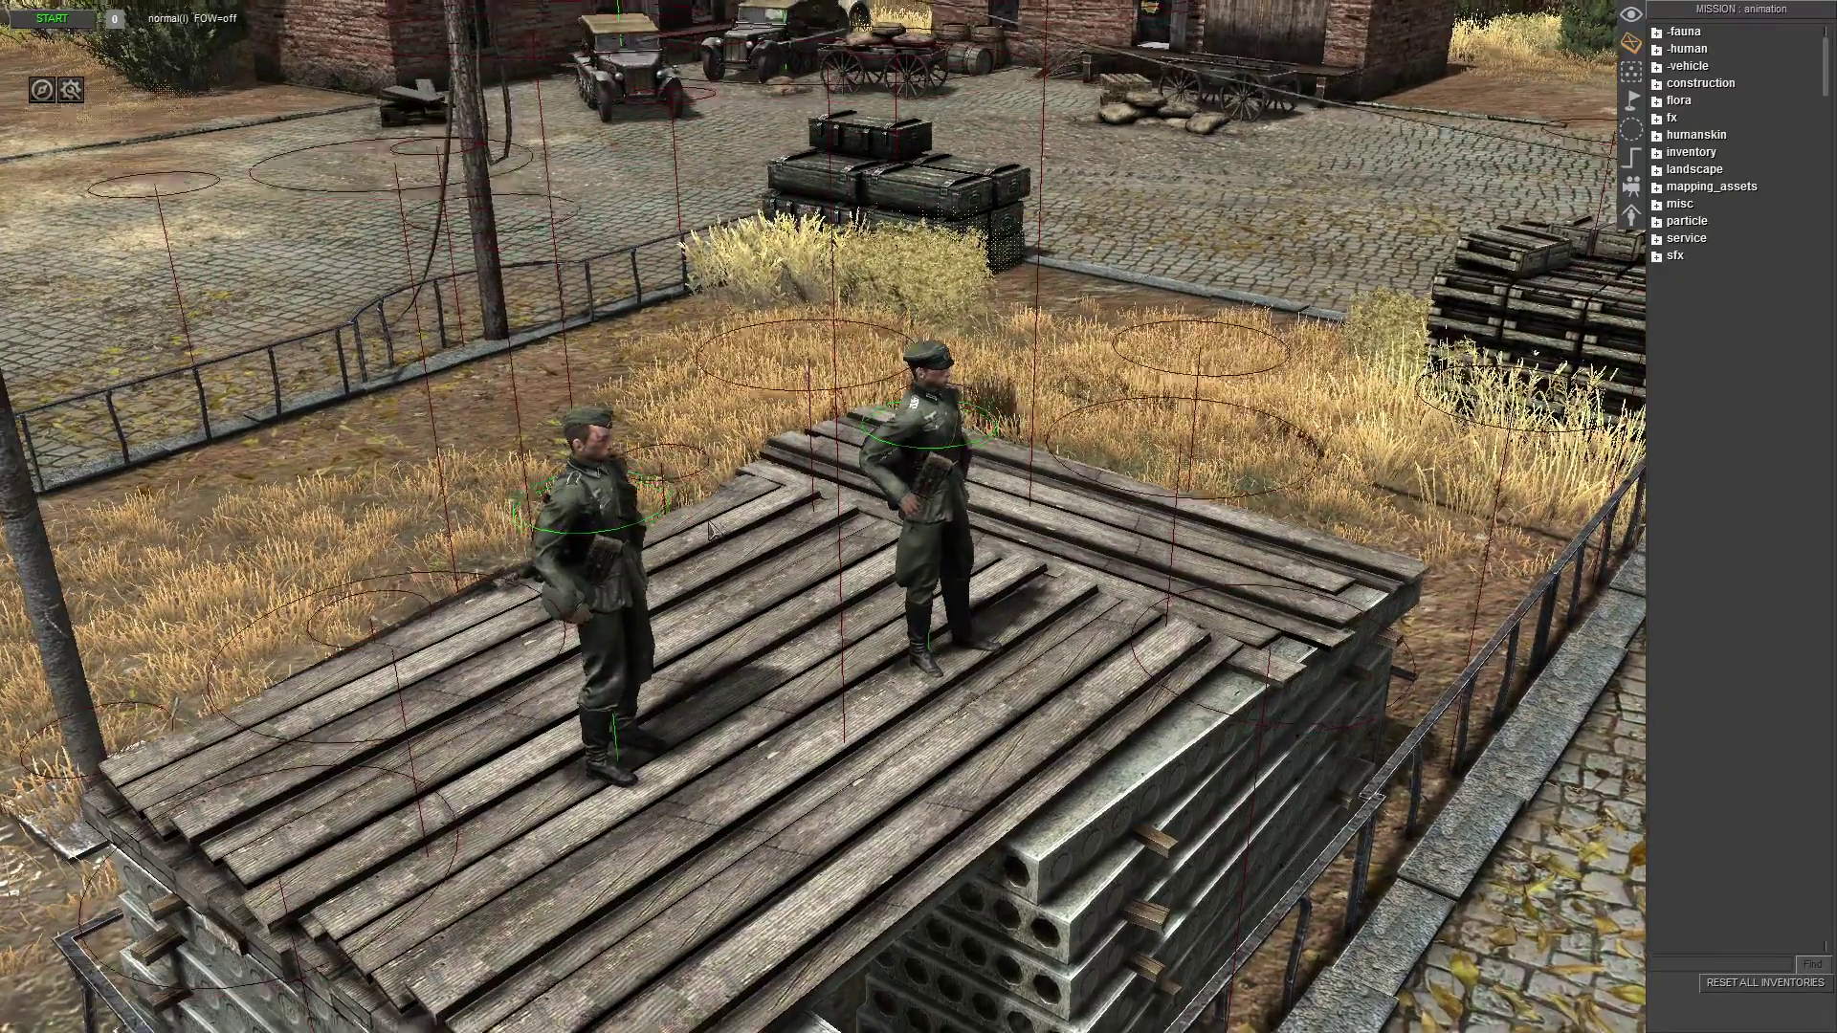
scroll(699, 514, "down", 2)
mouse_move(715, 505)
middle_mouse_down()
mouse_move(746, 523)
mouse_move(727, 509)
middle_mouse_up()
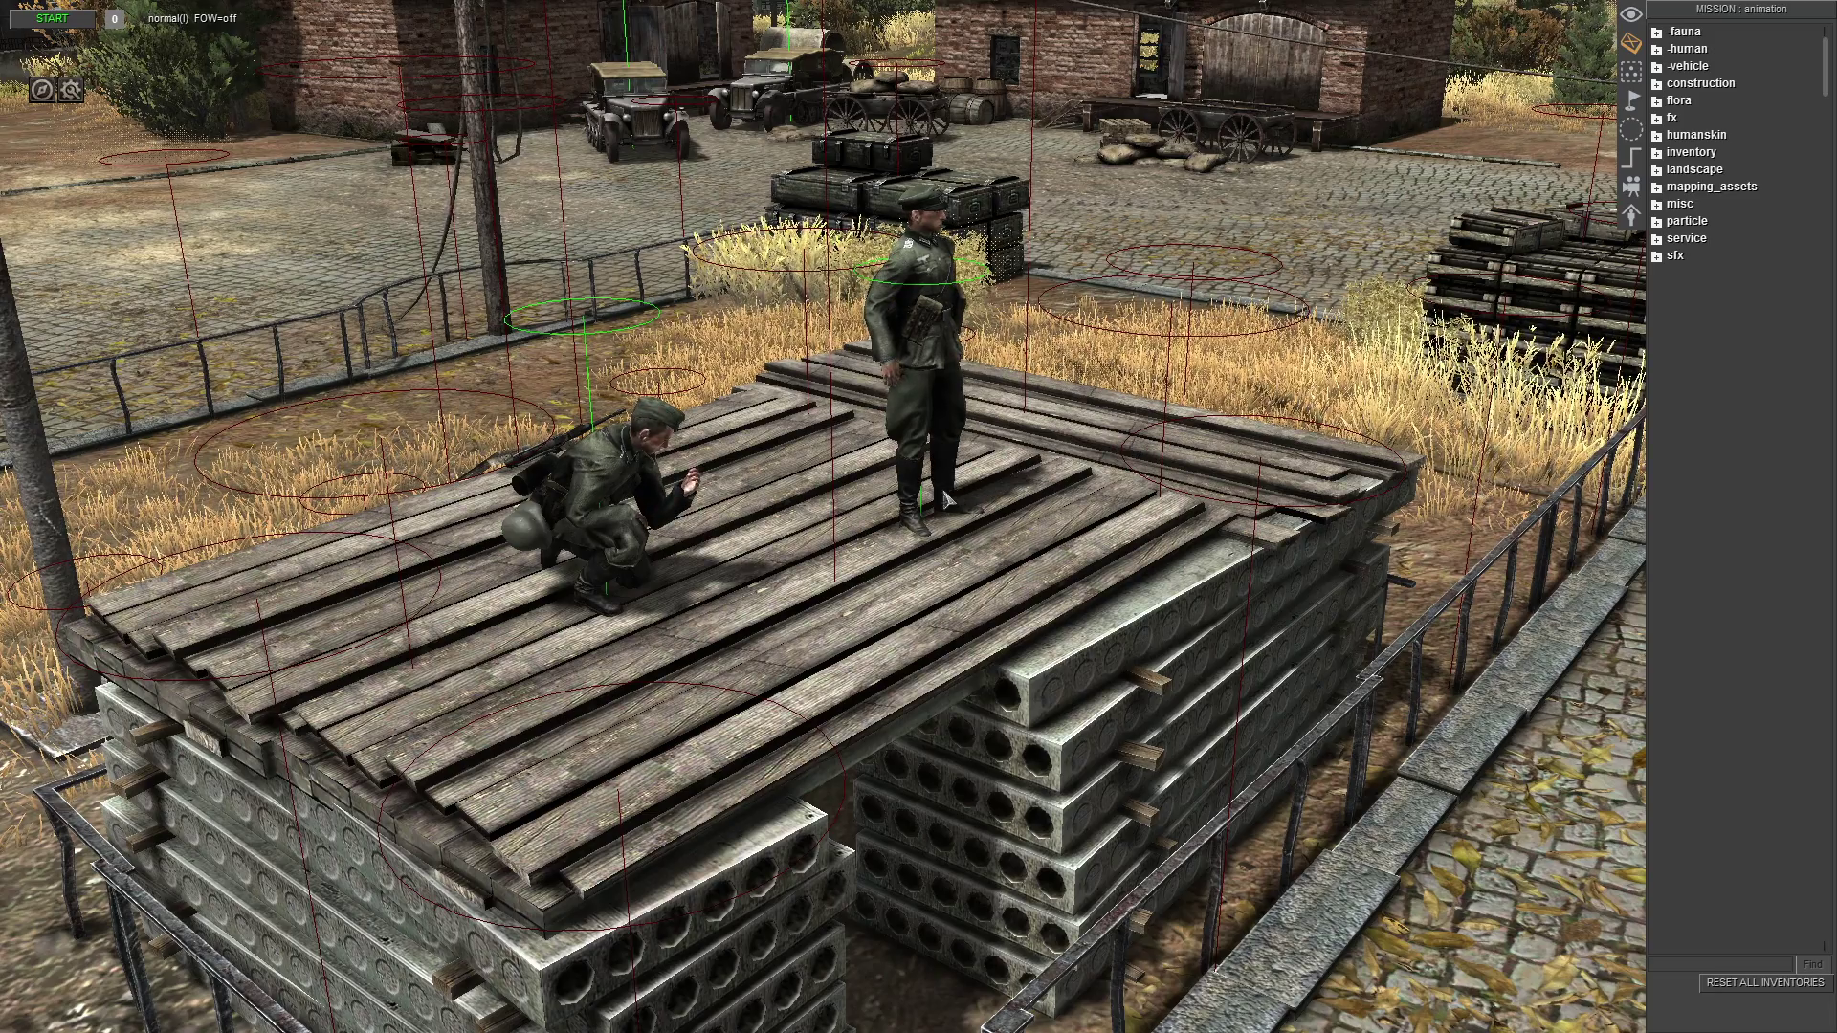
- Dismiss an empty Call function dialog and select the officer to show his Leutnant properties
right_click(881, 505)
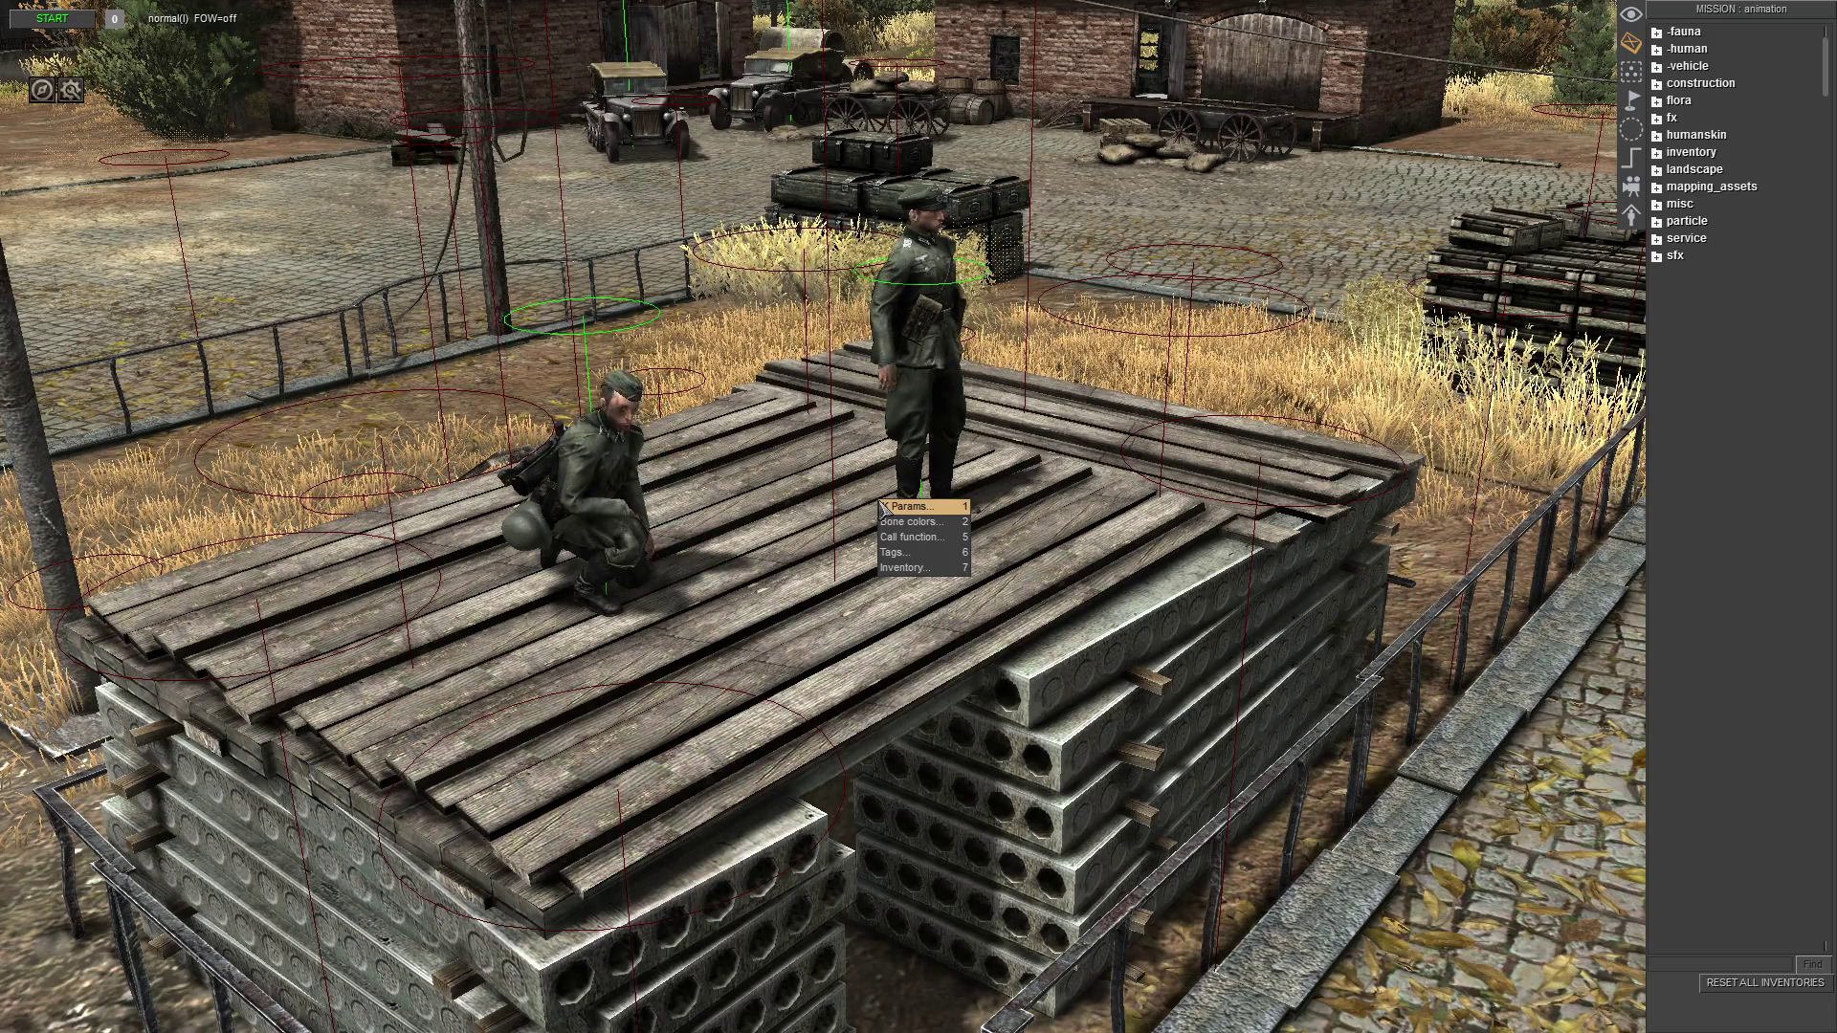
left_click(909, 536)
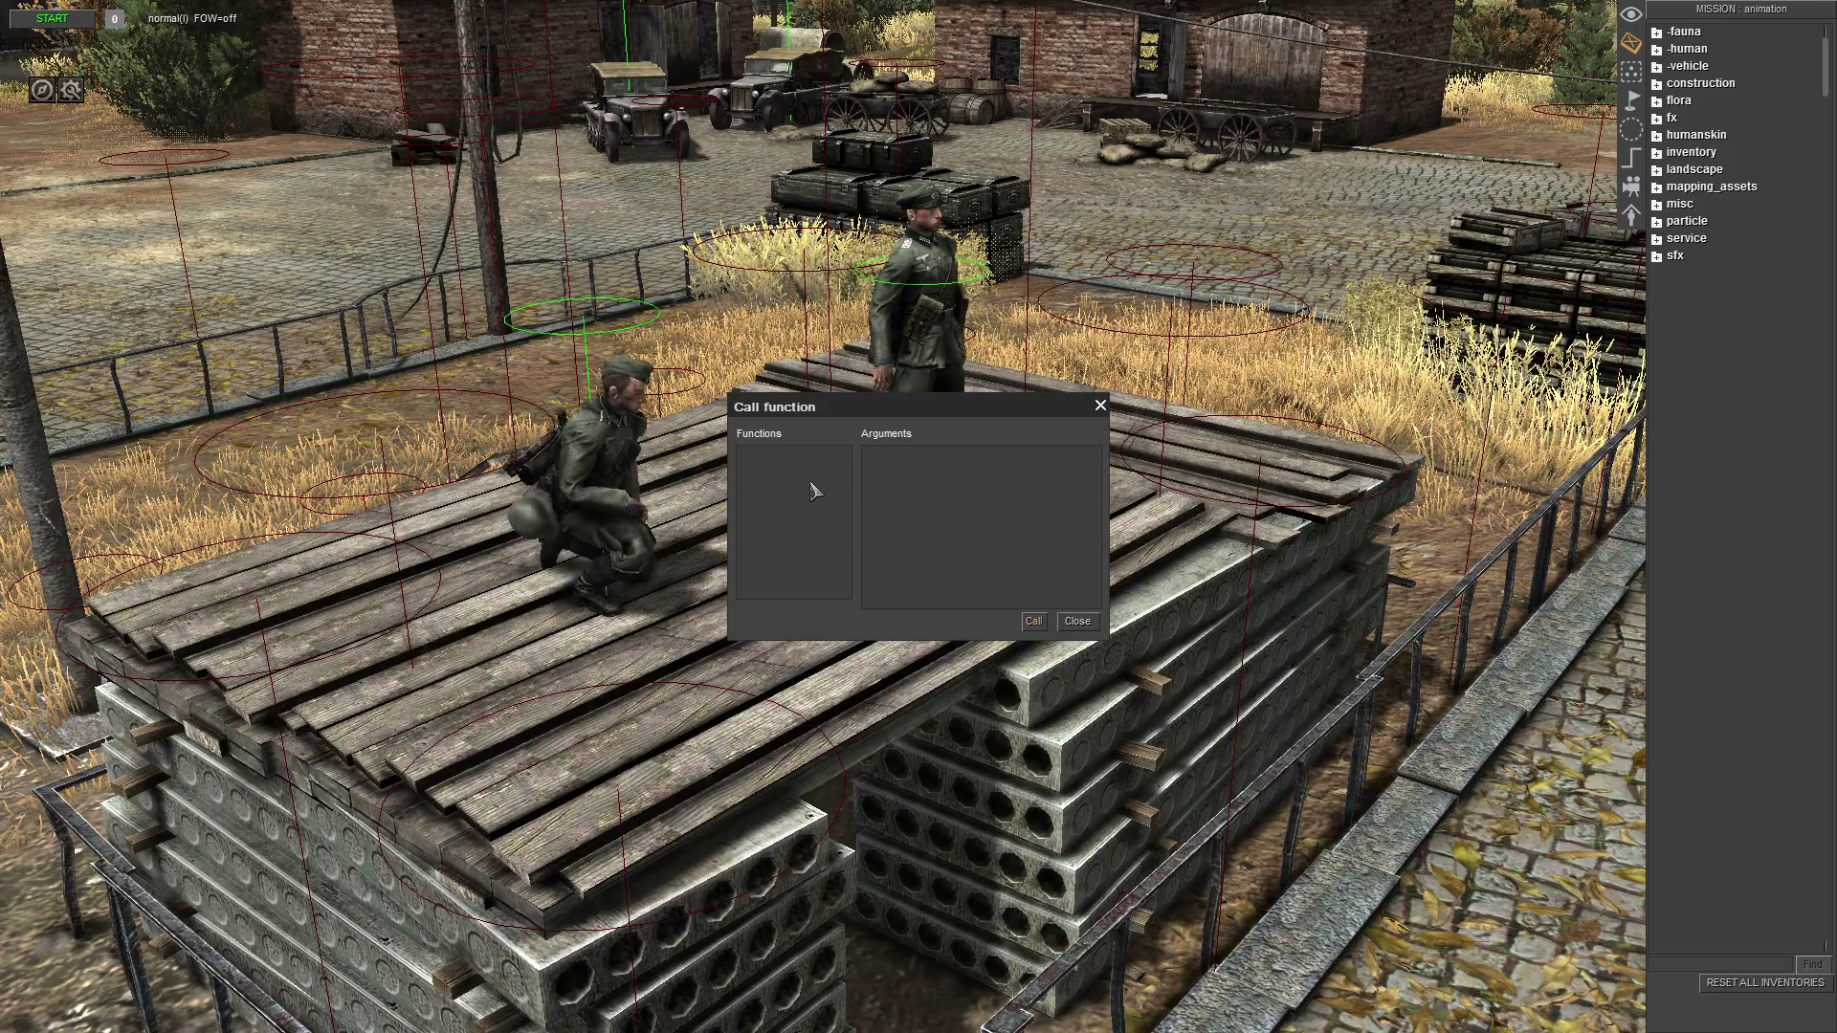
left_click(1078, 621)
left_click(964, 364)
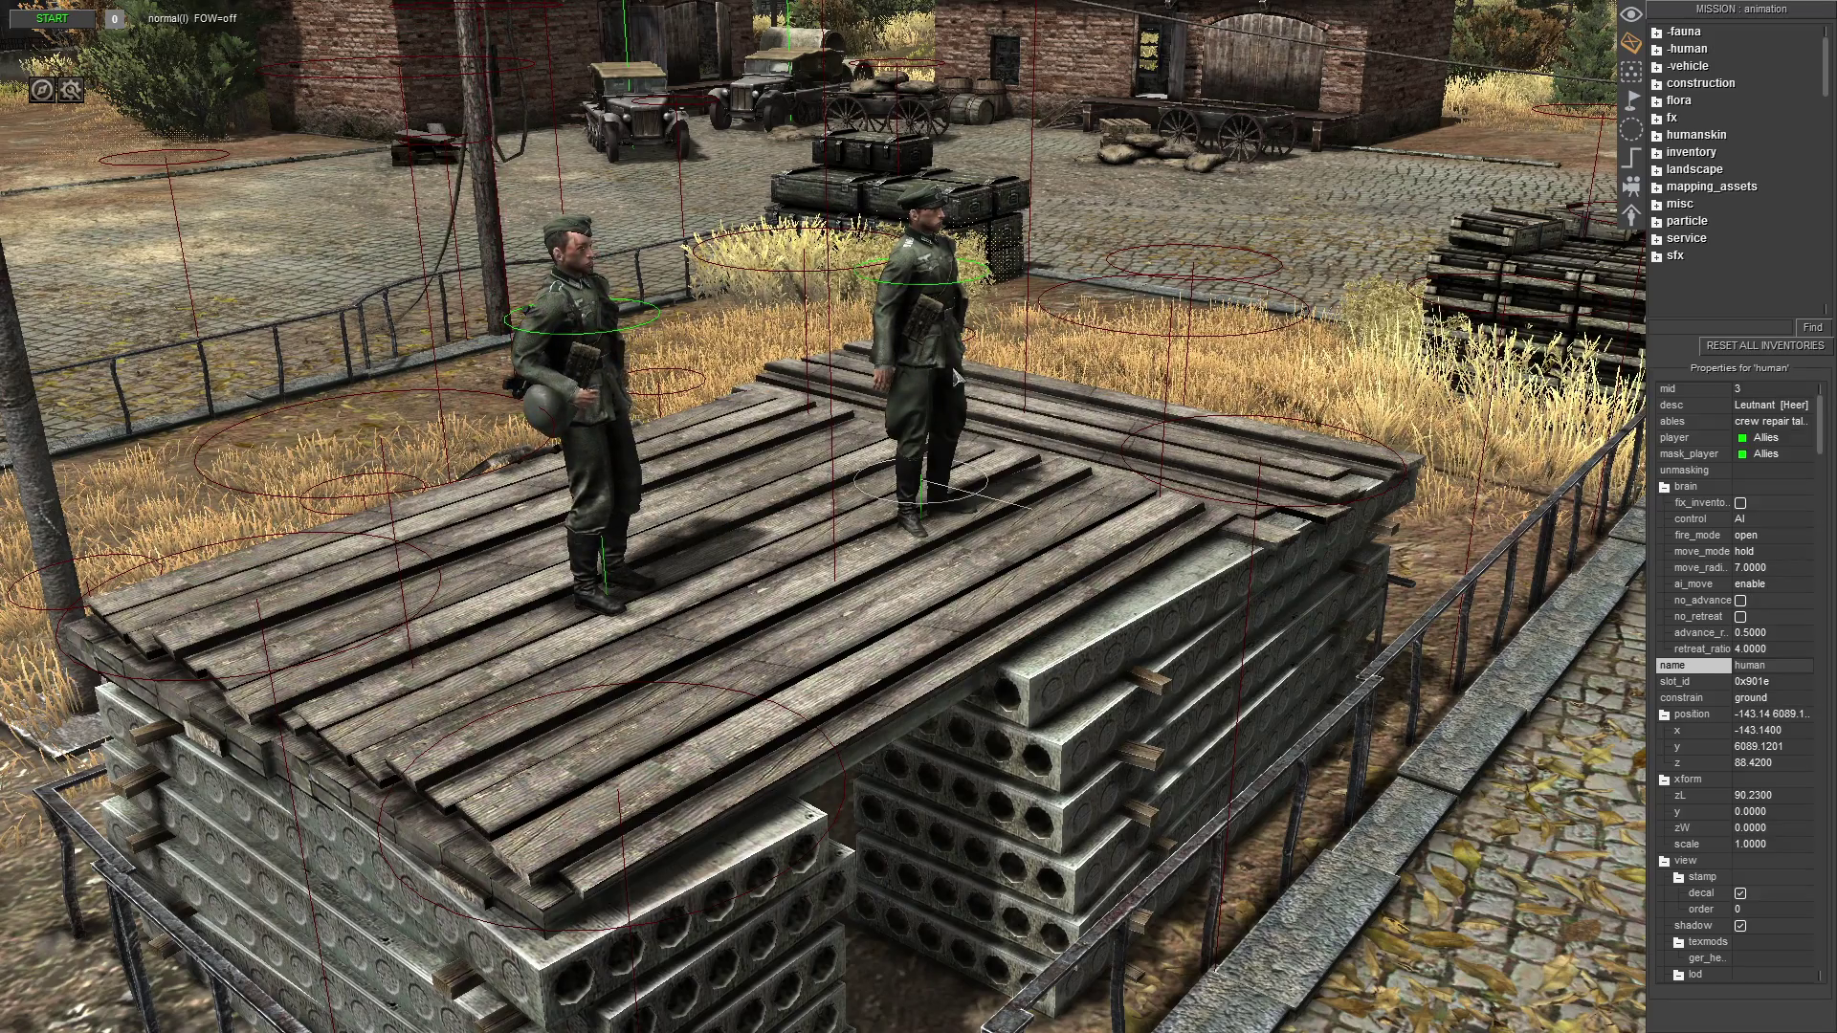
- Open the officer's bone colour settings and dismiss them without changes
right_click(946, 459)
left_click(953, 476)
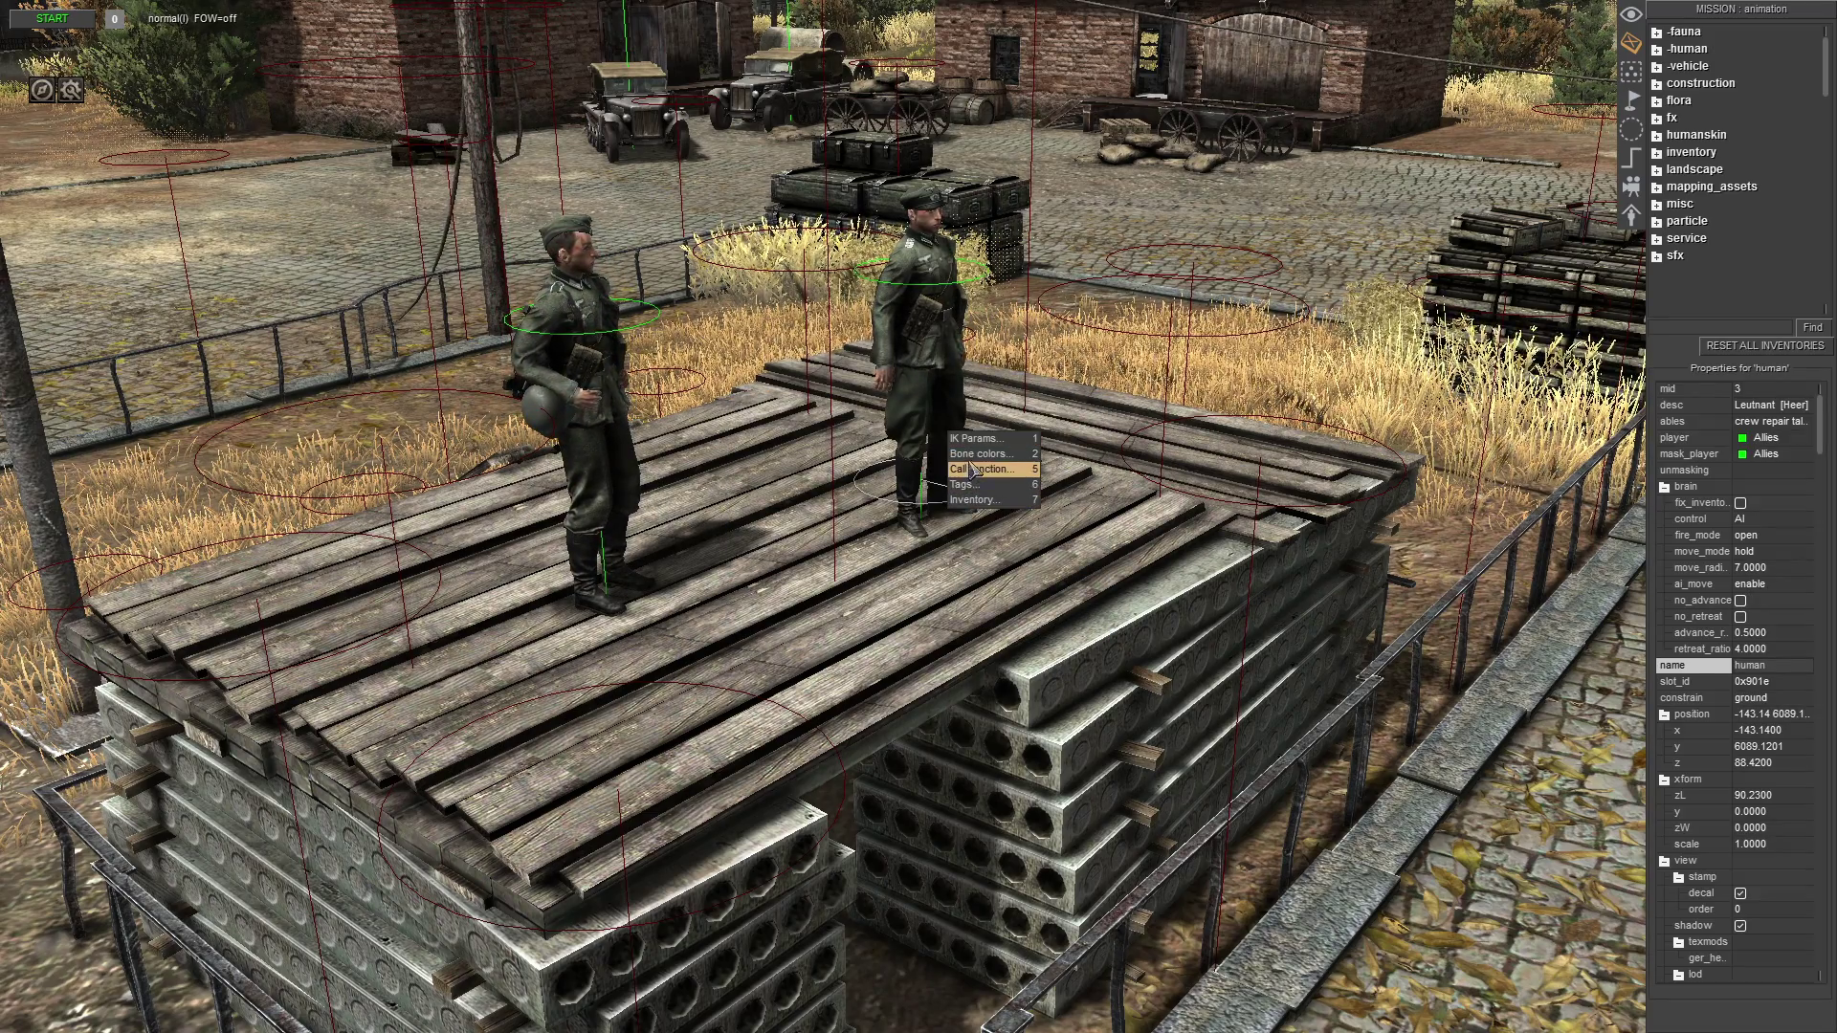
left_click(1060, 671)
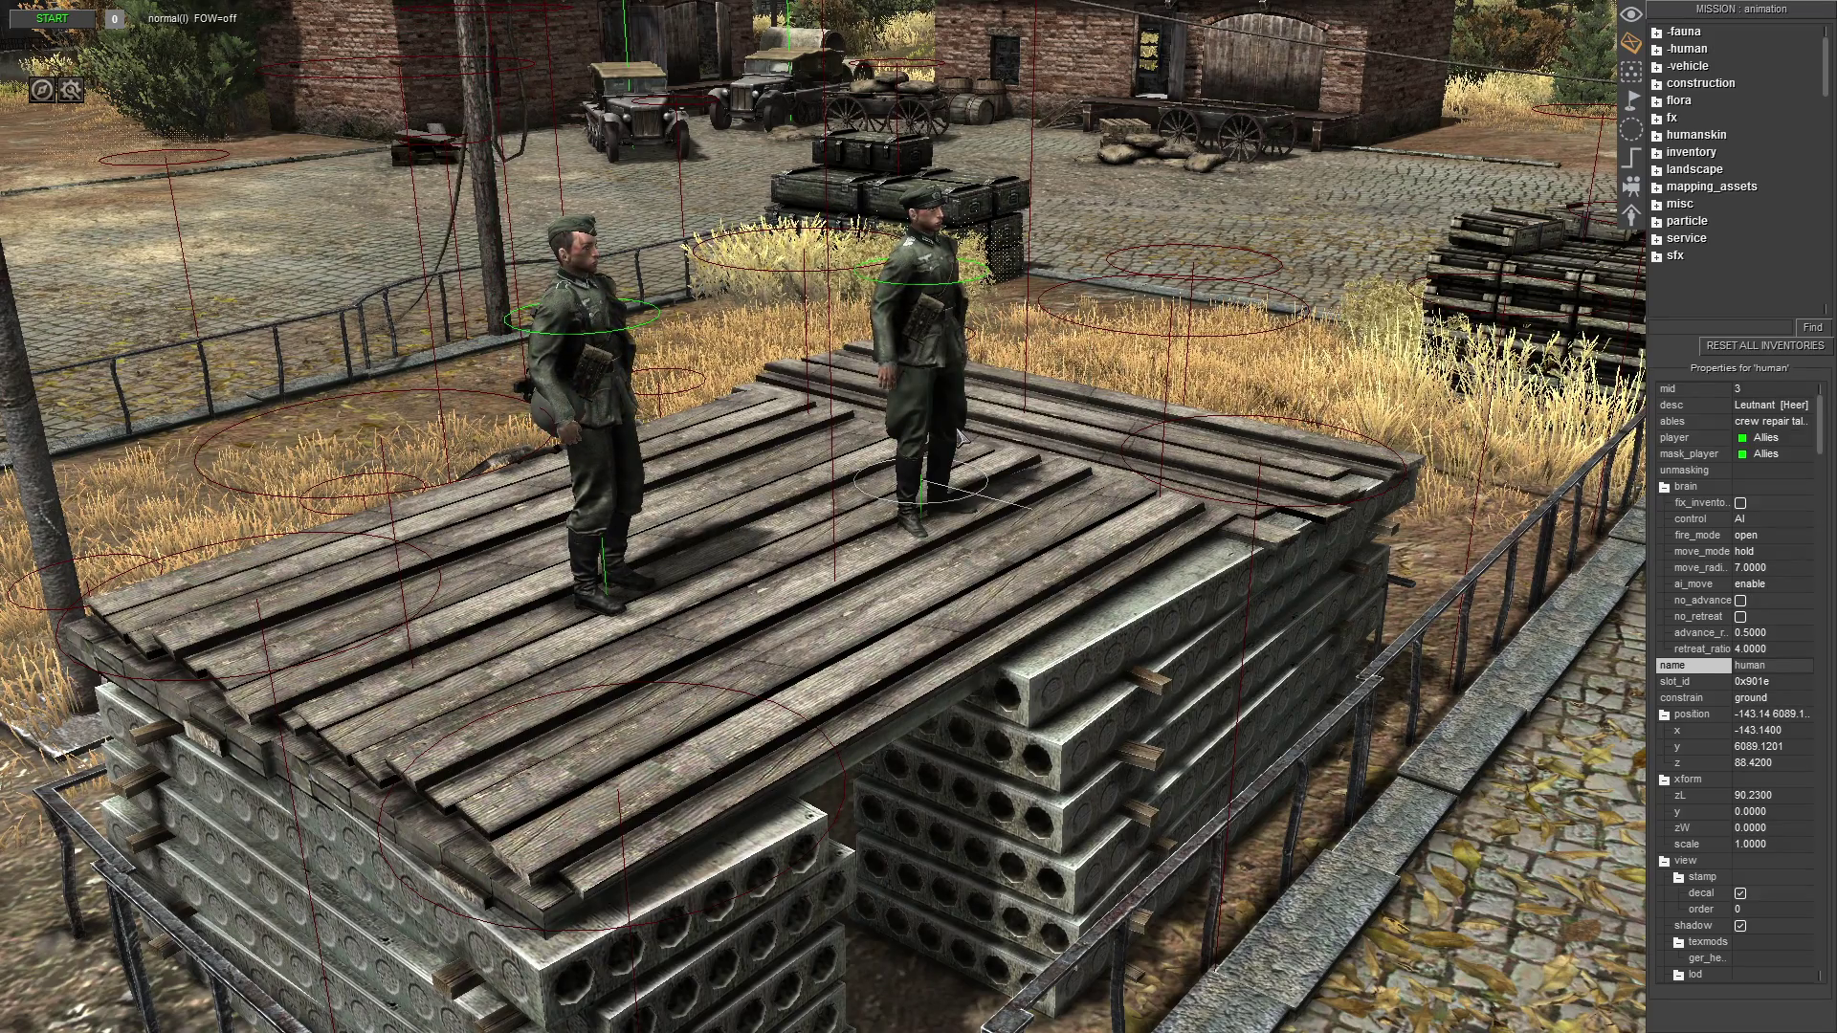
- Set up an AniPlay call with idle_stand_talk_gun_aside_3 and move the dialog aside
right_click(955, 459)
left_click(971, 481)
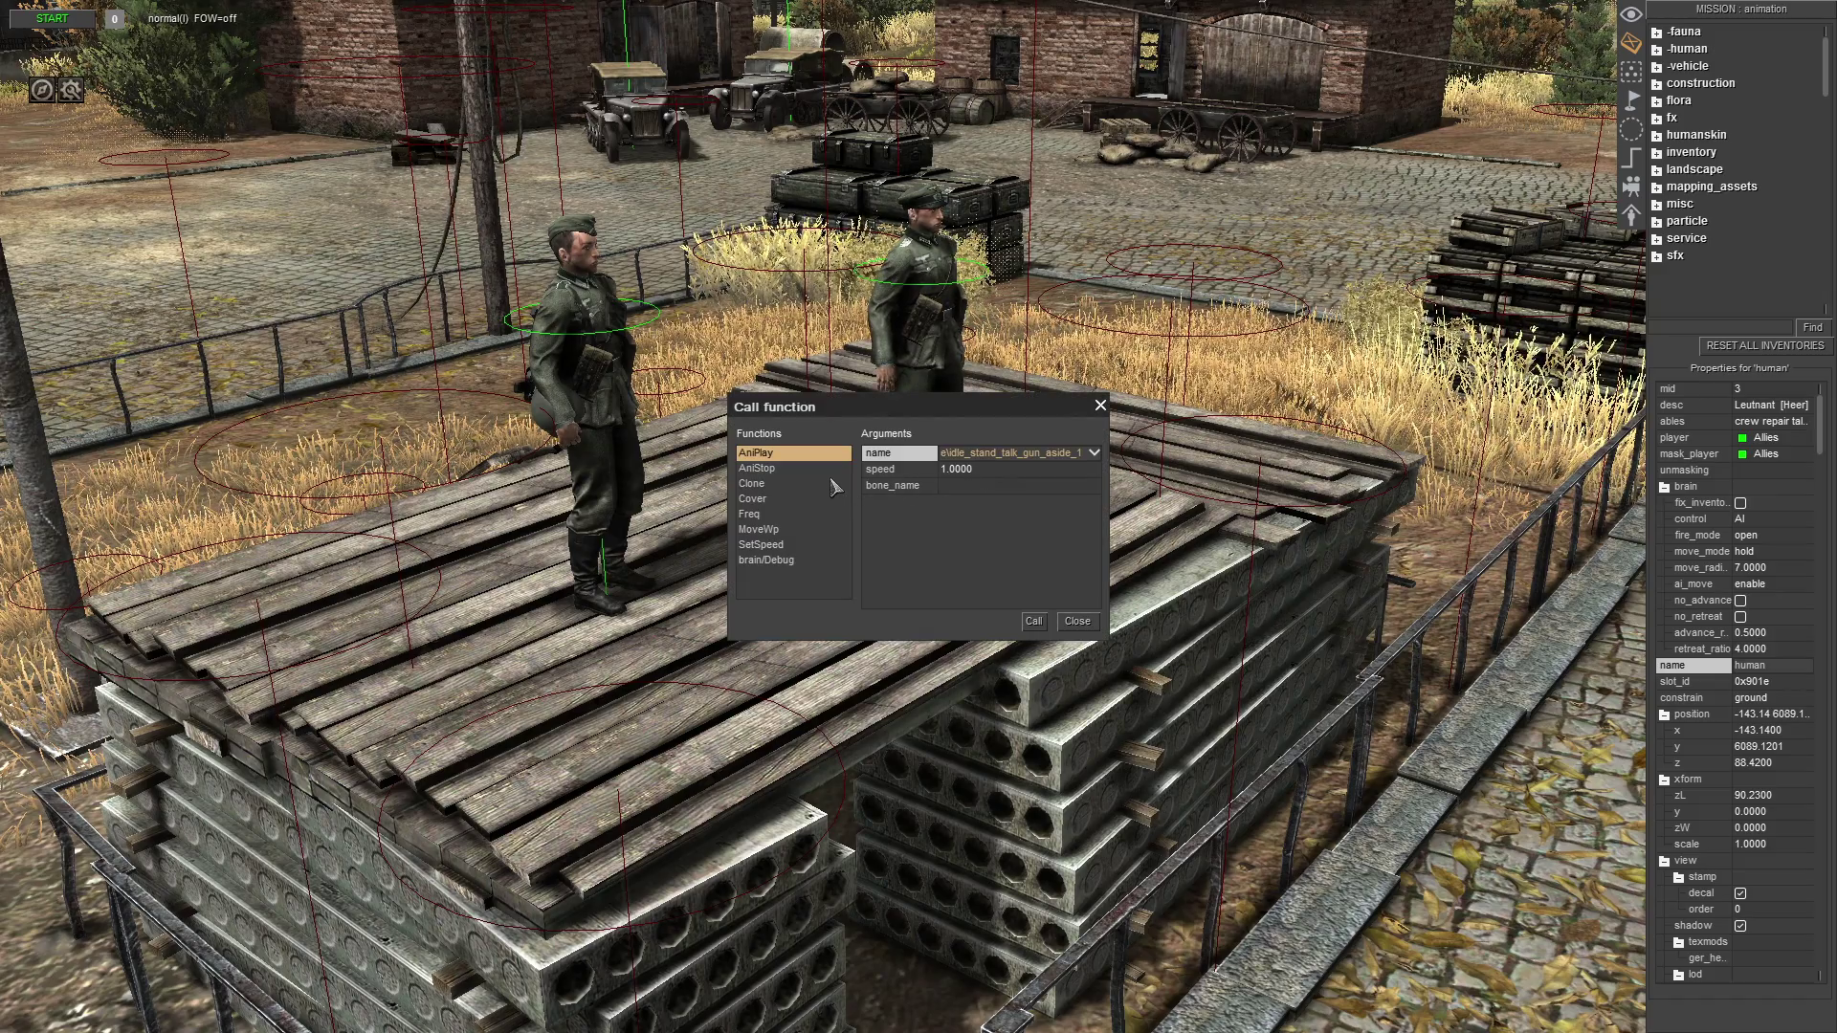
double_click(1079, 458)
scroll(1082, 463, "down", 1)
scroll(1082, 469, "up", 2)
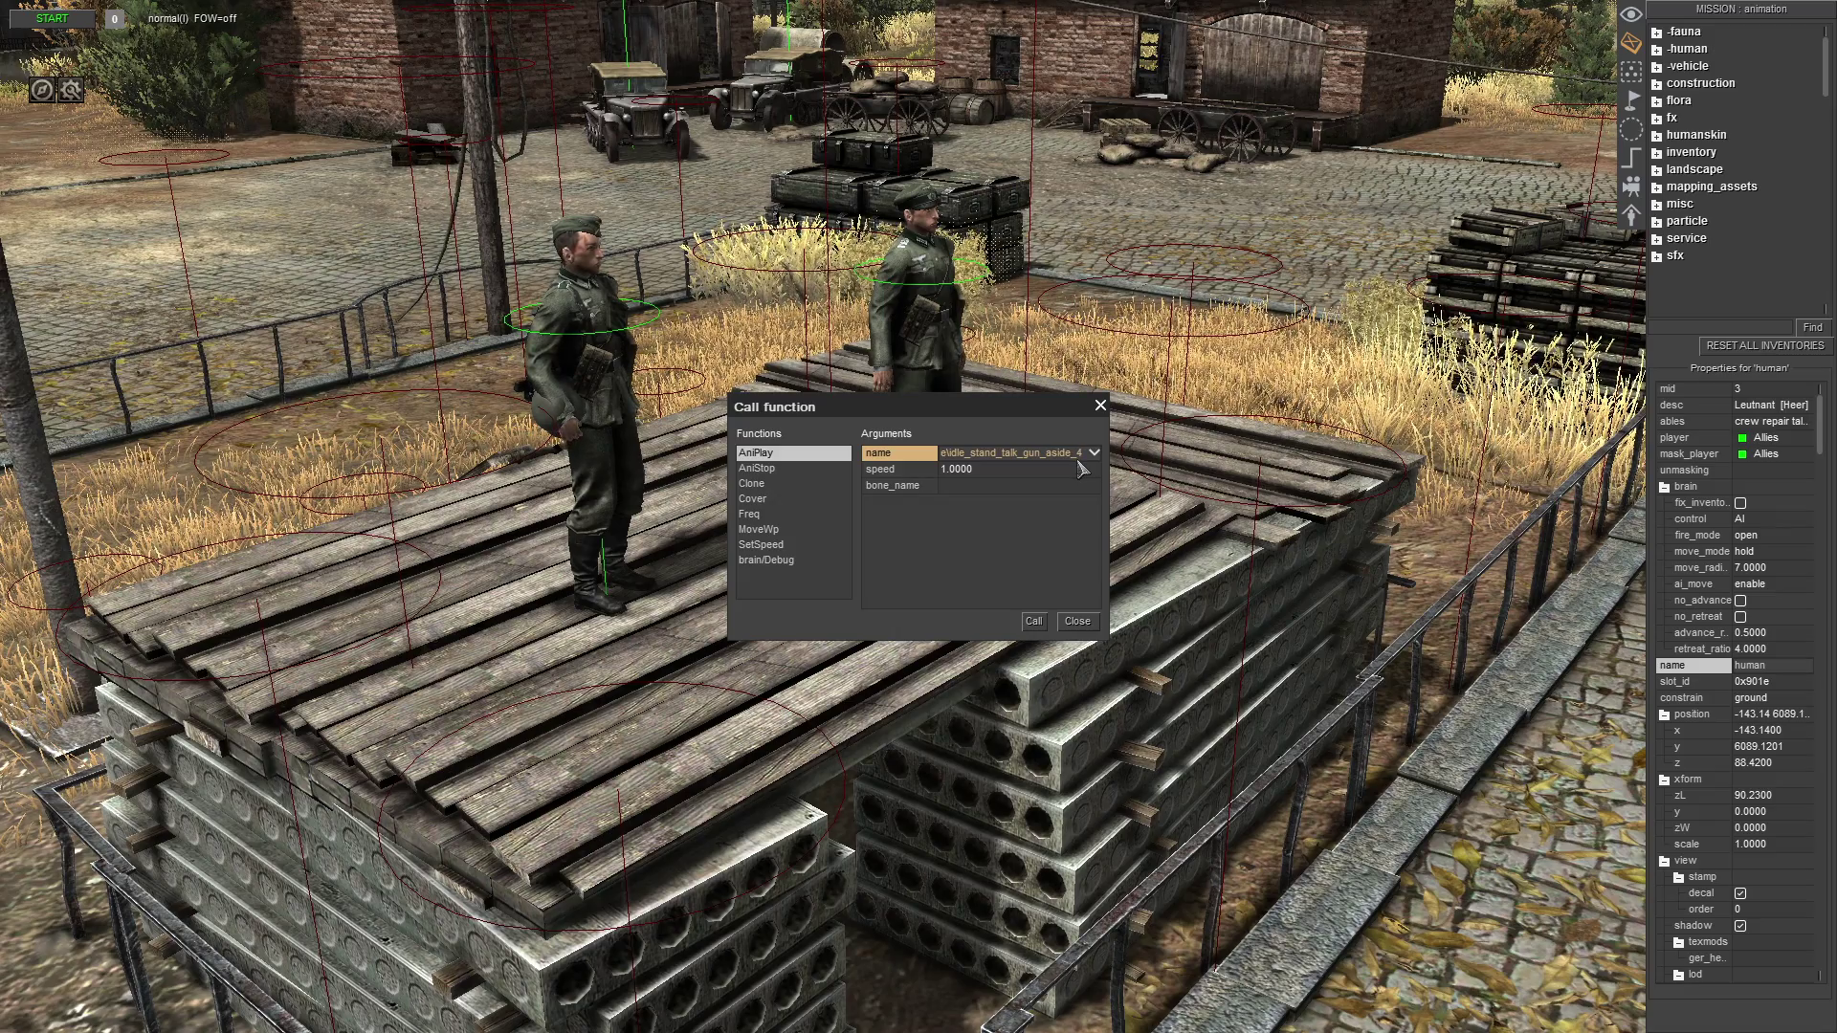
scroll(1081, 469, "down", 1)
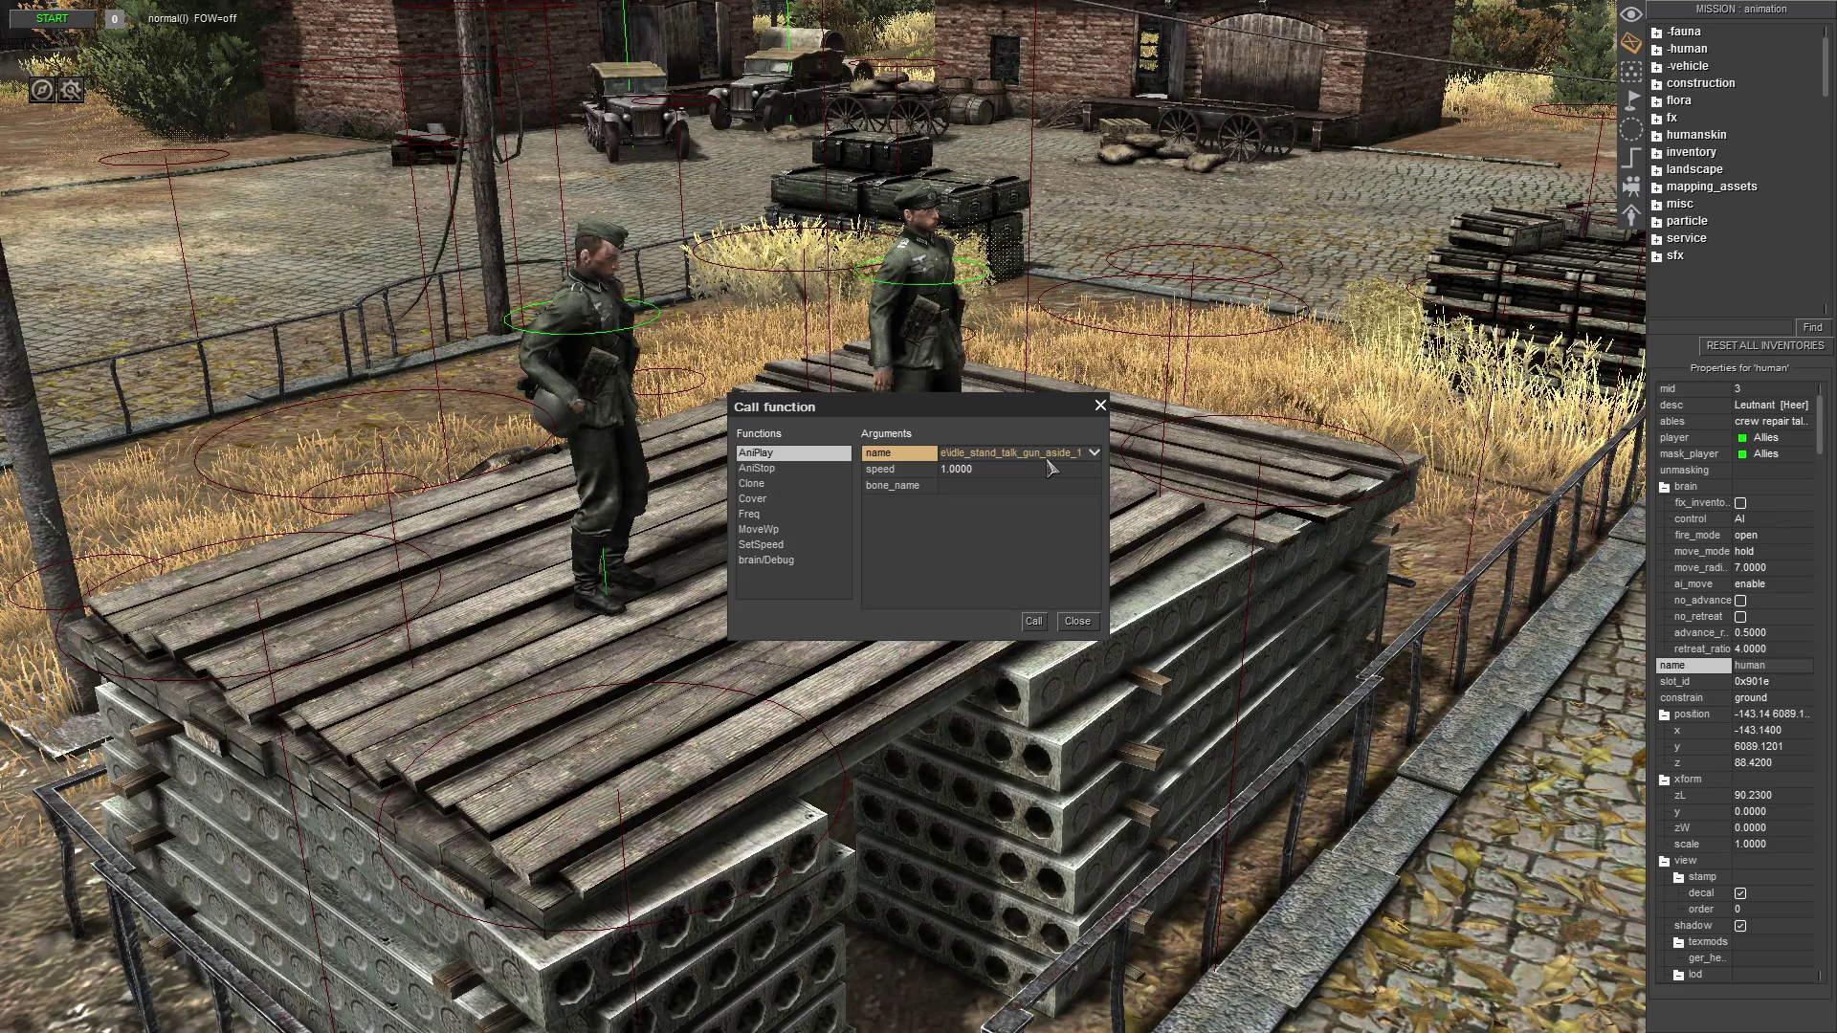
left_click_drag(950, 410, 506, 353)
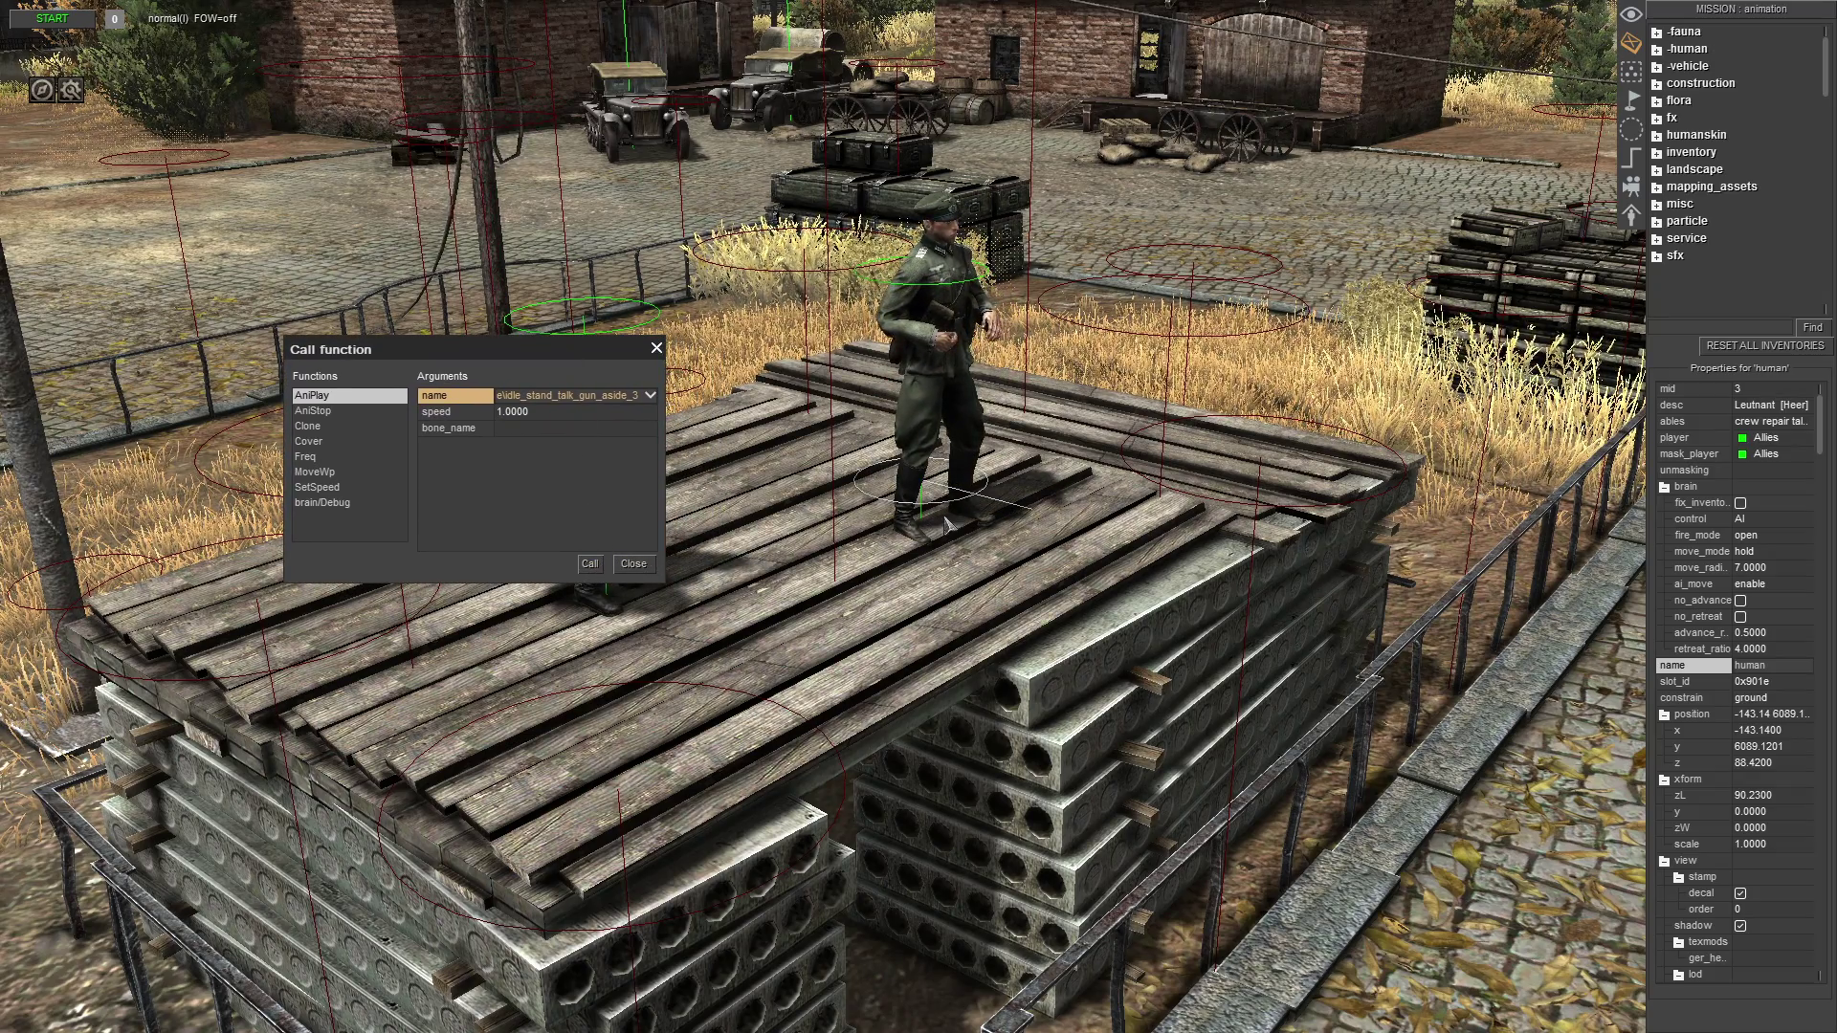
- Preview several talk gestures ending with idle_stand_talk_gun_aside_4, then close the dialog and show triggers
left_click(590, 565)
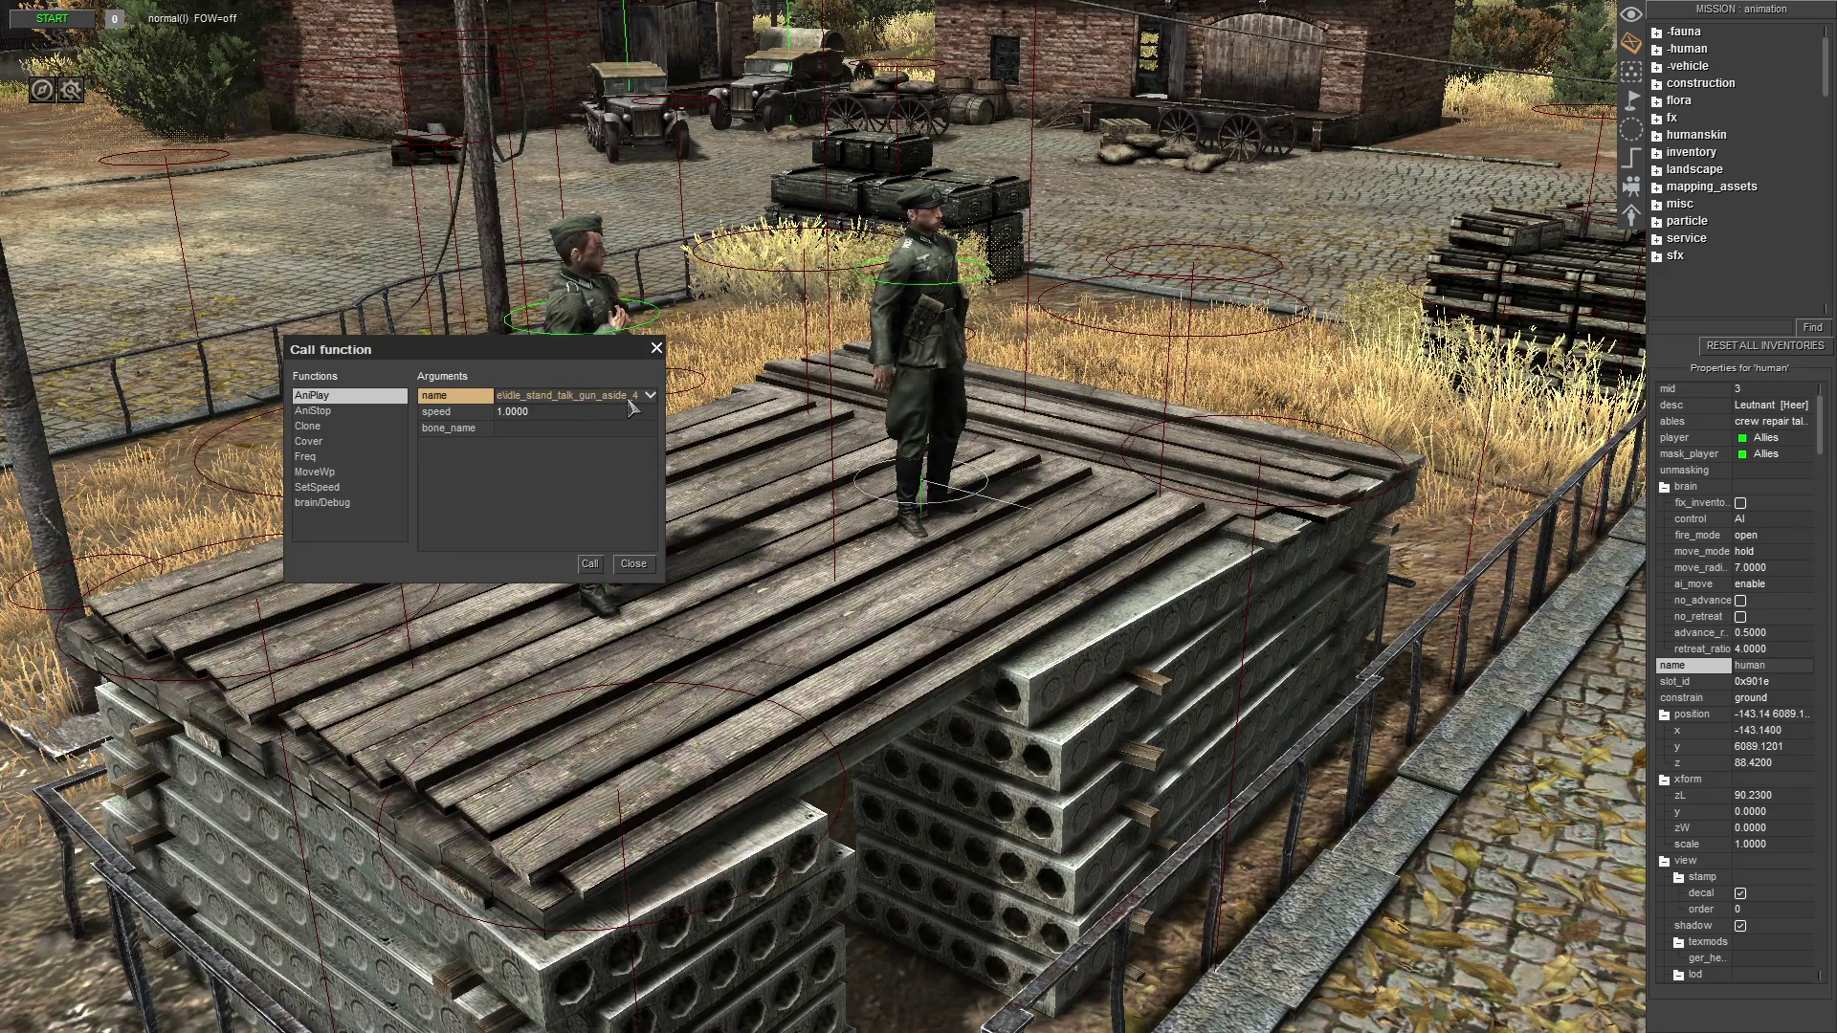
left_click(590, 565)
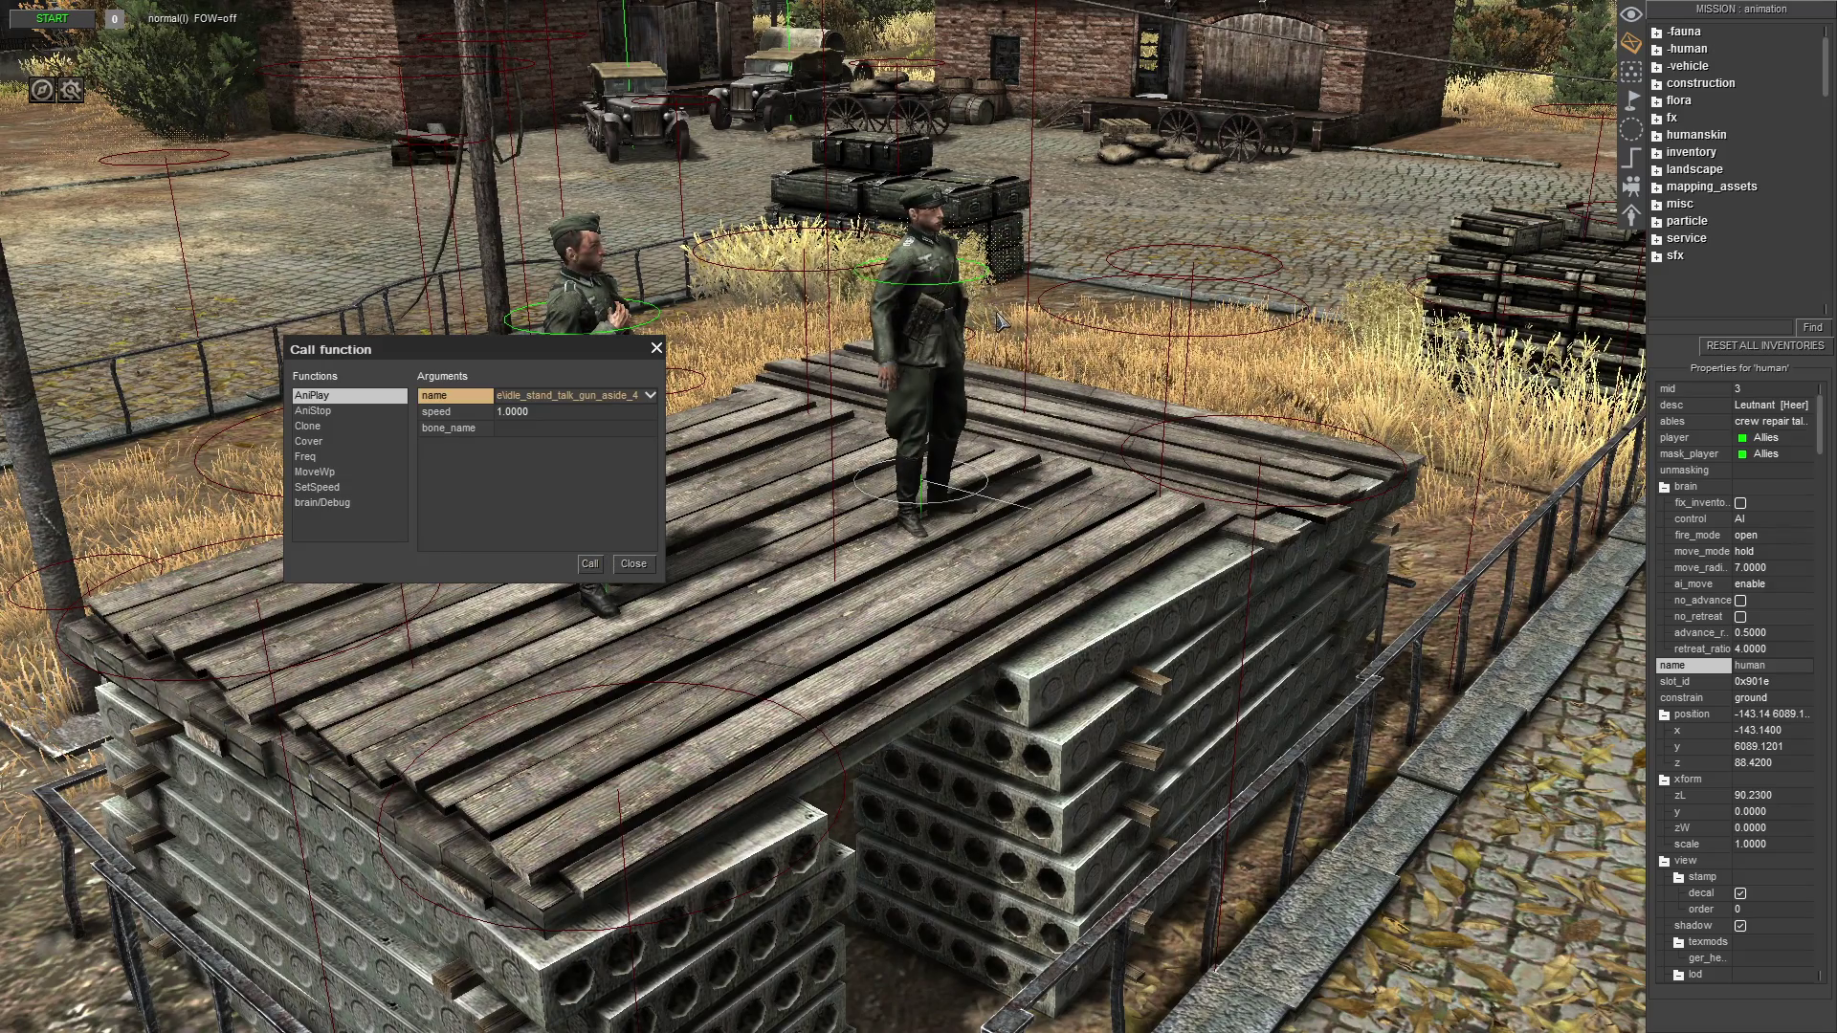
left_click(591, 564)
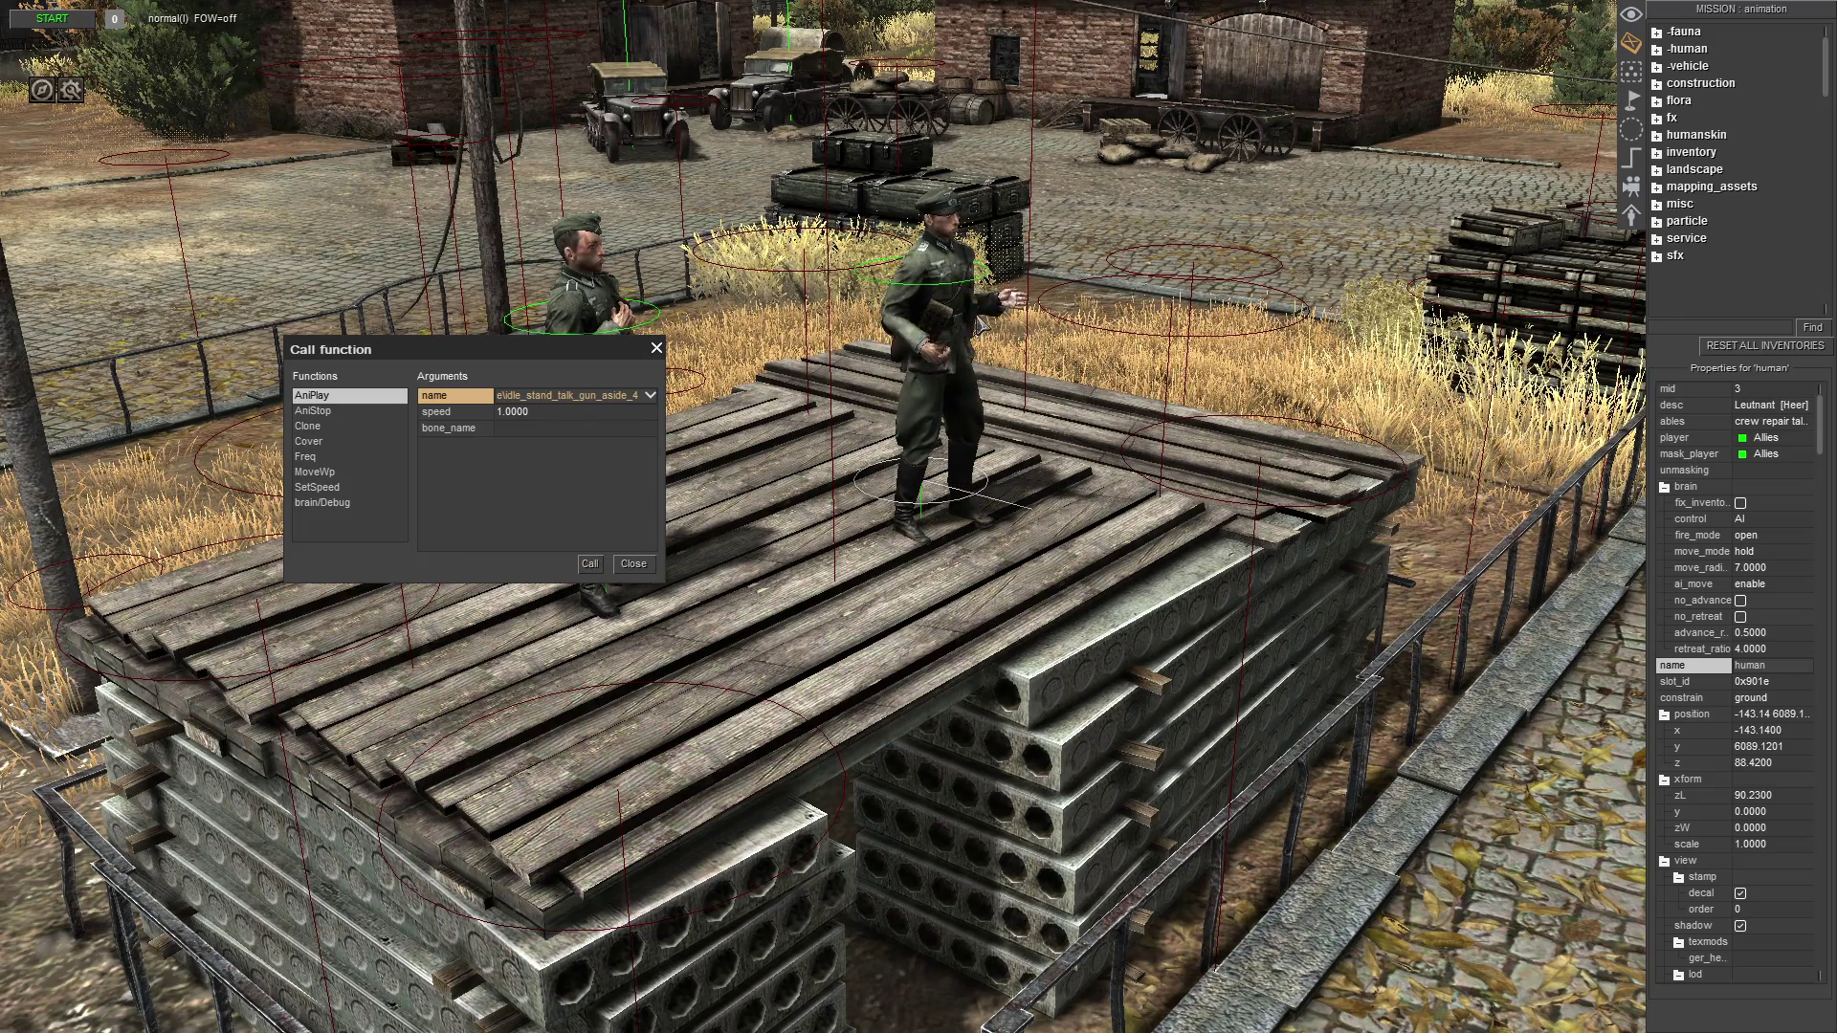
left_click(592, 567)
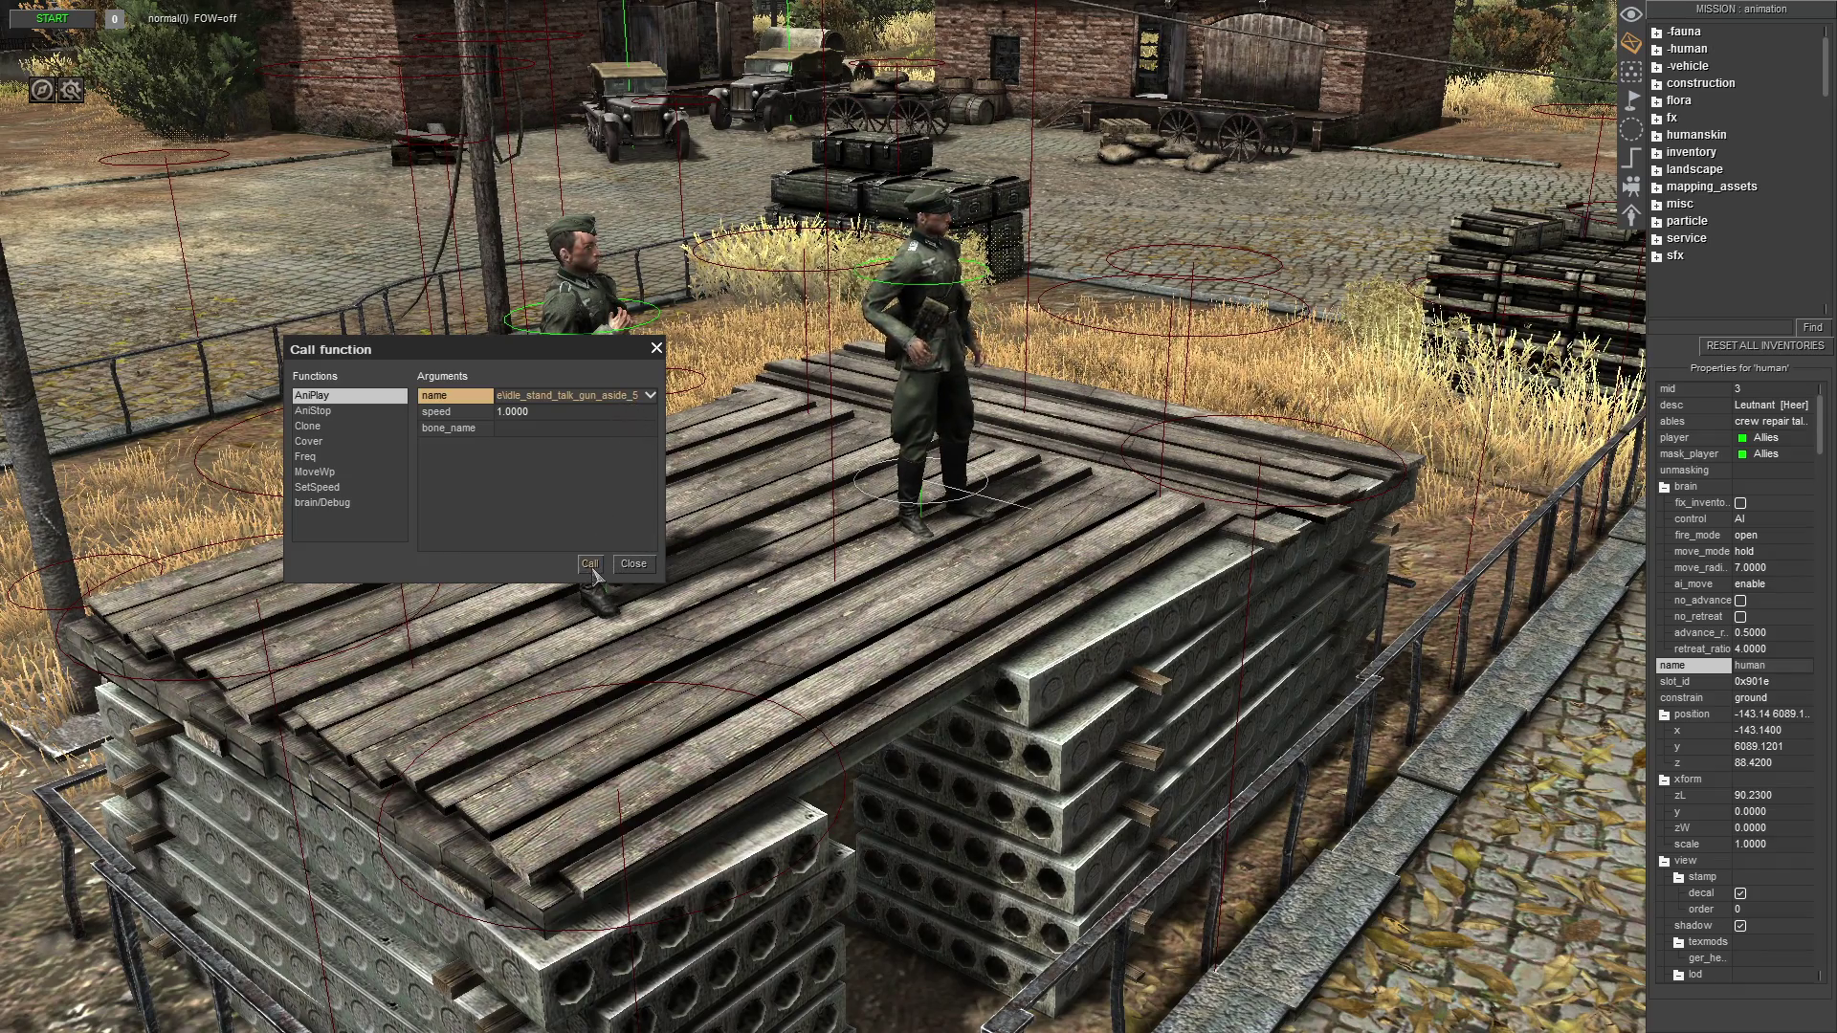
left_click(594, 565)
left_click(649, 396)
left_click(622, 450)
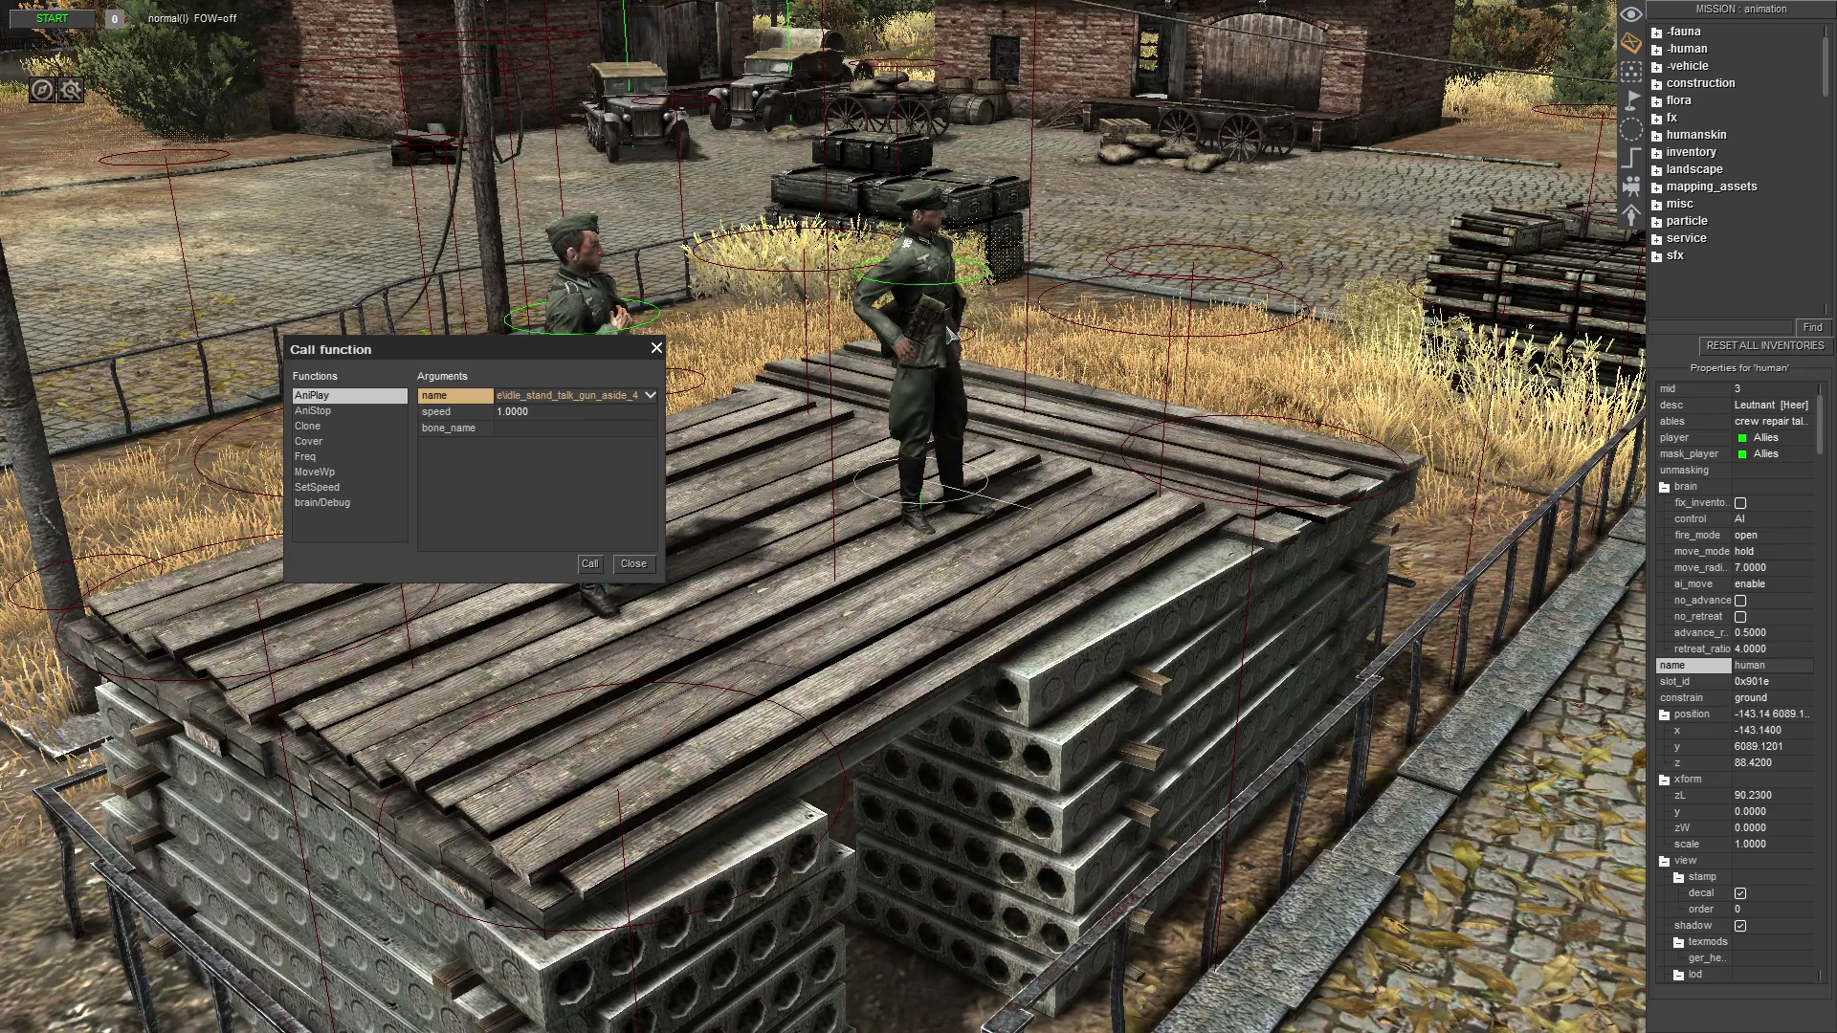
left_click(633, 564)
left_click(1633, 158)
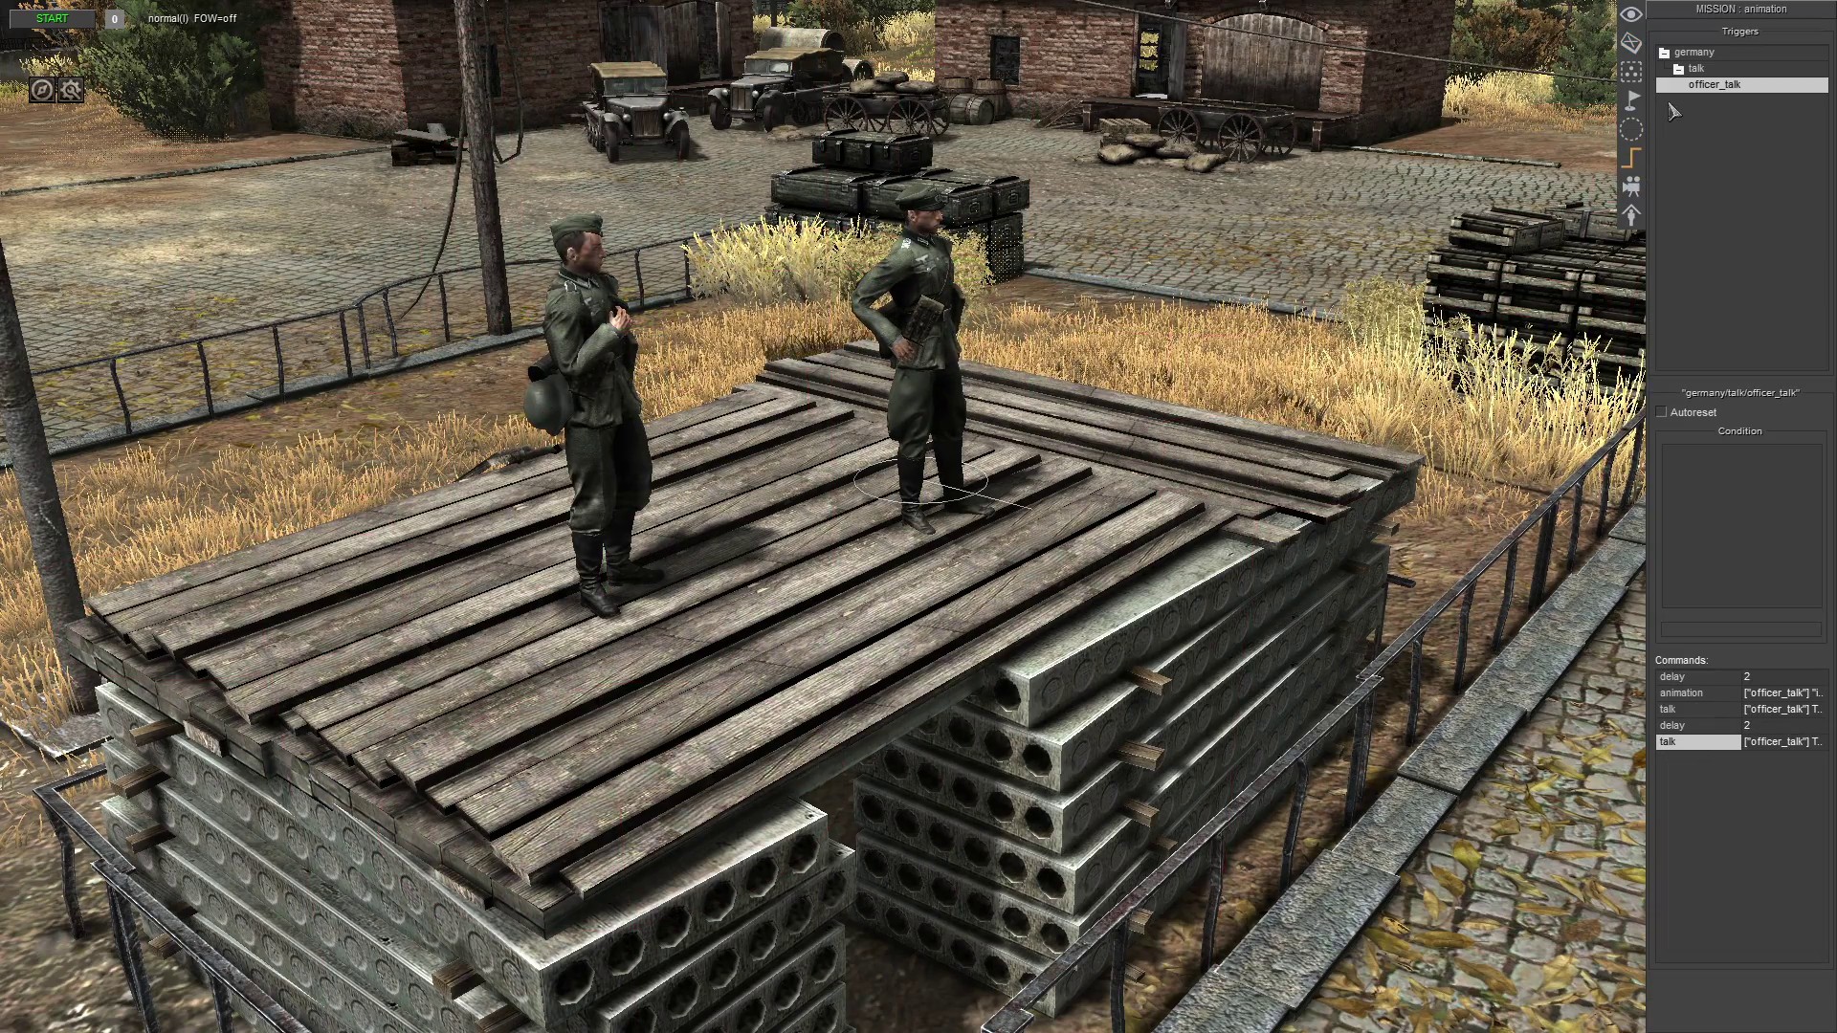
- Set the officer_talk animation command's collage to several talk animations with 'loop random' flags
double_click(1689, 696)
left_click(1056, 418)
left_click(1056, 419)
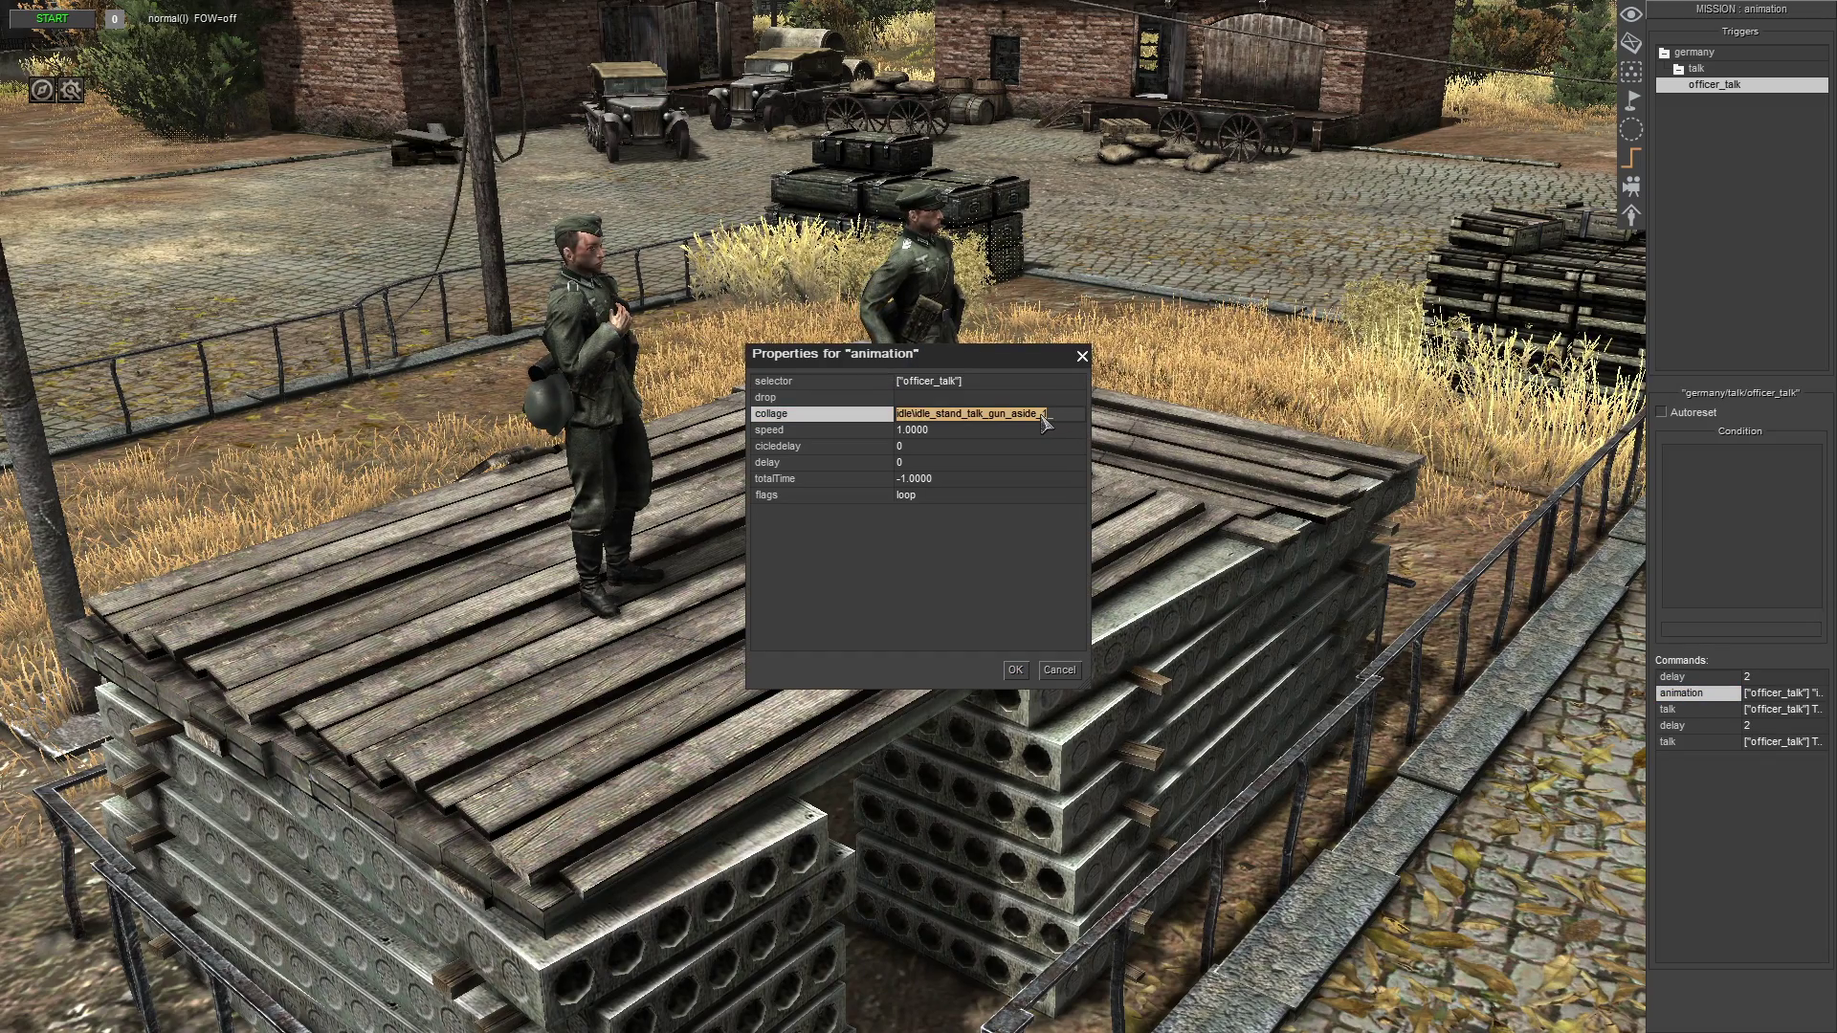
left_click(1057, 418)
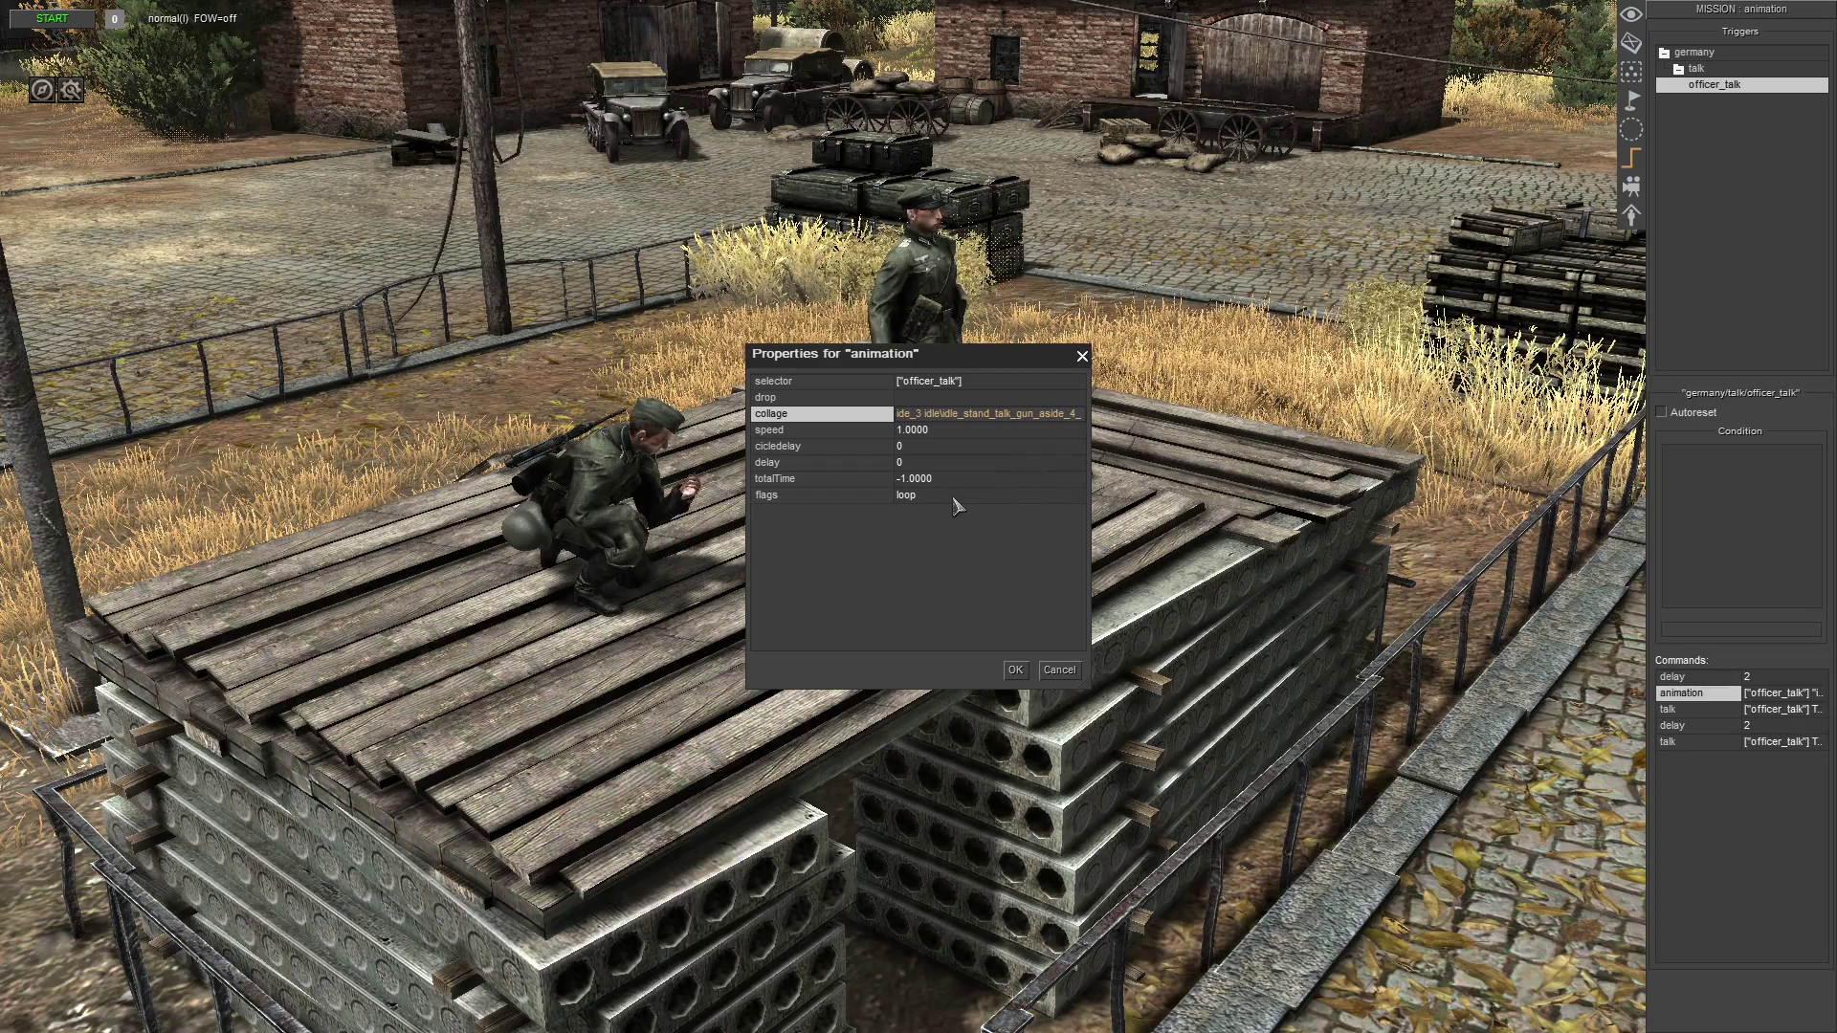
left_click(988, 497)
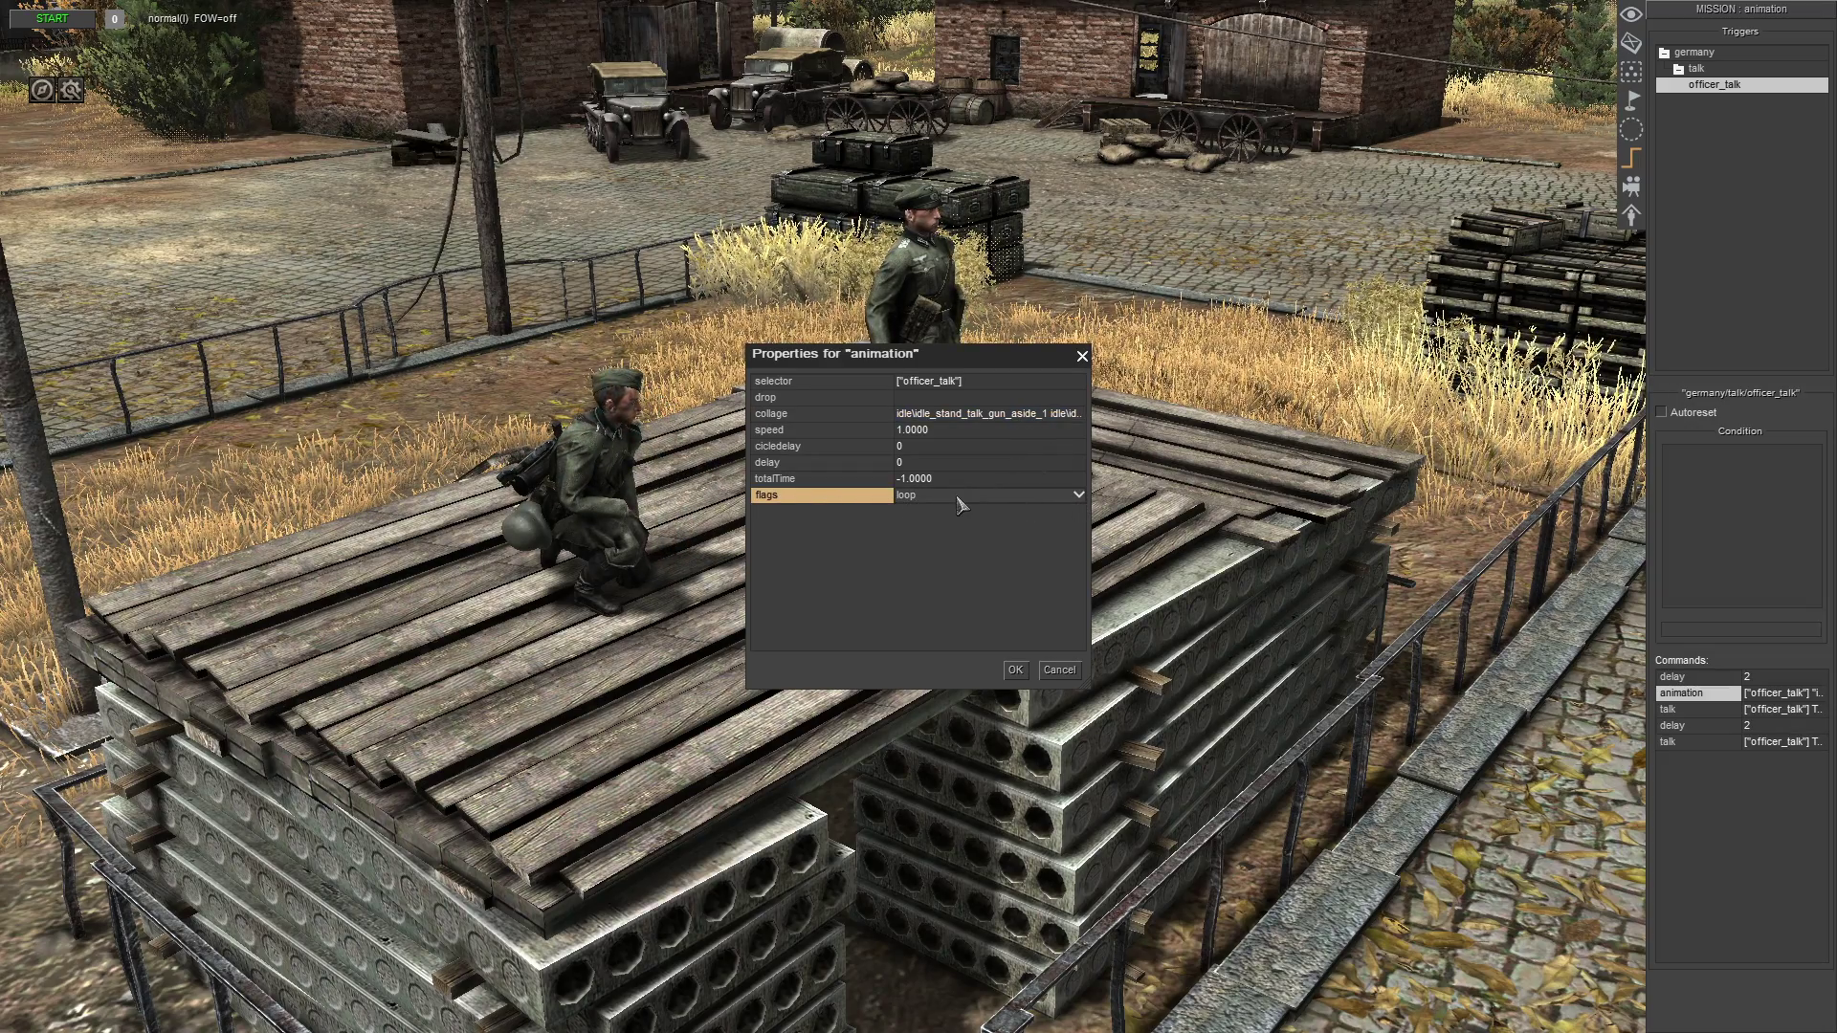
left_click(1079, 495)
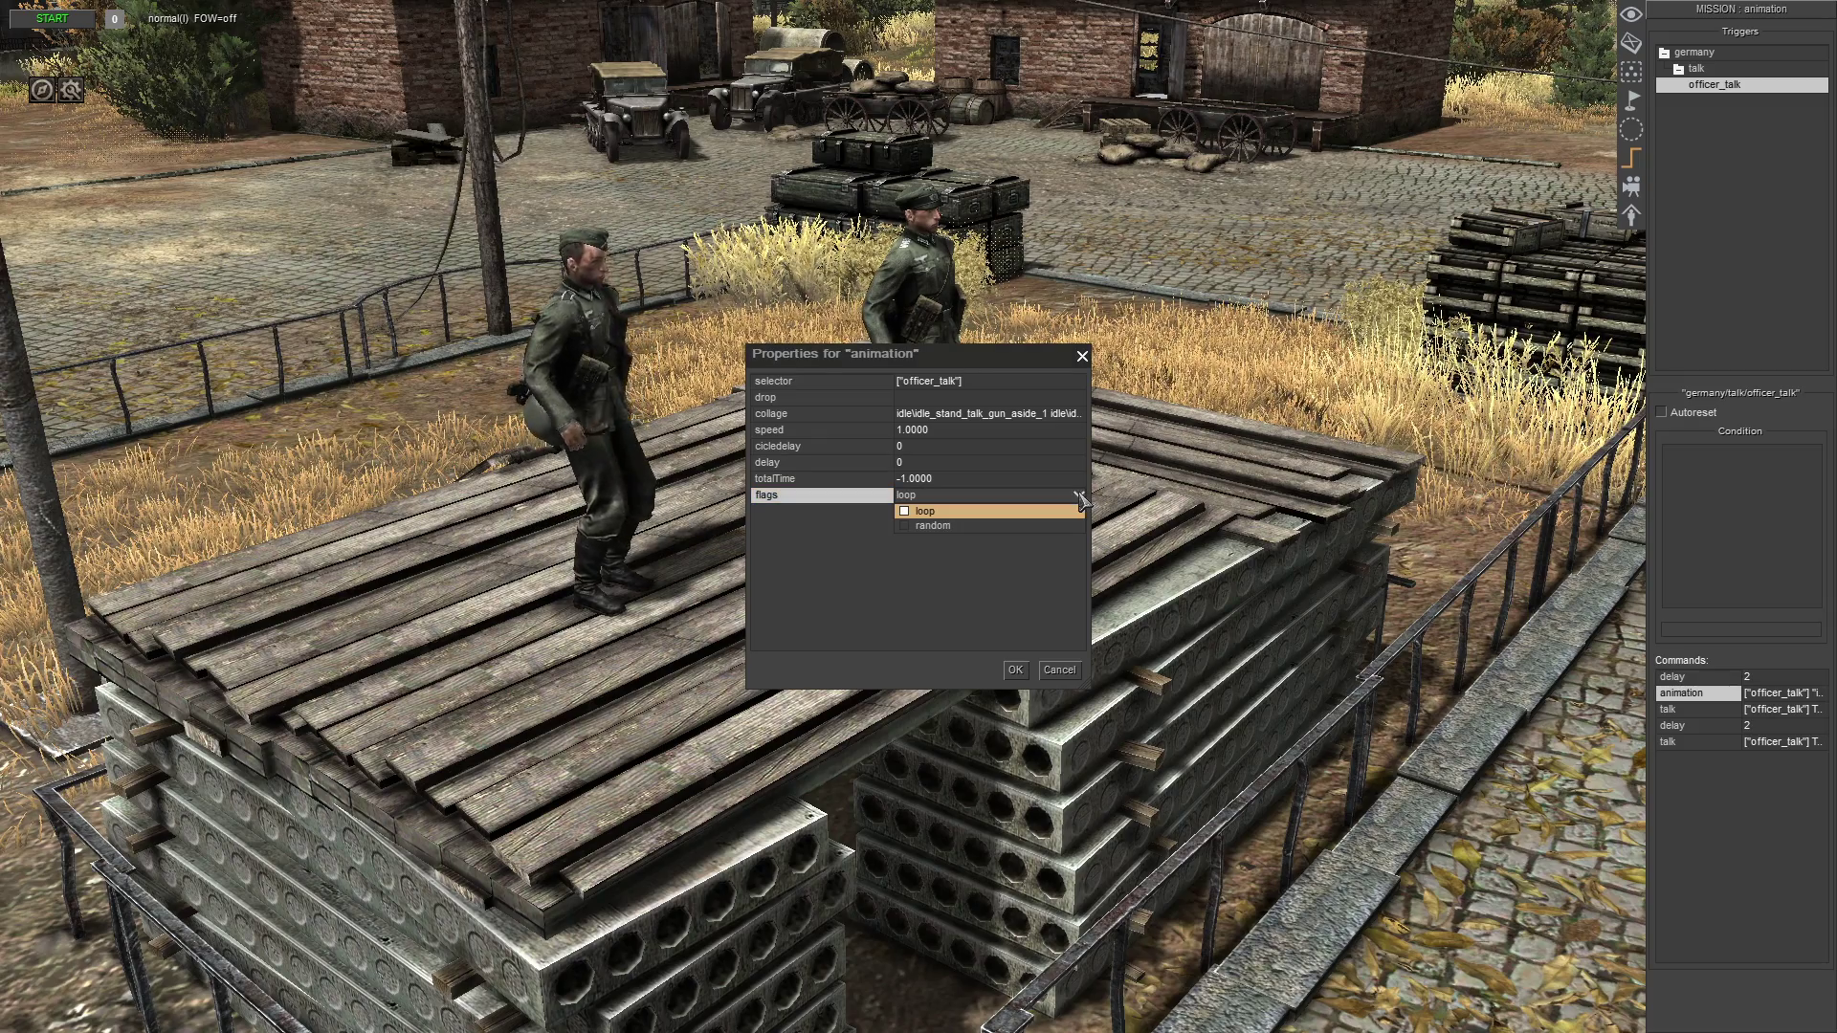
left_click(906, 527)
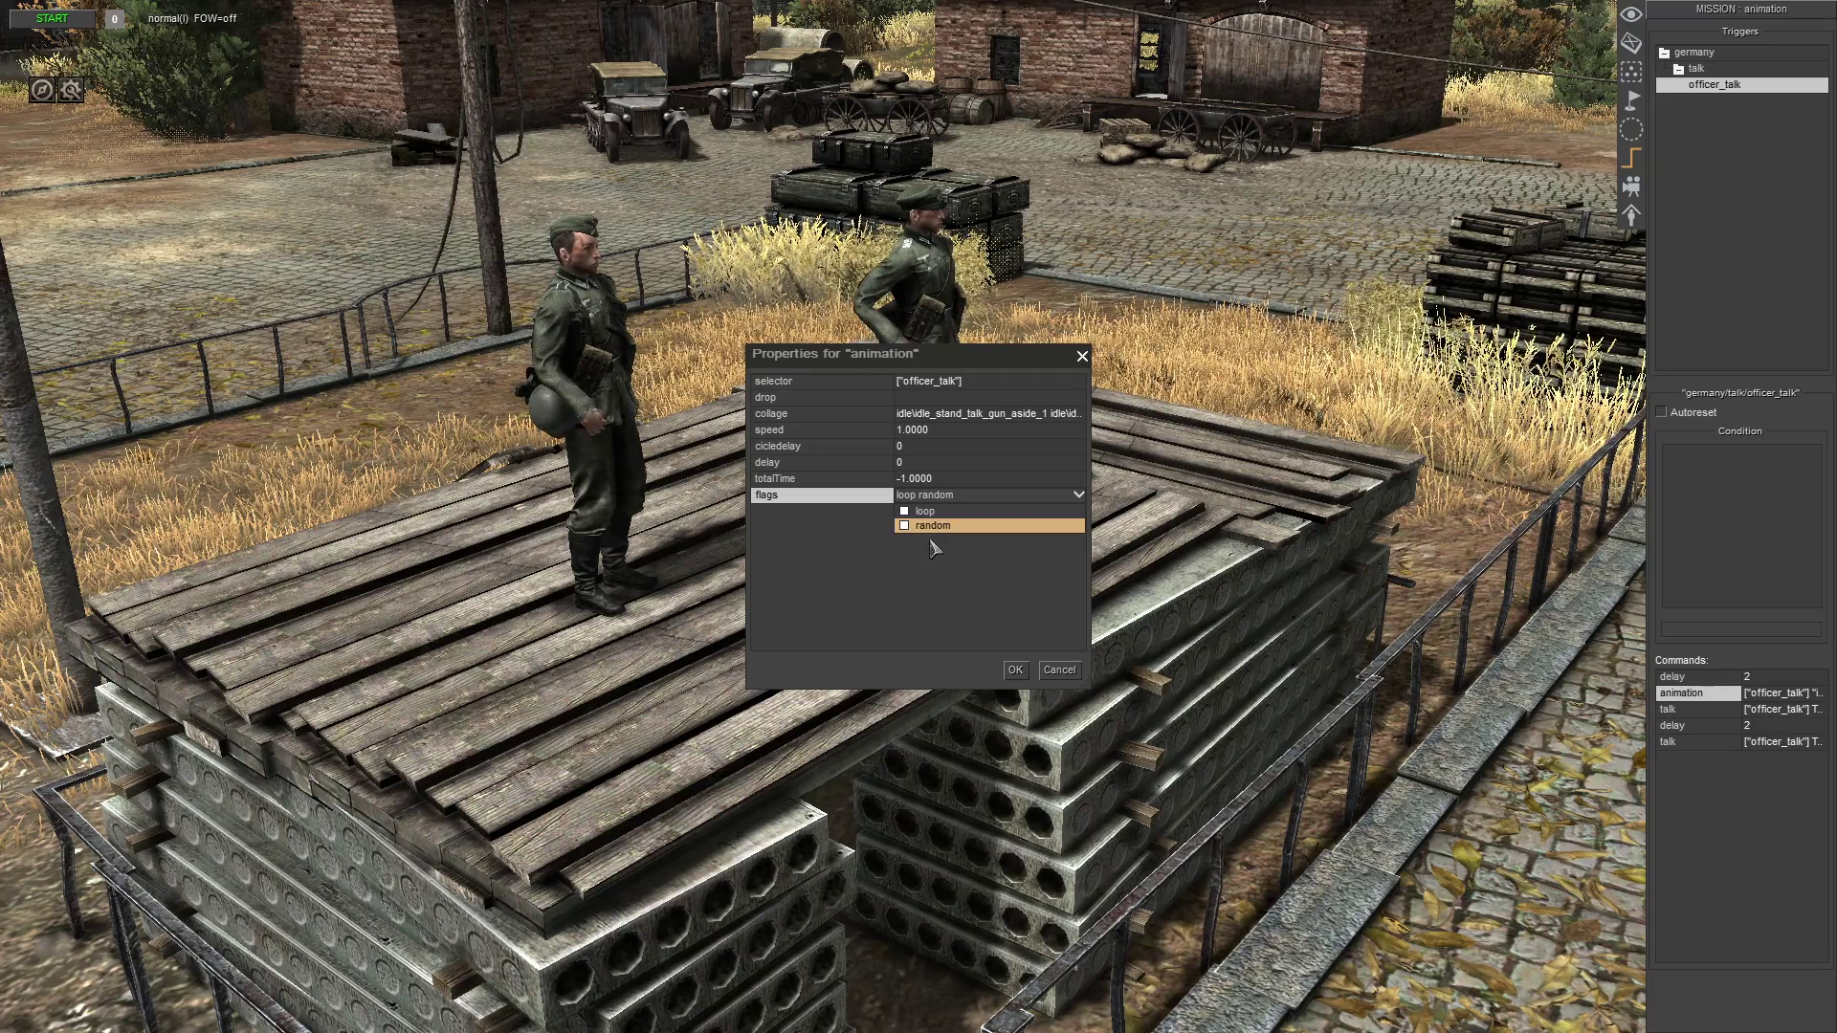
left_click(943, 606)
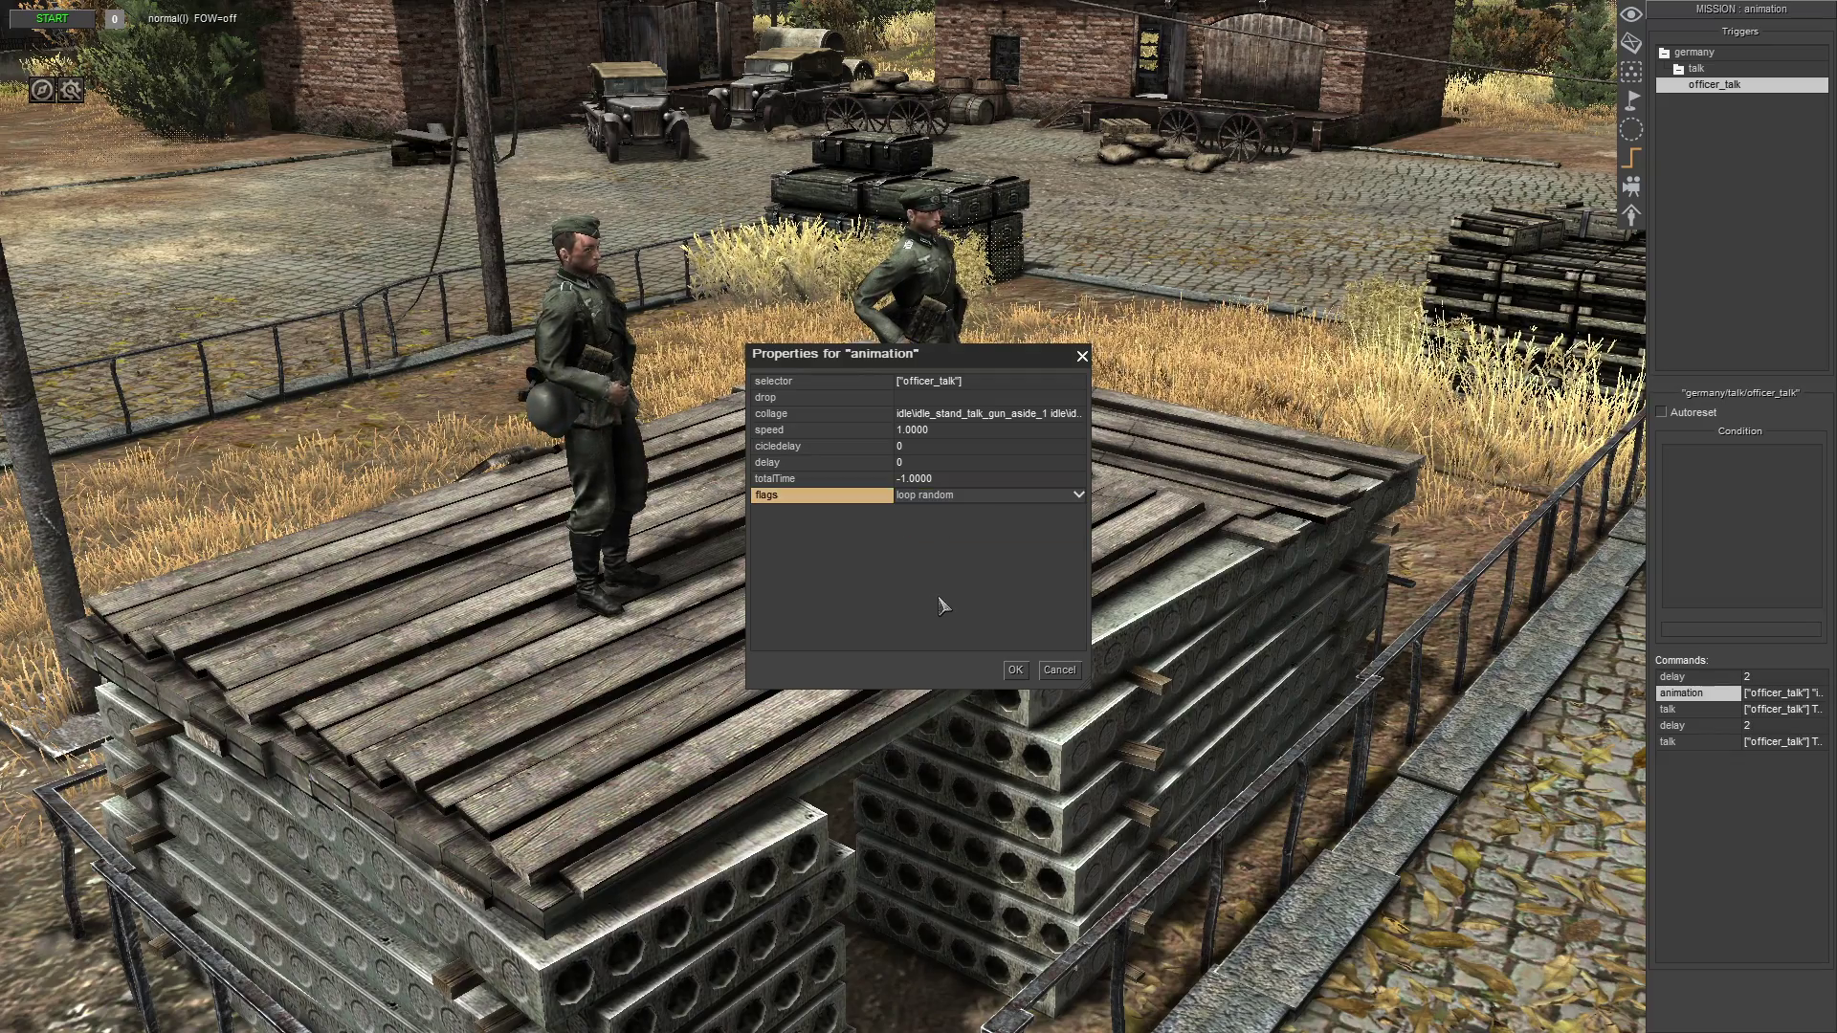
left_click(1015, 672)
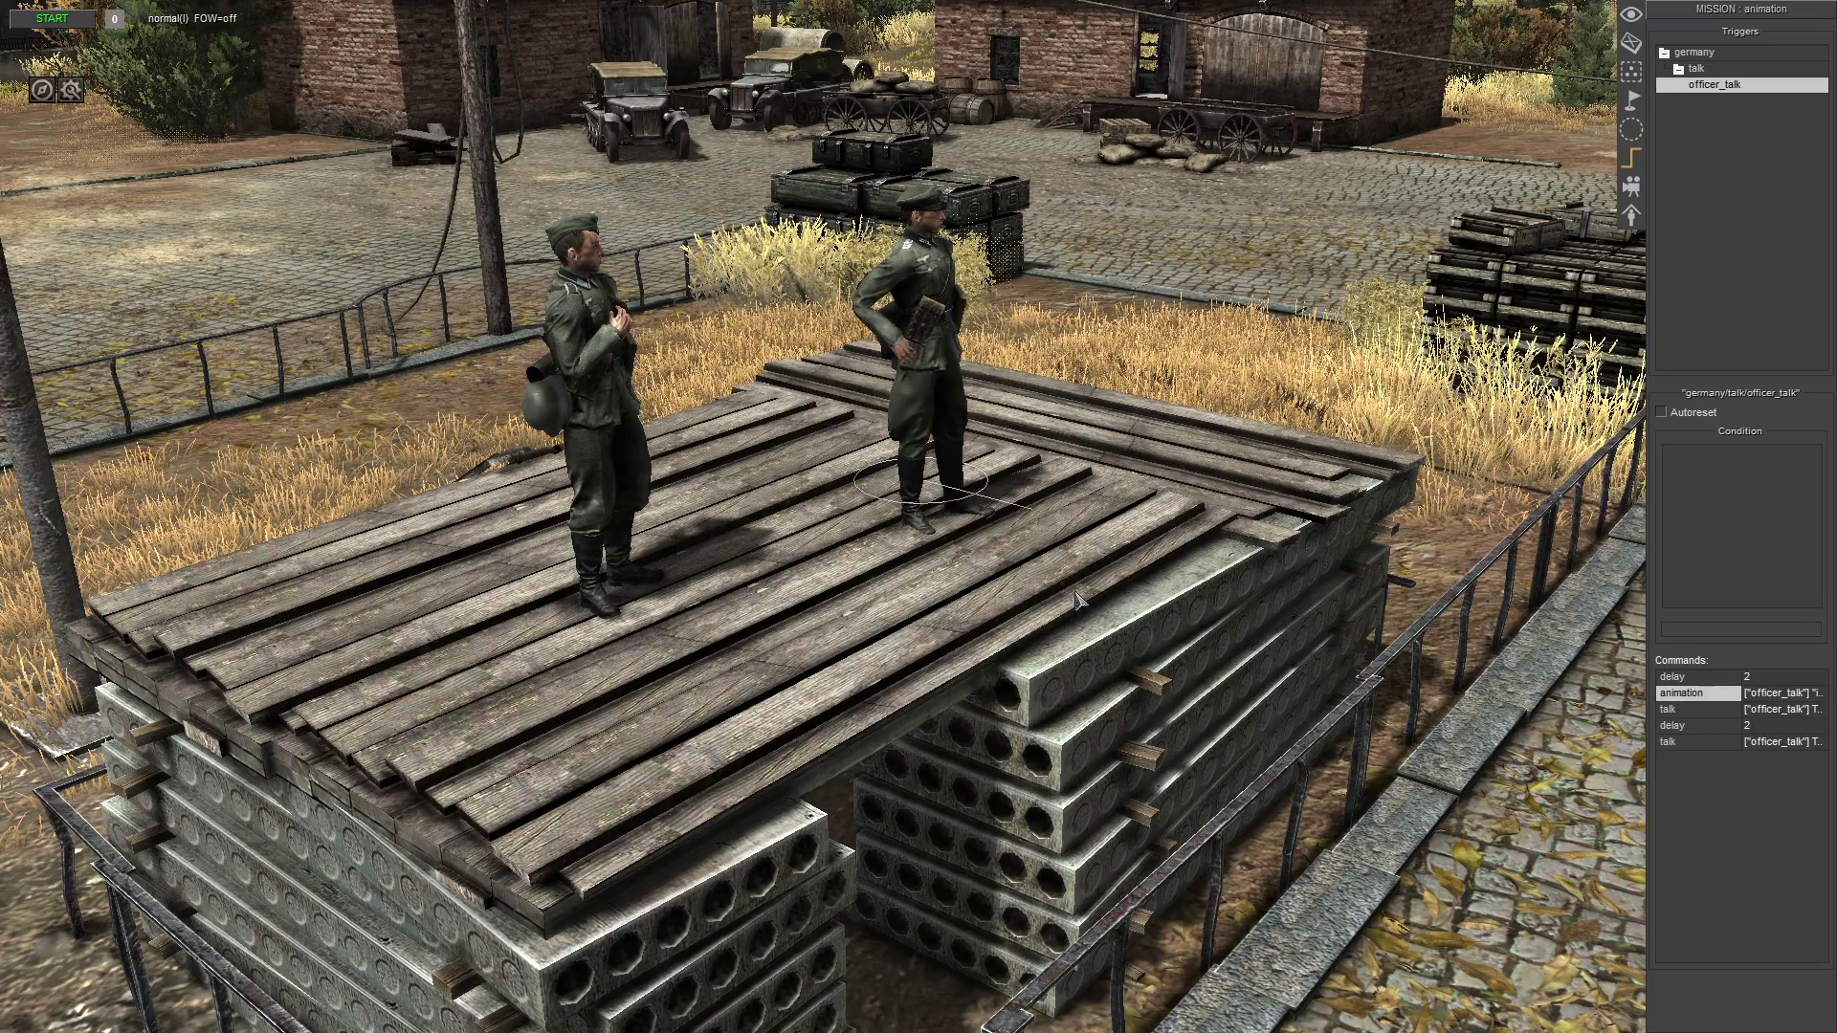